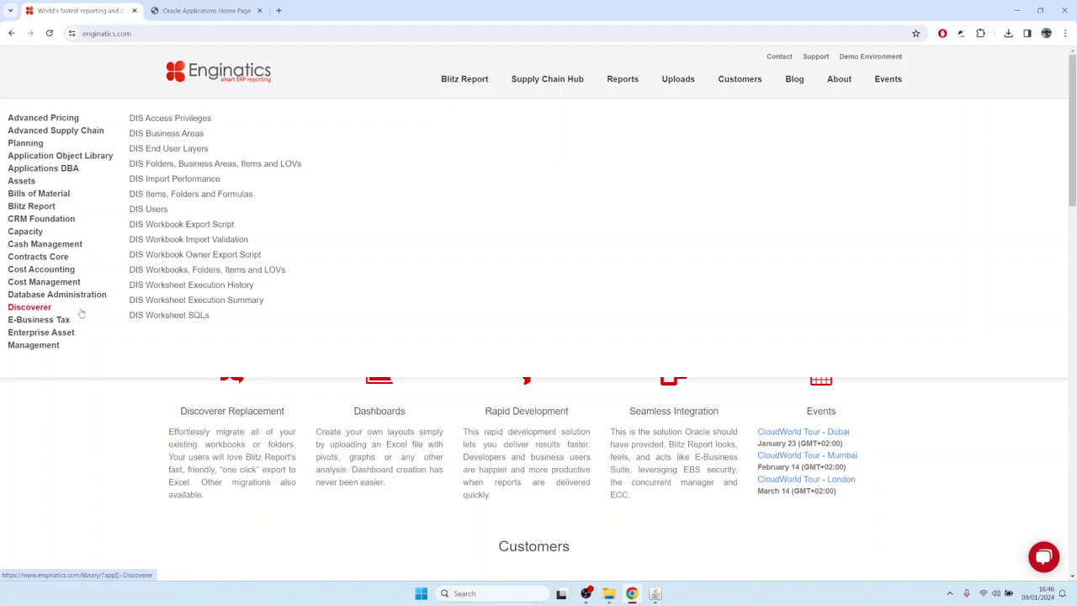
Open the DIS Workbook Export Script library page and read the full Discoverer-to-Blitz Report migration instructions
{"action": "left_click", "coordinate": [184, 225]}
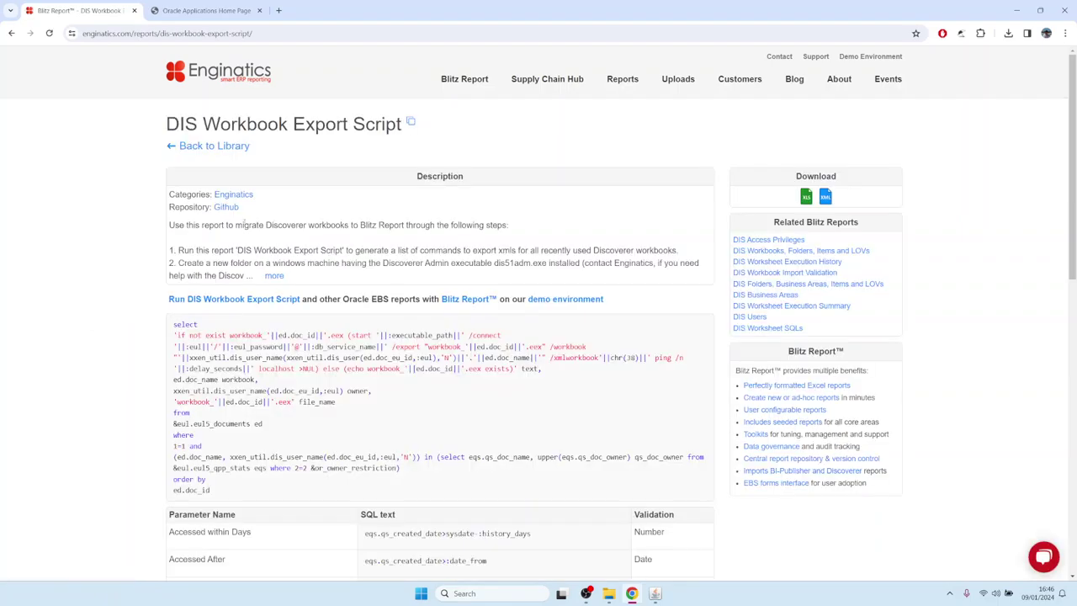
{"action": "left_click", "coordinate": [274, 276]}
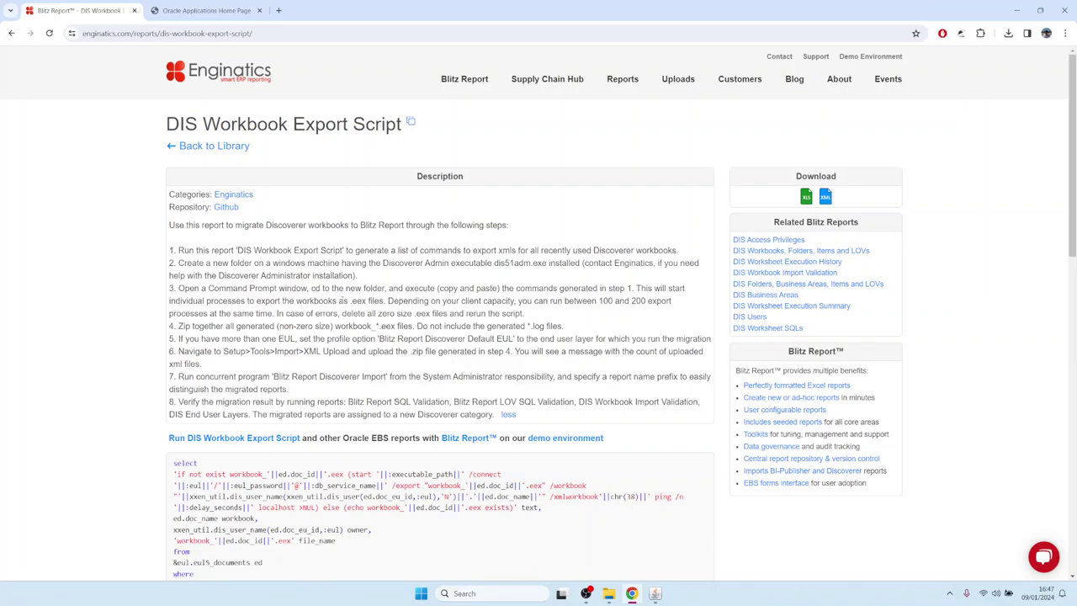
{"action": "left_click_drag", "start_coordinate": [348, 301], "coordinate": [367, 302]}
{"action": "left_click_drag", "start_coordinate": [173, 327], "coordinate": [565, 326]}
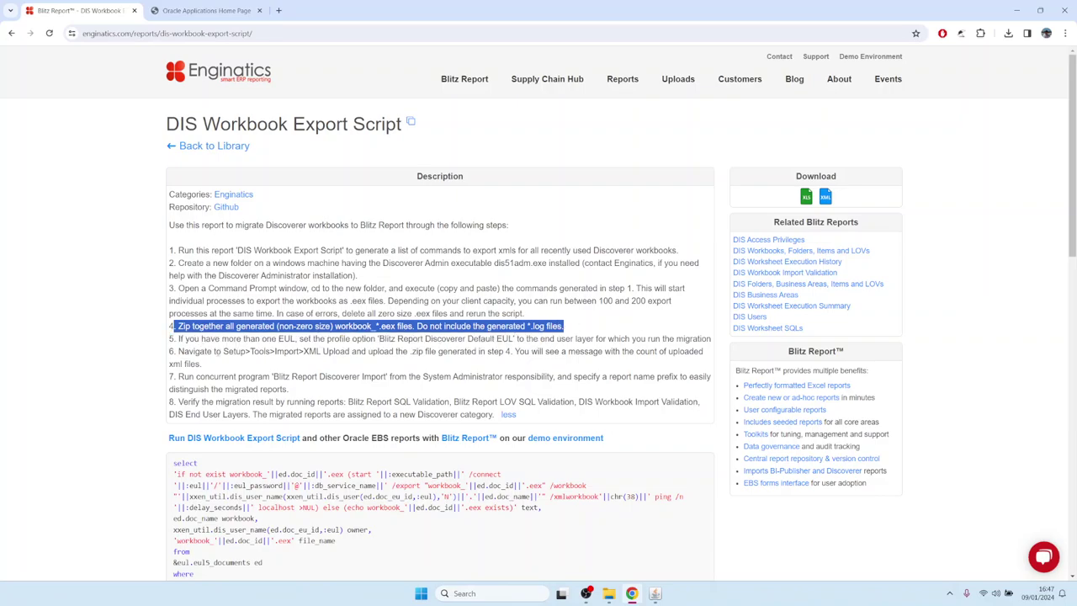
{"action": "left_click_drag", "start_coordinate": [223, 350], "coordinate": [350, 351]}
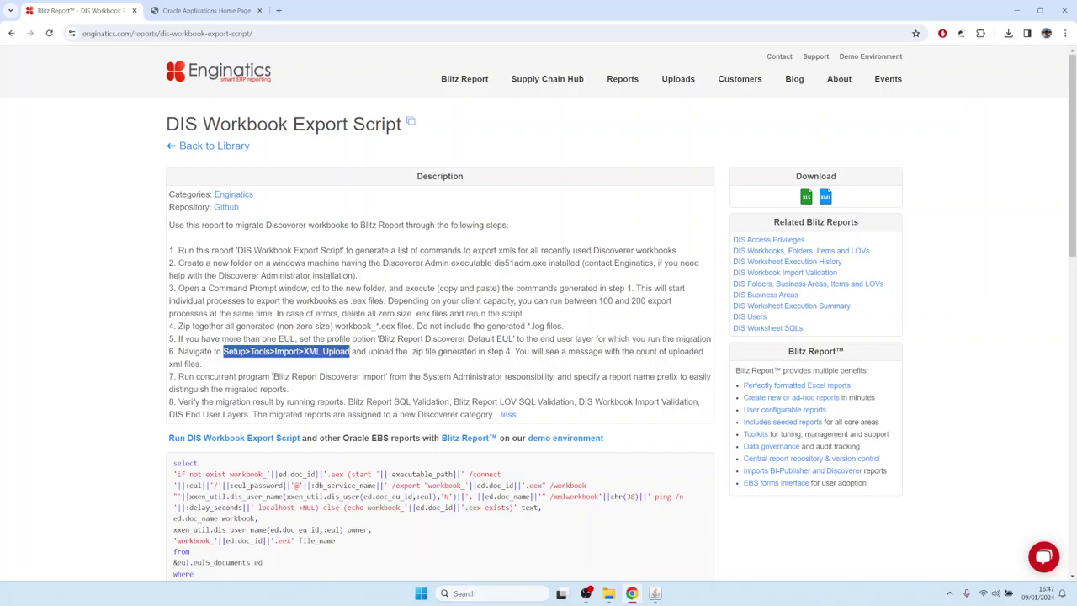
{"action": "left_click_drag", "start_coordinate": [272, 377], "coordinate": [387, 376]}
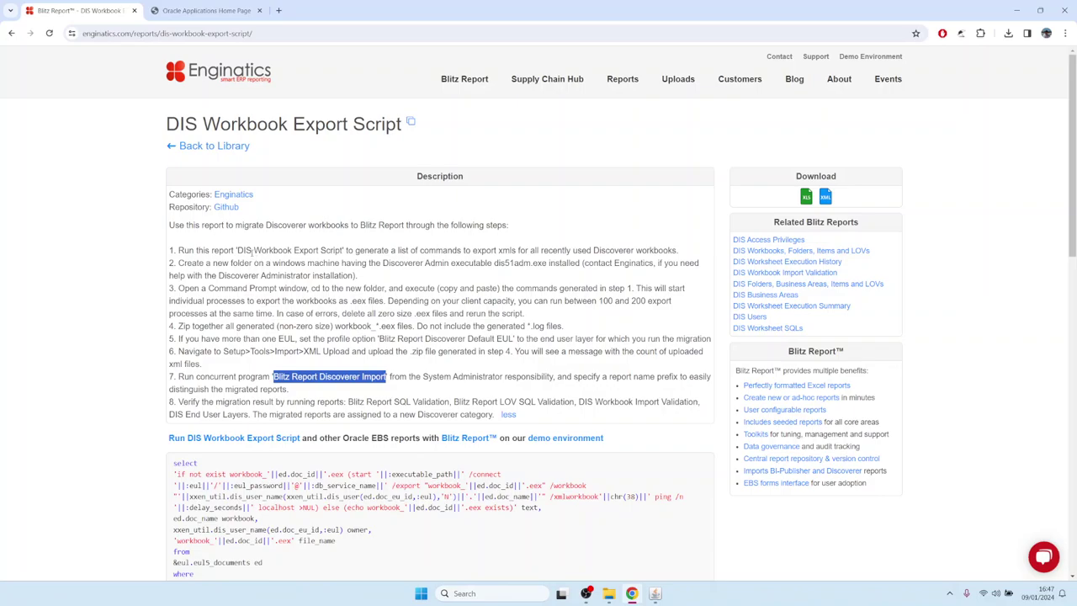
{"action": "left_click_drag", "start_coordinate": [246, 250], "coordinate": [389, 249]}
Switch to Oracle Applications, open Blitz Report and select the DIS Workbook Export Script report from the "dis%" matches
{"action": "key", "text": "alt+Tab"}
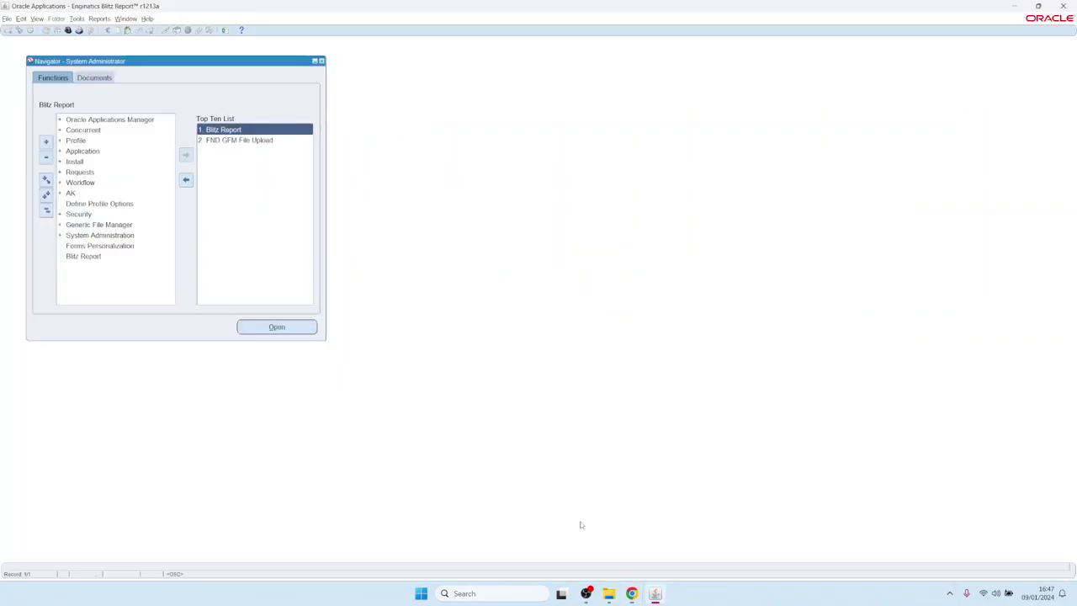
{"action": "left_click", "coordinate": [226, 130]}
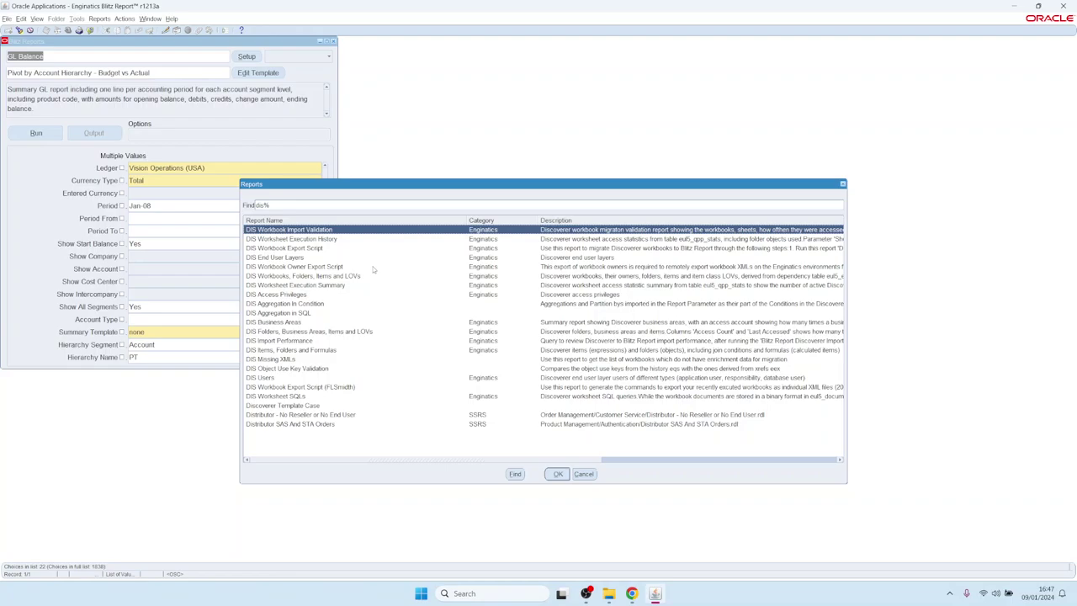
{"action": "key", "text": "Down"}
{"action": "key", "text": "Down"}
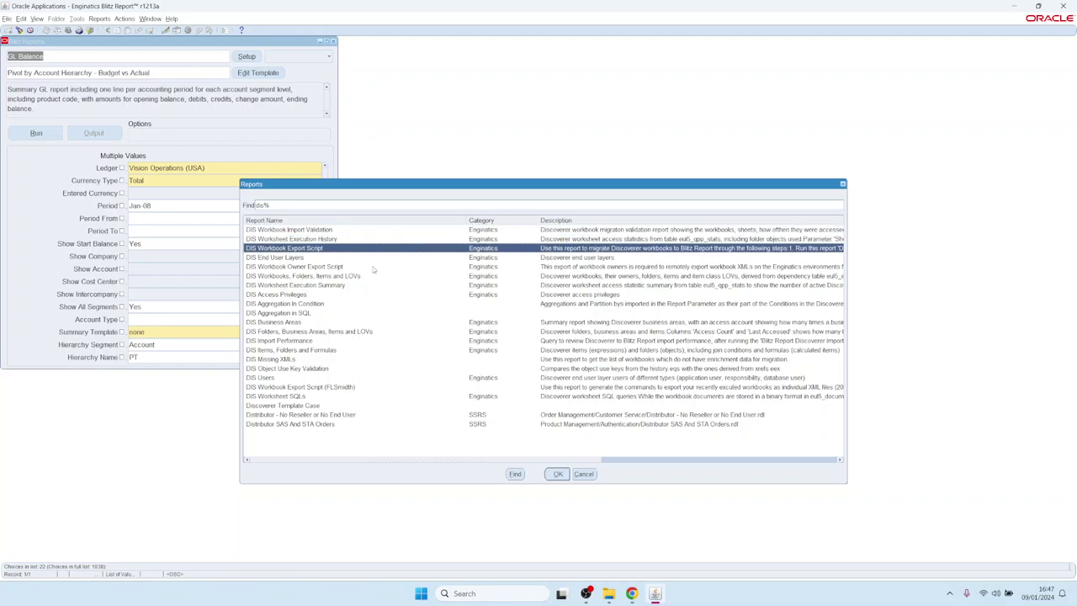
{"action": "key", "text": "Return"}
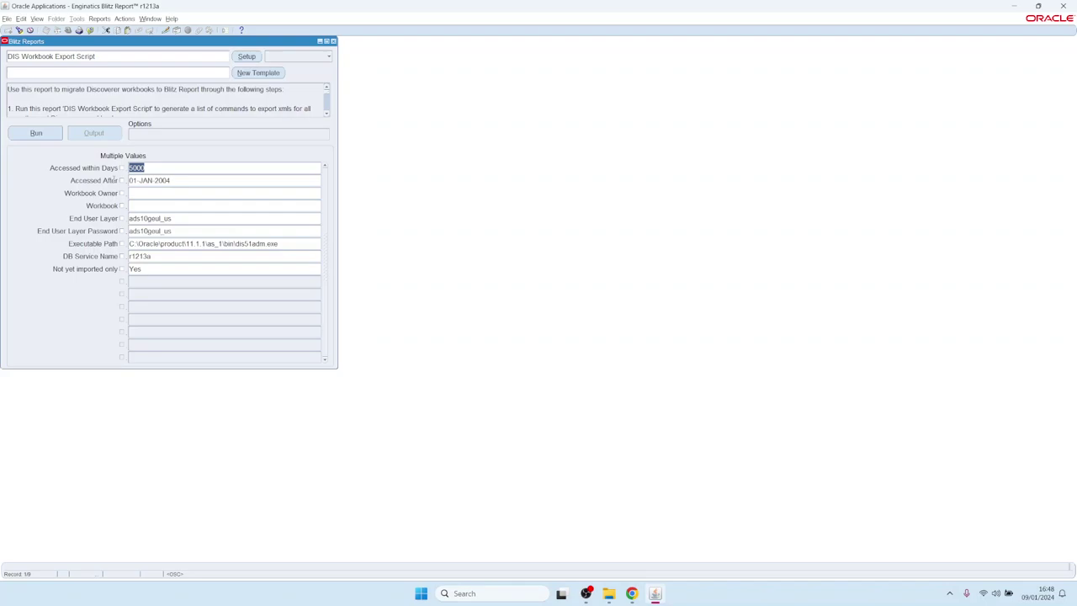
Clear the Accessed within Days parameter and run the DIS Workbook Export Script report
{"action": "type", "text": "600"}
{"action": "key", "text": "shift+Home"}
{"action": "key", "text": "BackSpace"}
{"action": "left_click", "coordinate": [182, 179]}
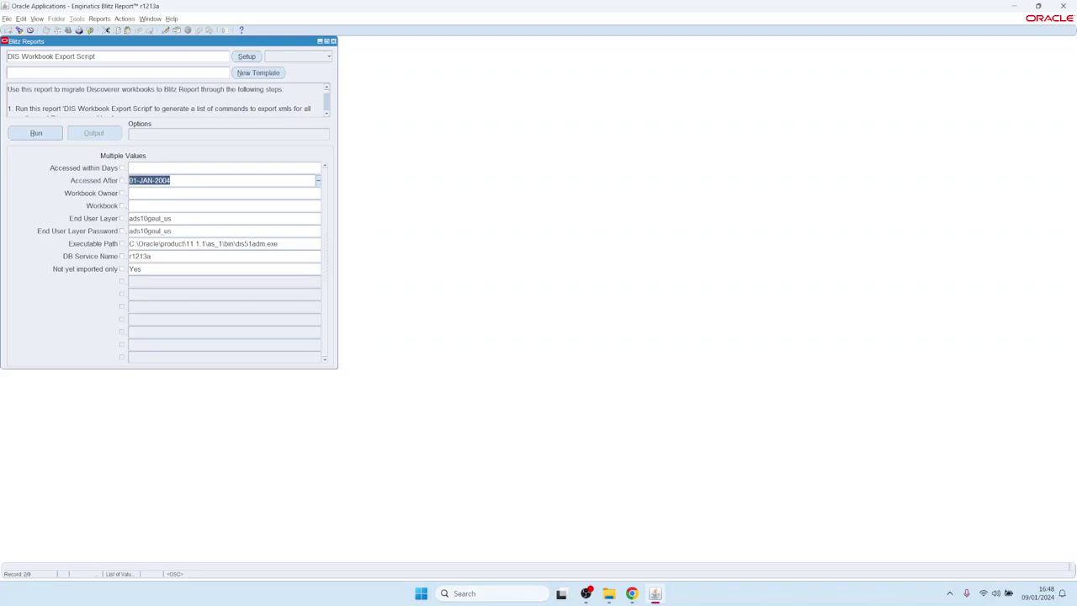
{"action": "left_click", "coordinate": [37, 133]}
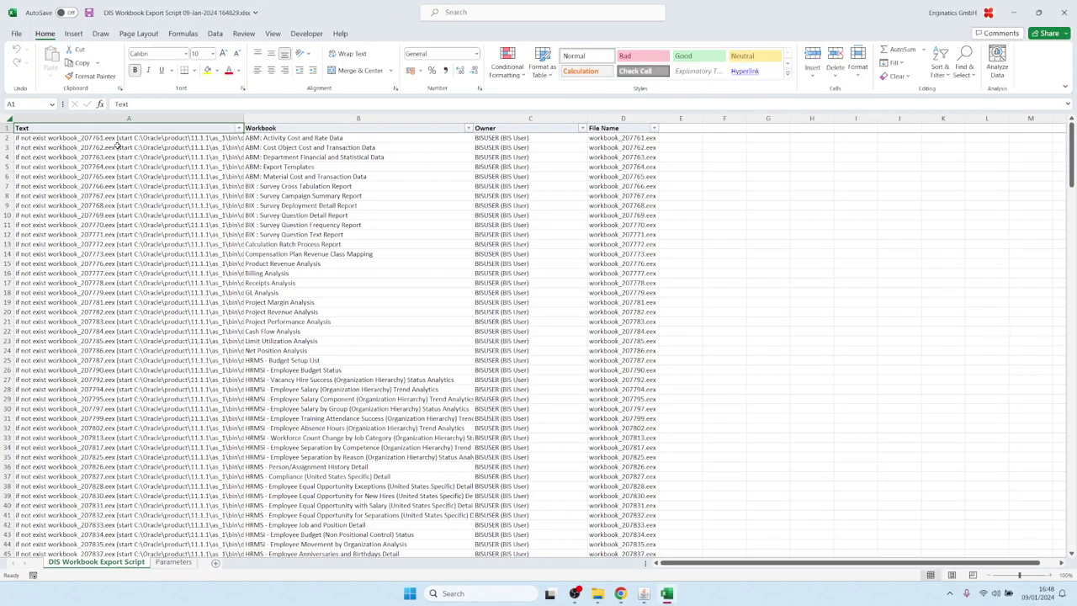
Look through the generated workbook list and its export commands from the first row to the last
{"action": "left_click_drag", "start_coordinate": [253, 137], "coordinate": [331, 525]}
{"action": "scroll", "coordinate": [113, 299], "scroll_direction": "down", "scroll_amount": 20}
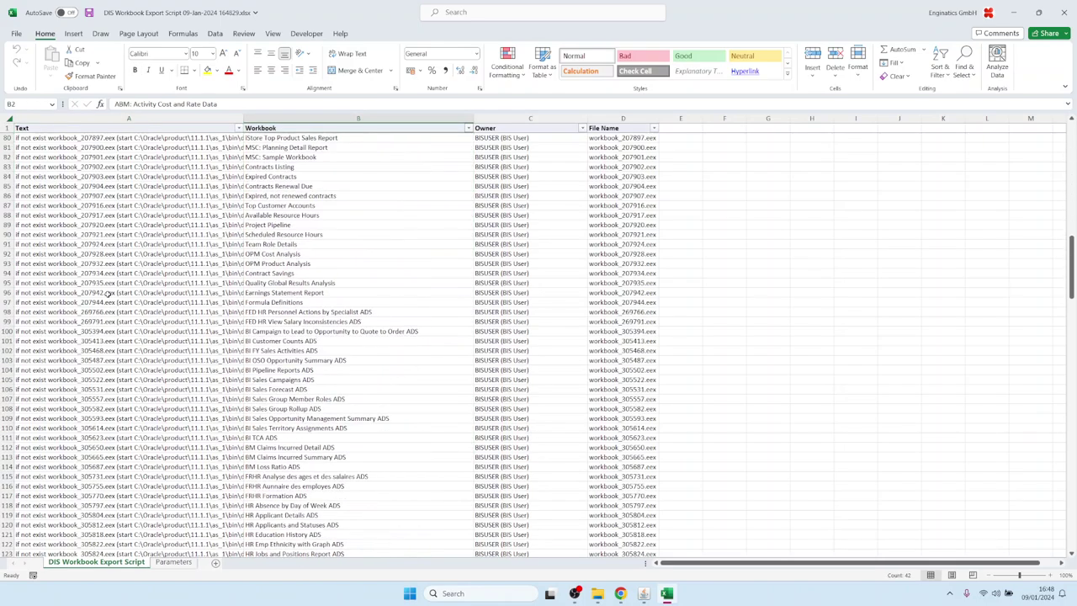
{"action": "left_click", "coordinate": [107, 292]}
{"action": "key", "text": "ctrl+Down"}
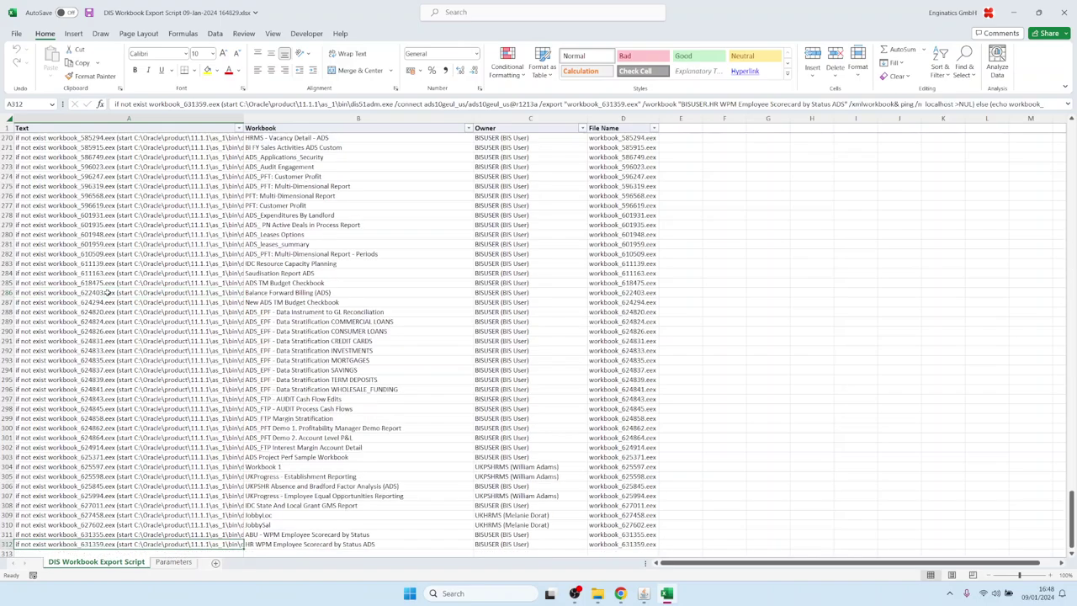
{"action": "key", "text": "ctrl+Up"}
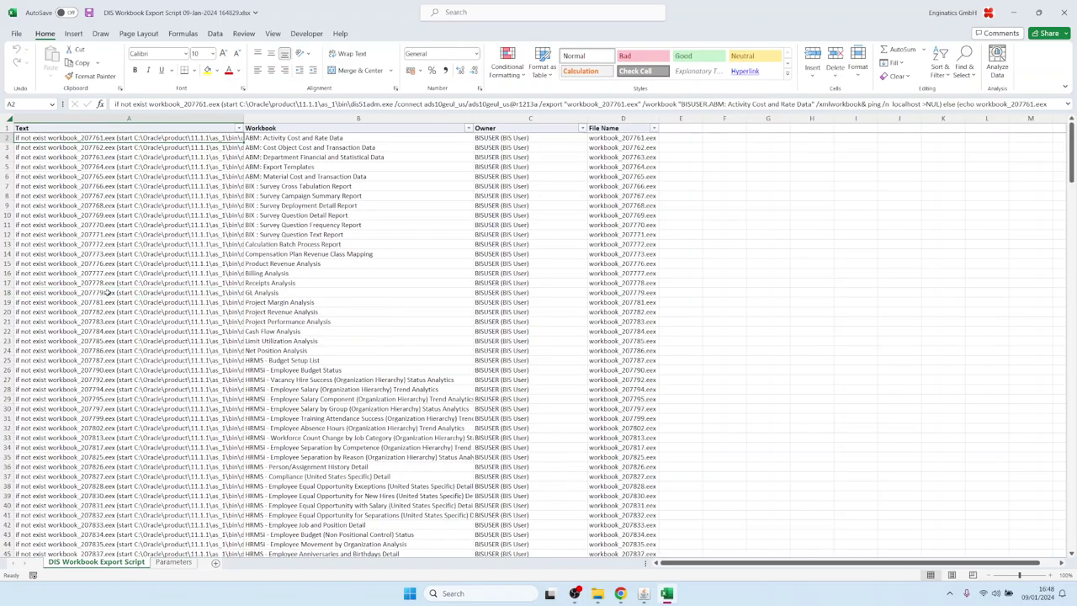
{"action": "left_click", "coordinate": [76, 146]}
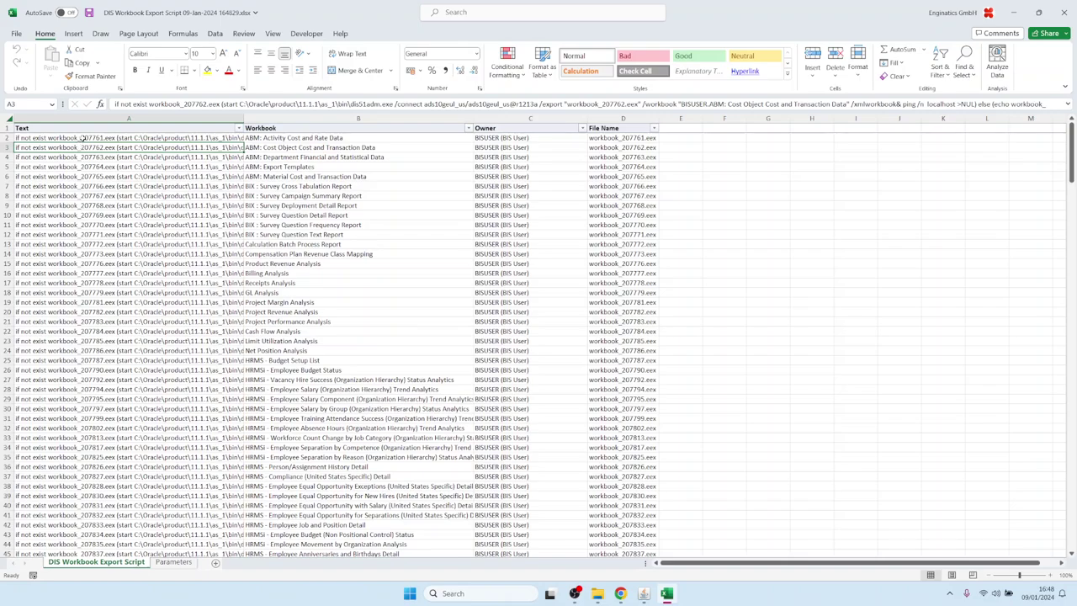
{"action": "left_click", "coordinate": [81, 138]}
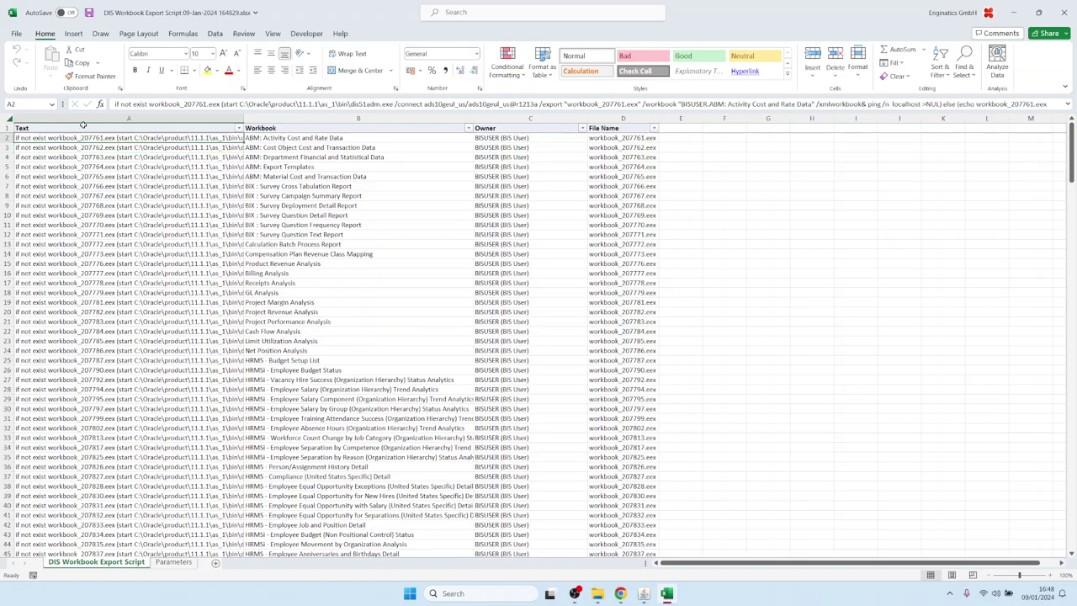
Search Windows for cmd and start the Command Prompt as administrator
{"action": "left_click", "coordinate": [484, 593]}
{"action": "type", "text": "cmd"}
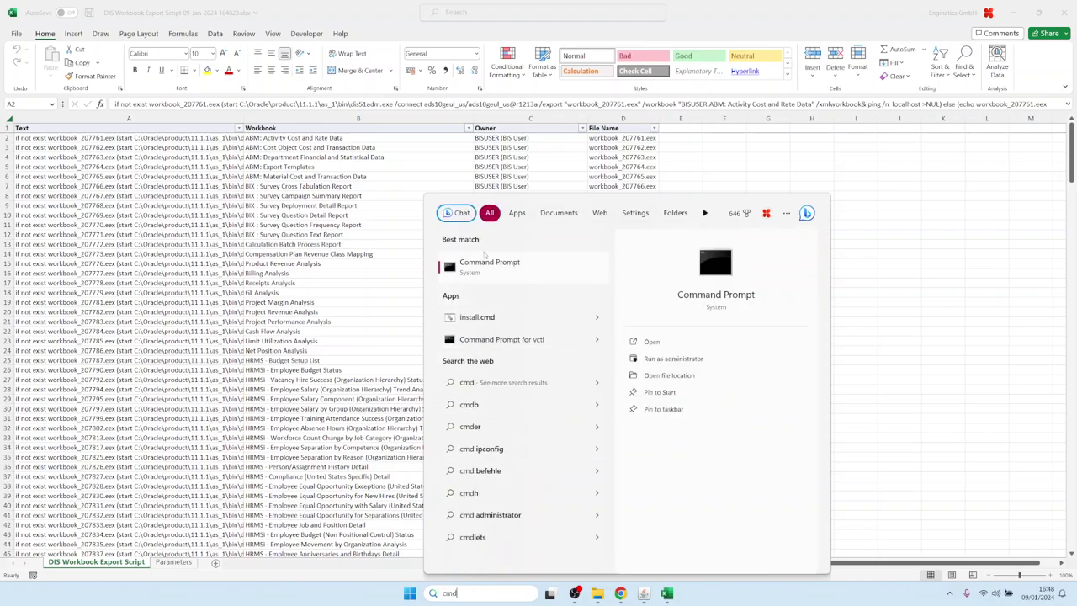
{"action": "right_click", "coordinate": [481, 267]}
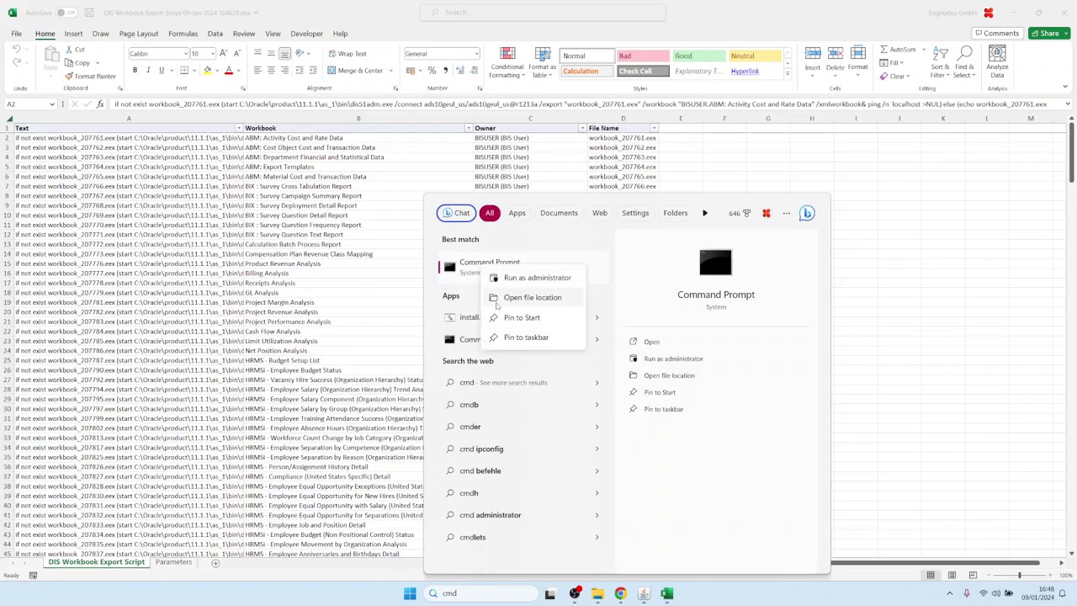
{"action": "left_click", "coordinate": [516, 278]}
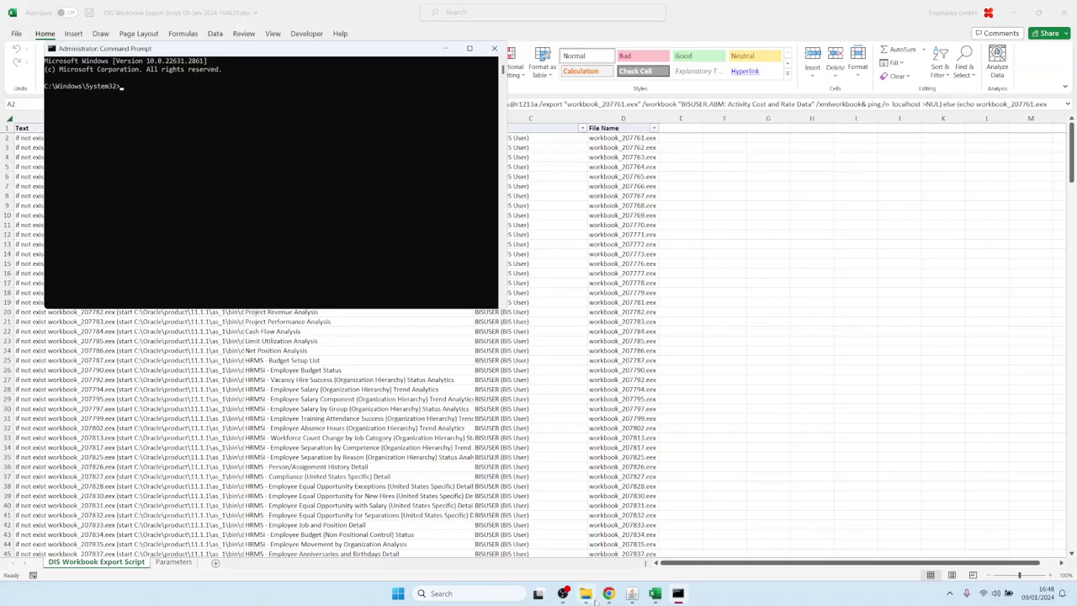
Create a folder named disco_test in Downloads and open it
{"action": "mouse_move", "coordinate": [595, 599]}
{"action": "left_click", "coordinate": [572, 543]}
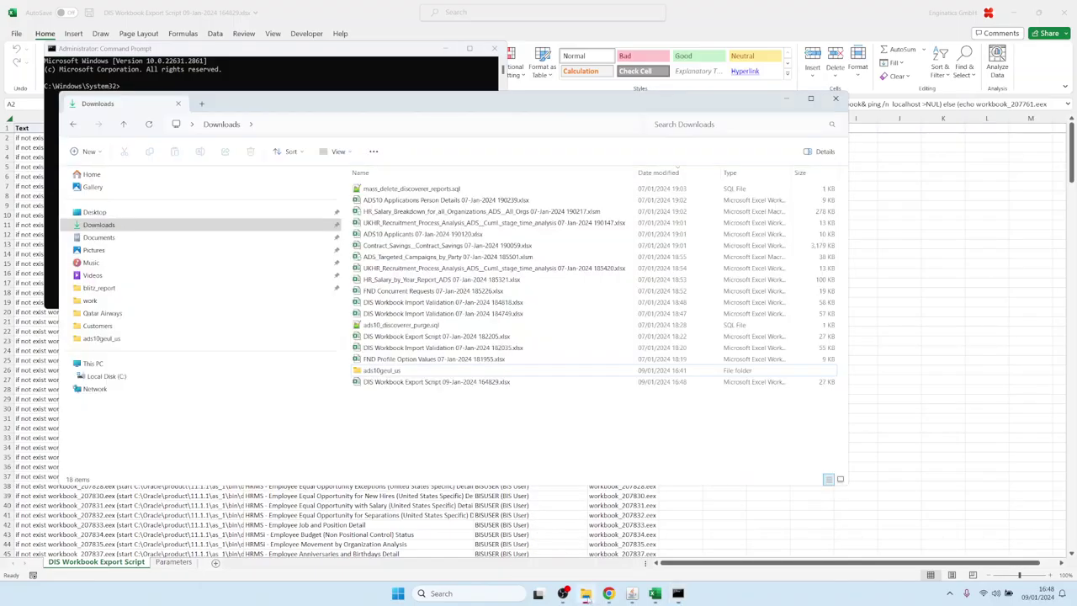
{"action": "right_click", "coordinate": [405, 419]}
{"action": "mouse_move", "coordinate": [434, 543]}
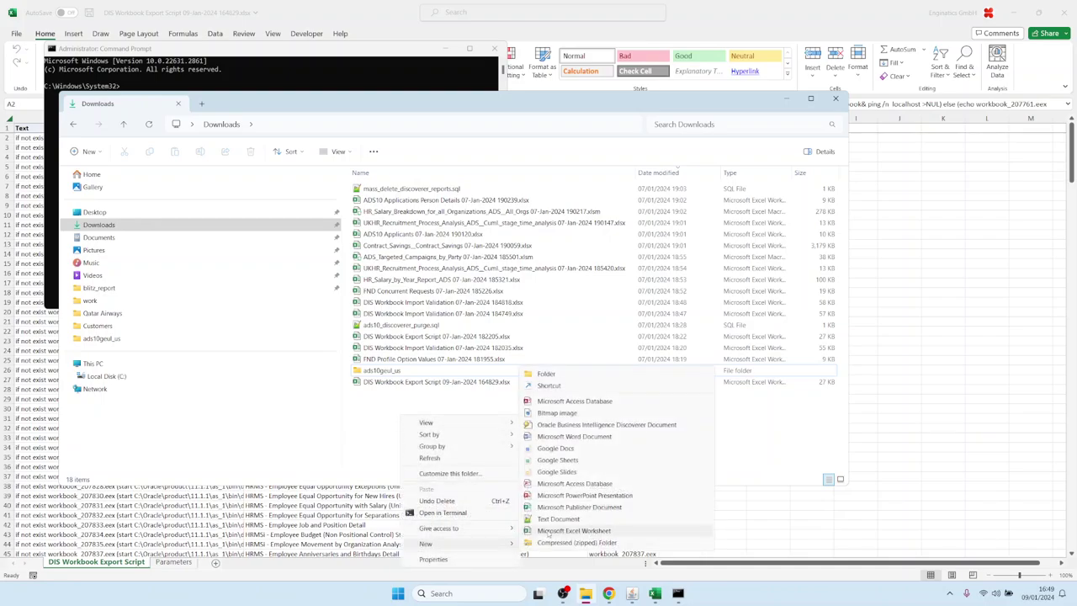
{"action": "left_click", "coordinate": [546, 373]}
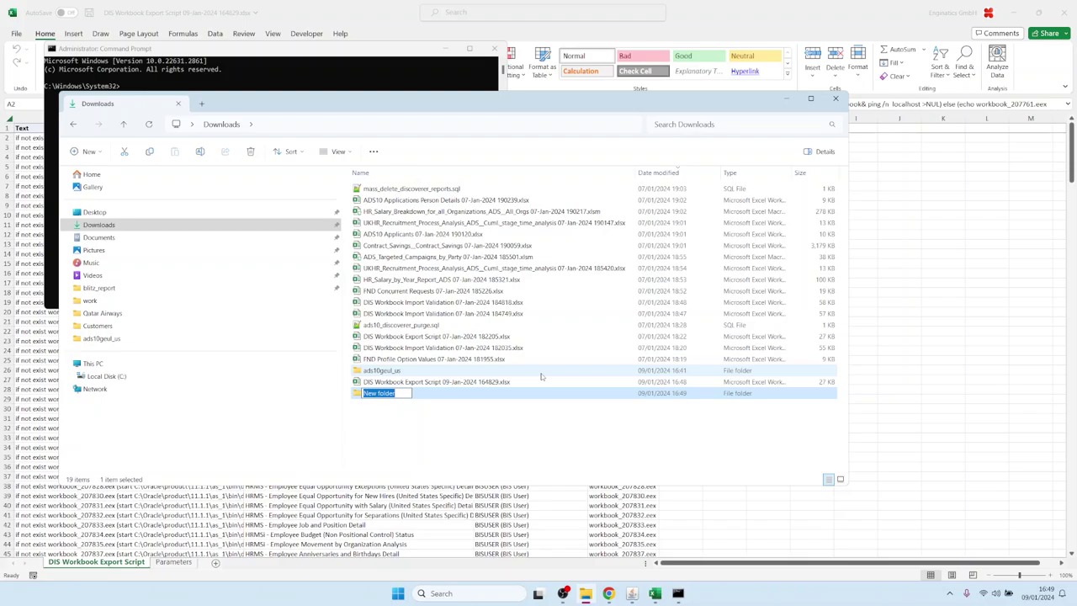
{"action": "type", "text": "disco"}
{"action": "type", "text": " tes"}
{"action": "key", "text": "Return"}
{"action": "key", "text": "Return"}
Copy the disco_test folder's path and change the Command Prompt's working directory to it
{"action": "left_click", "coordinate": [321, 131]}
{"action": "key", "text": "ctrl+c"}
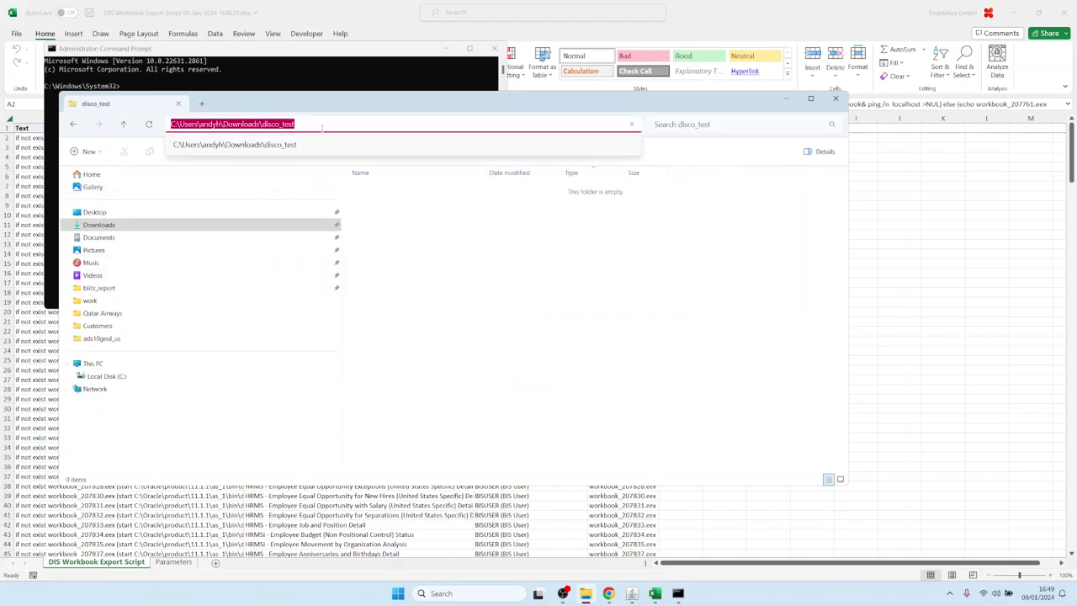
{"action": "left_click", "coordinate": [210, 82]}
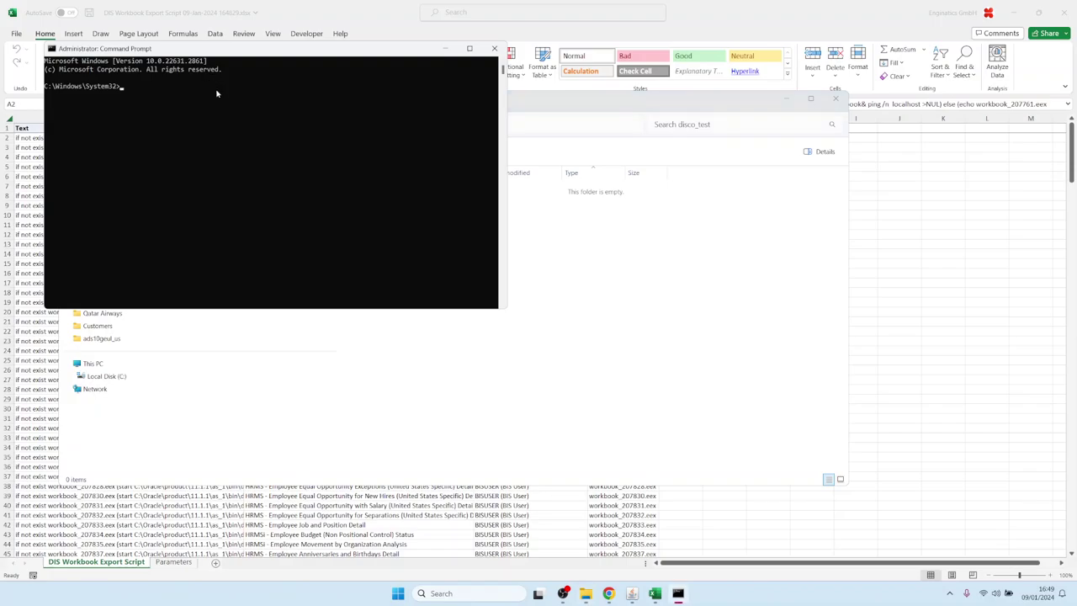
{"action": "type", "text": "cd"}
{"action": "key", "text": "ctrl+v"}
{"action": "key", "text": "Return"}
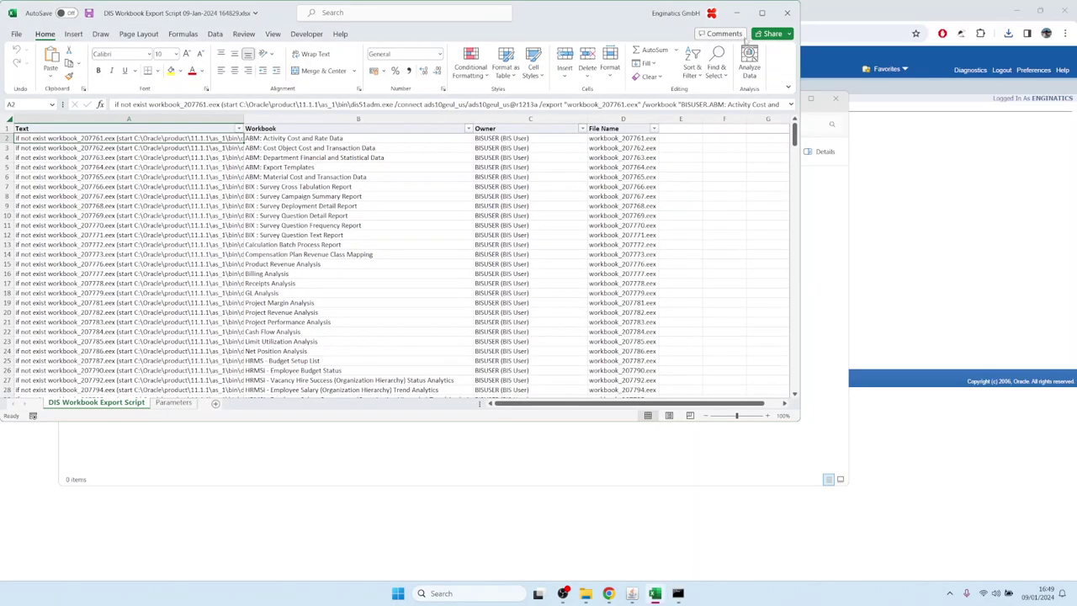
Copy the export commands in cells A2:A31 of the Excel output and execute them in the Command Prompt
{"action": "left_click", "coordinate": [761, 13]}
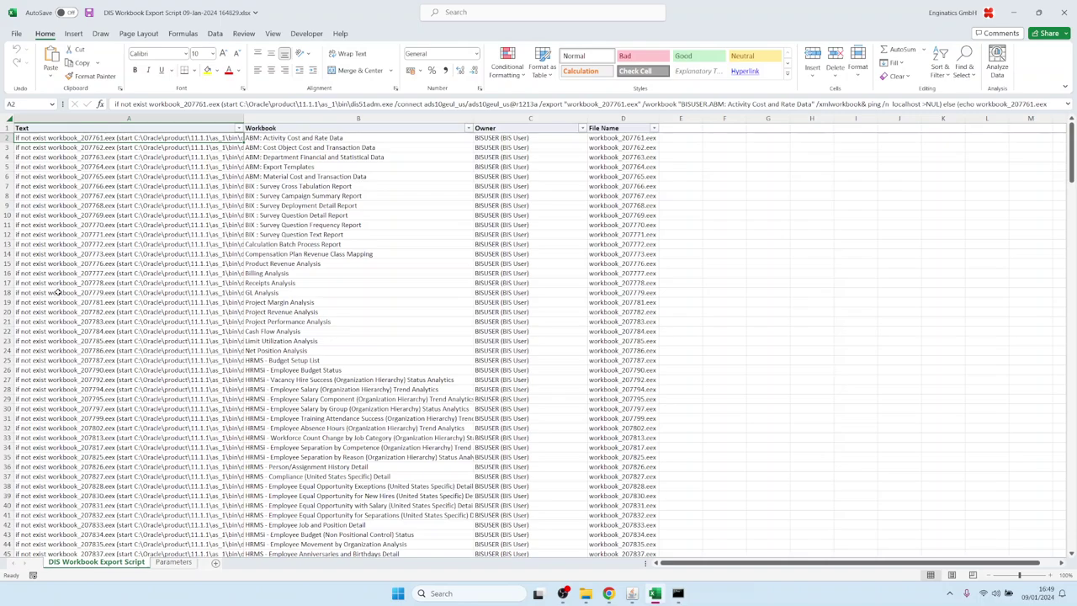
{"action": "left_click", "coordinate": [38, 418]}
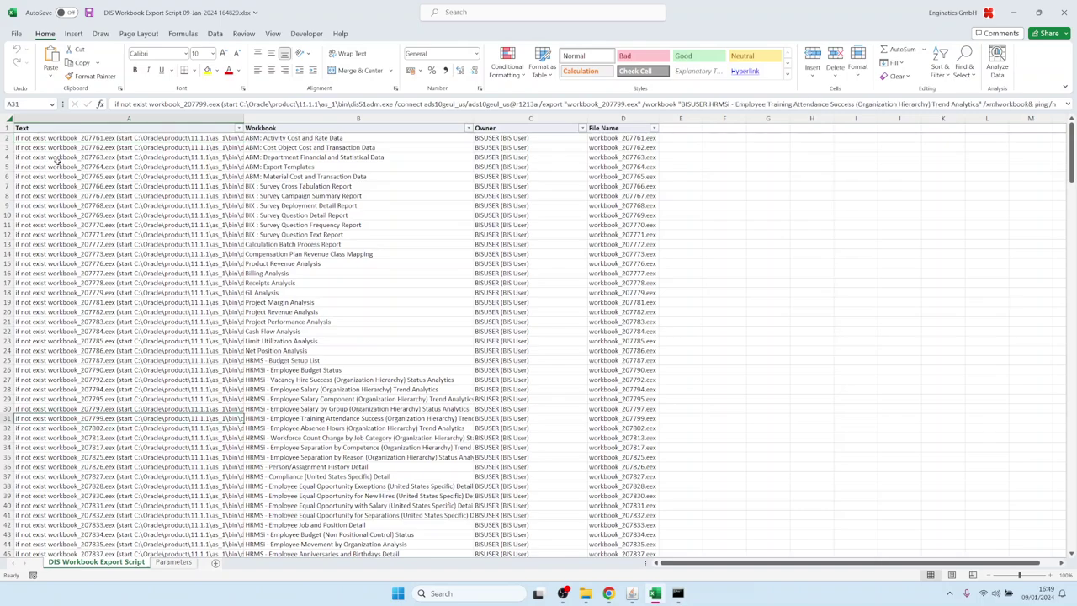
{"action": "left_click", "coordinate": [54, 139], "text": "shift"}
{"action": "key", "text": "ctrl+c"}
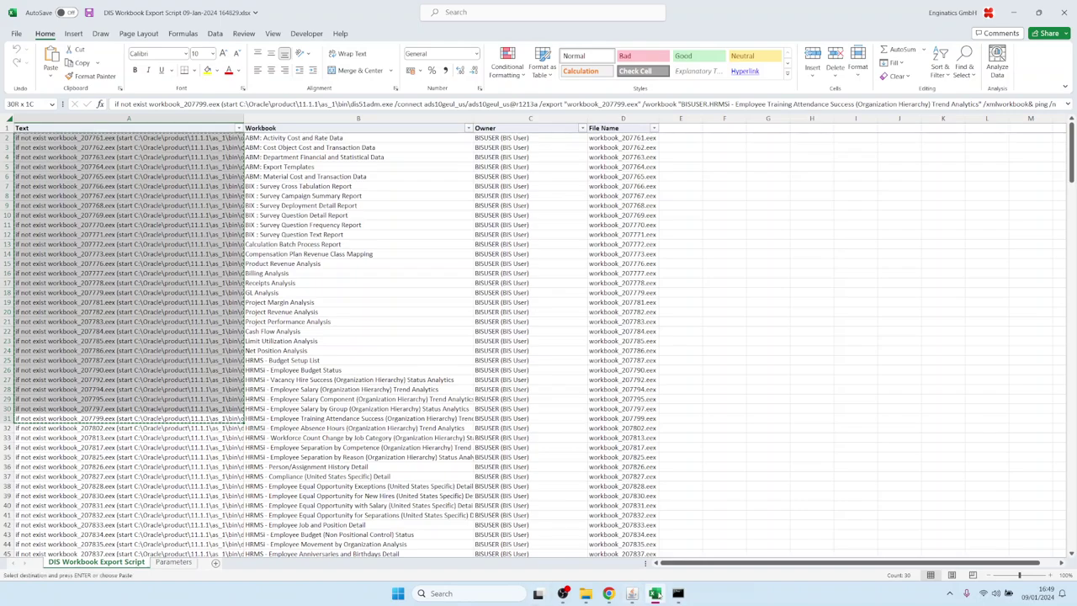
{"action": "left_click", "coordinate": [678, 593]}
{"action": "right_click", "coordinate": [291, 192]}
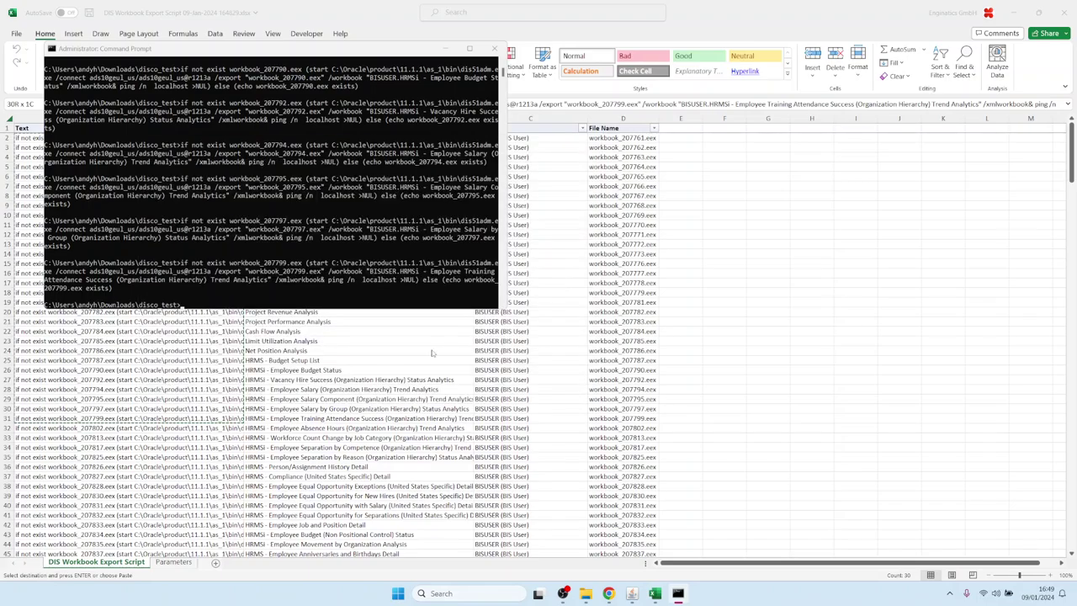
Check the hidden tray items and inspect the exported .eex files in the disco_test folder
{"action": "left_click", "coordinate": [950, 593]}
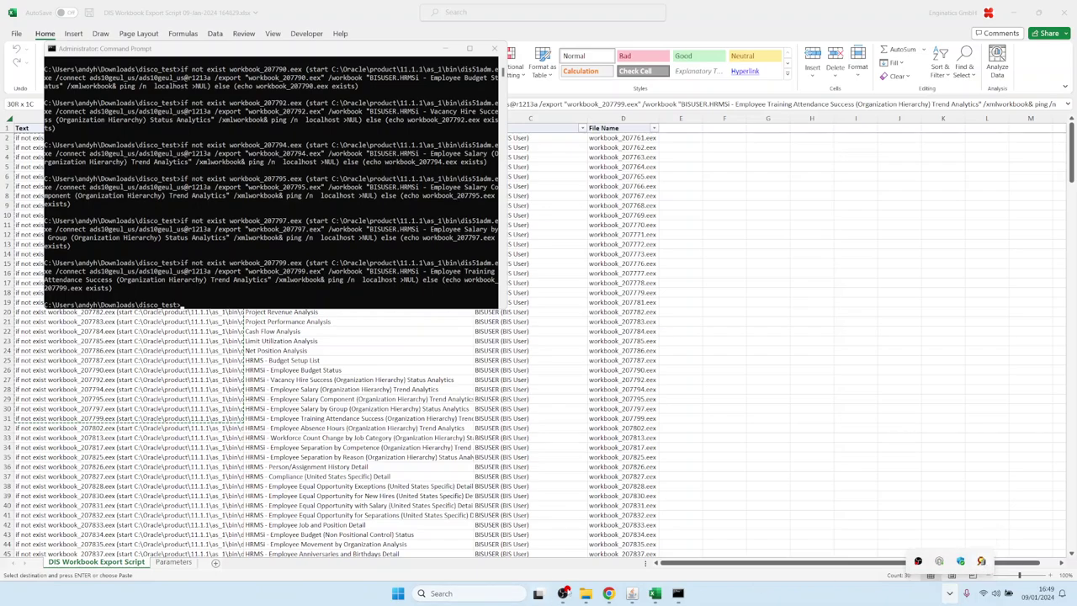
{"action": "left_click", "coordinate": [586, 593]}
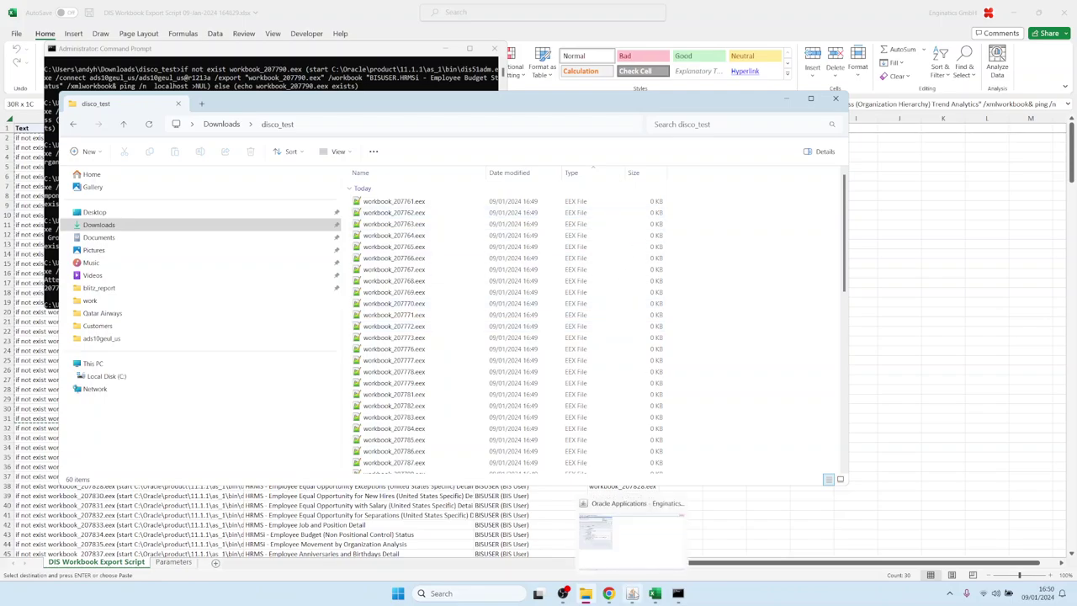
Switch to Oracle Applications, search the reports for "dis" and select DIS Worksheet Execution History
{"action": "left_click", "coordinate": [631, 593]}
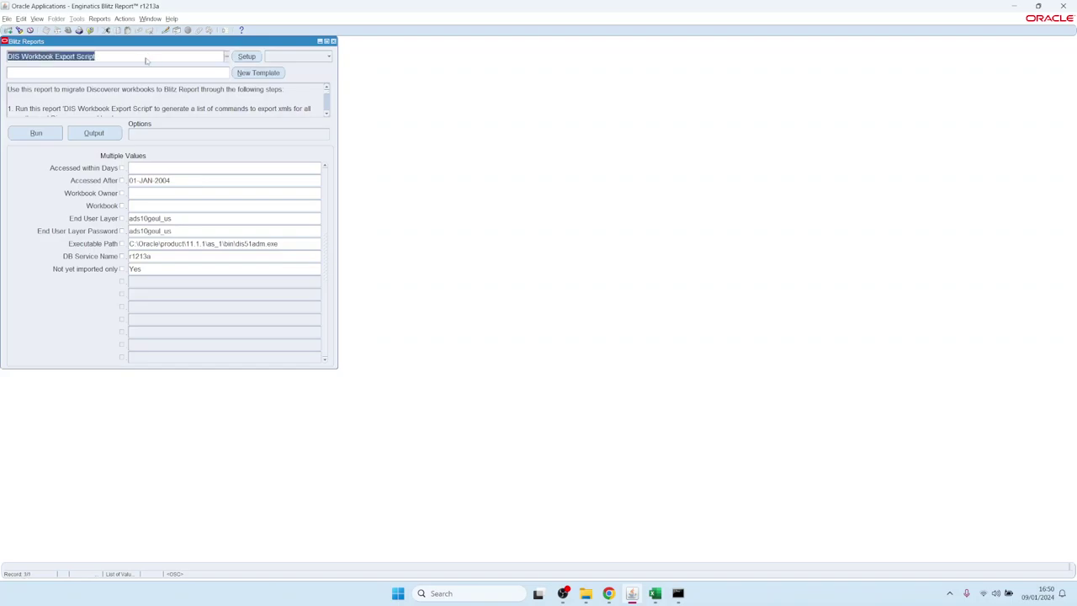
{"action": "key", "text": "ctrl+l"}
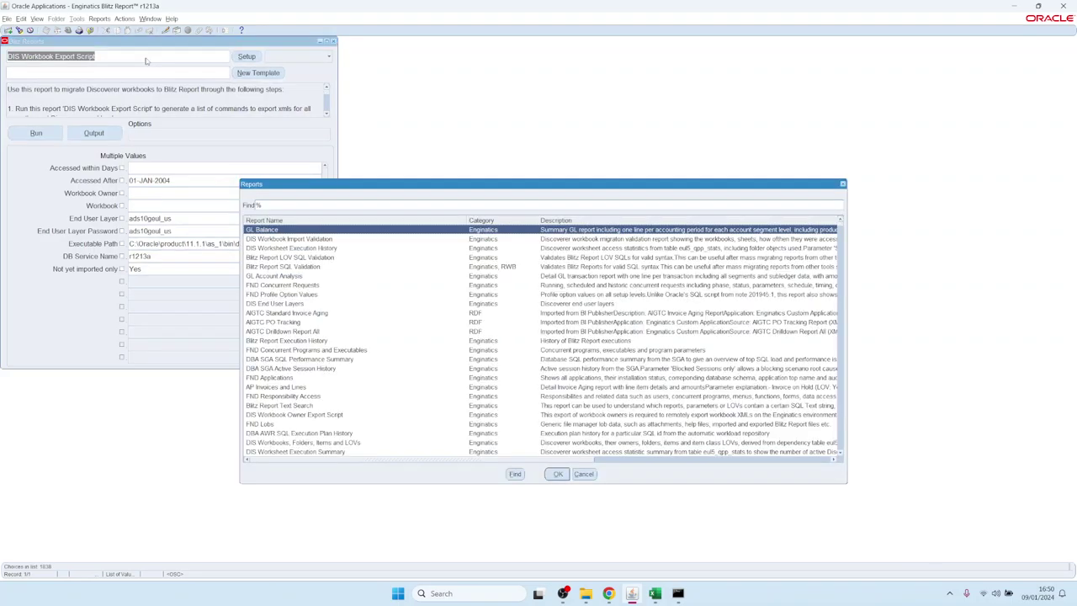
{"action": "type", "text": "dis"}
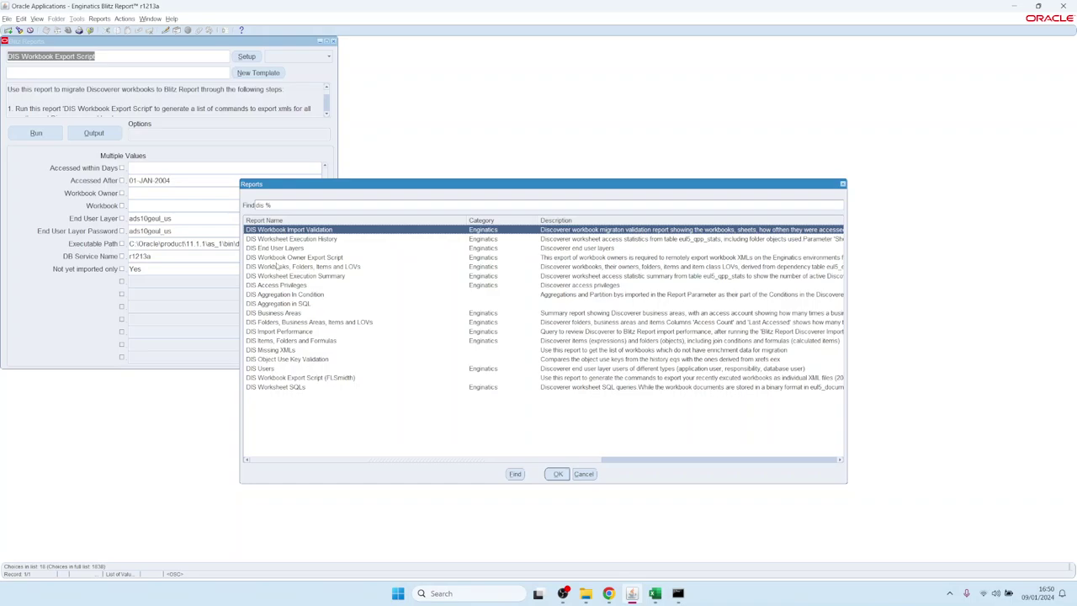
{"action": "key", "text": "Down"}
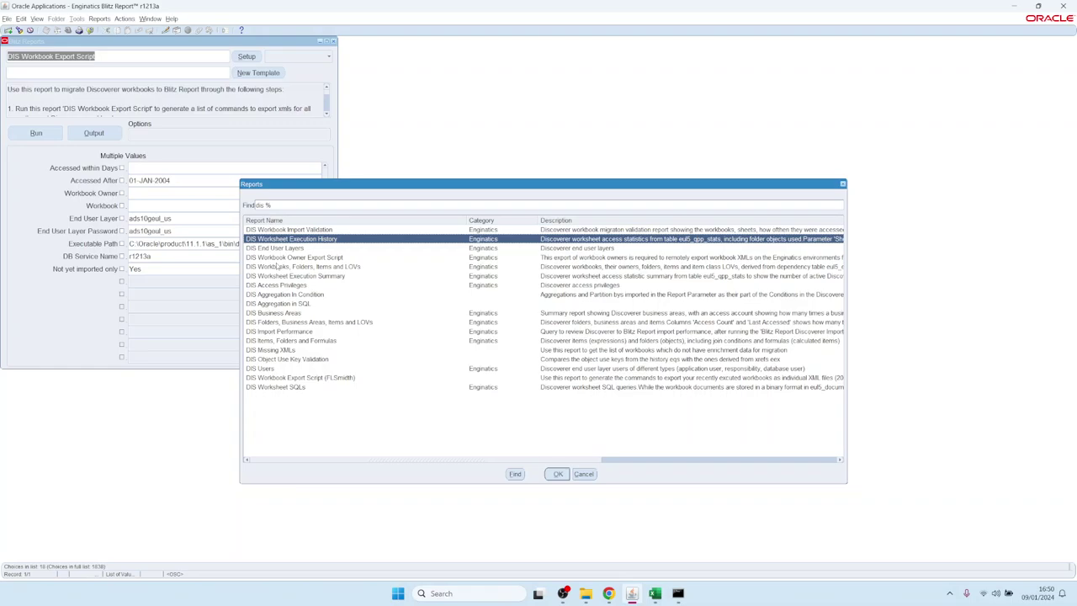
{"action": "key", "text": "Return"}
Check the Accessed within Days parameter, run the DIS Worksheet Execution History report and open its downloaded Excel output
{"action": "left_click", "coordinate": [157, 256]}
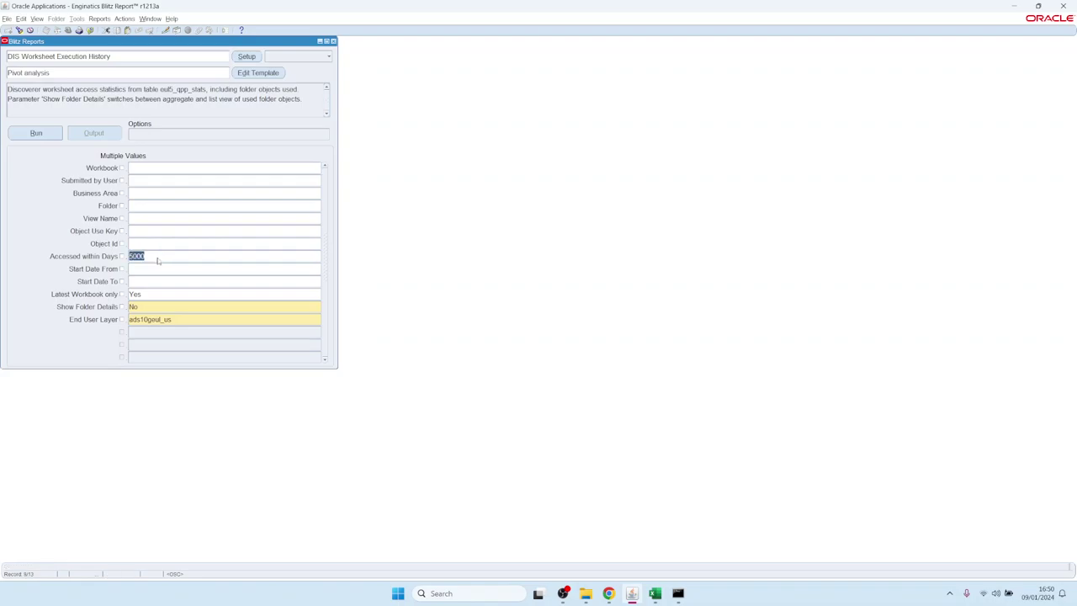
{"action": "left_click", "coordinate": [170, 258]}
{"action": "left_click", "coordinate": [36, 134]}
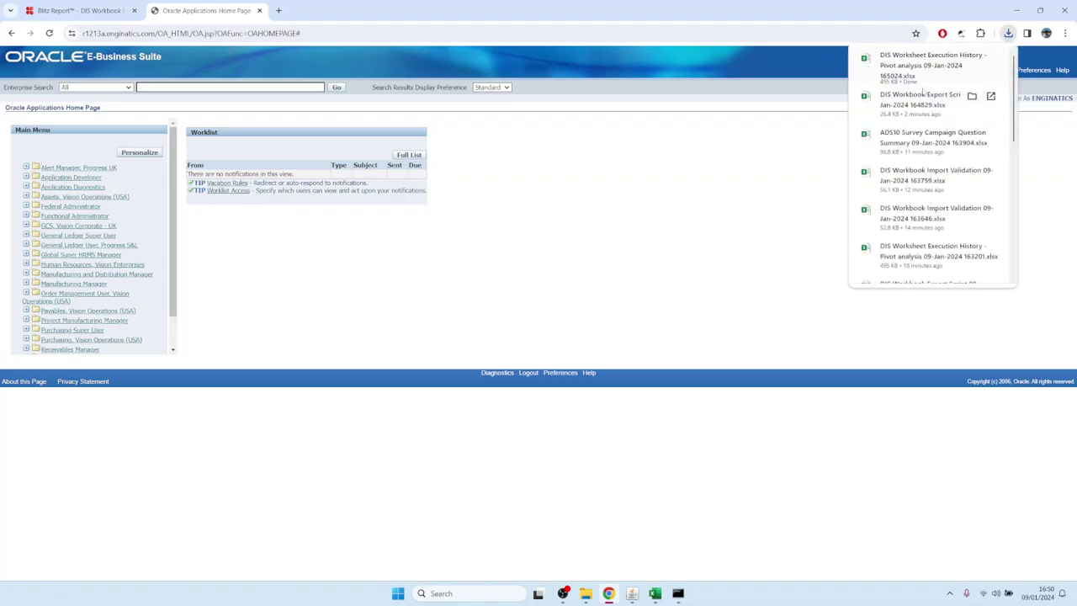
{"action": "left_click", "coordinate": [915, 76]}
{"action": "left_click", "coordinate": [356, 270]}
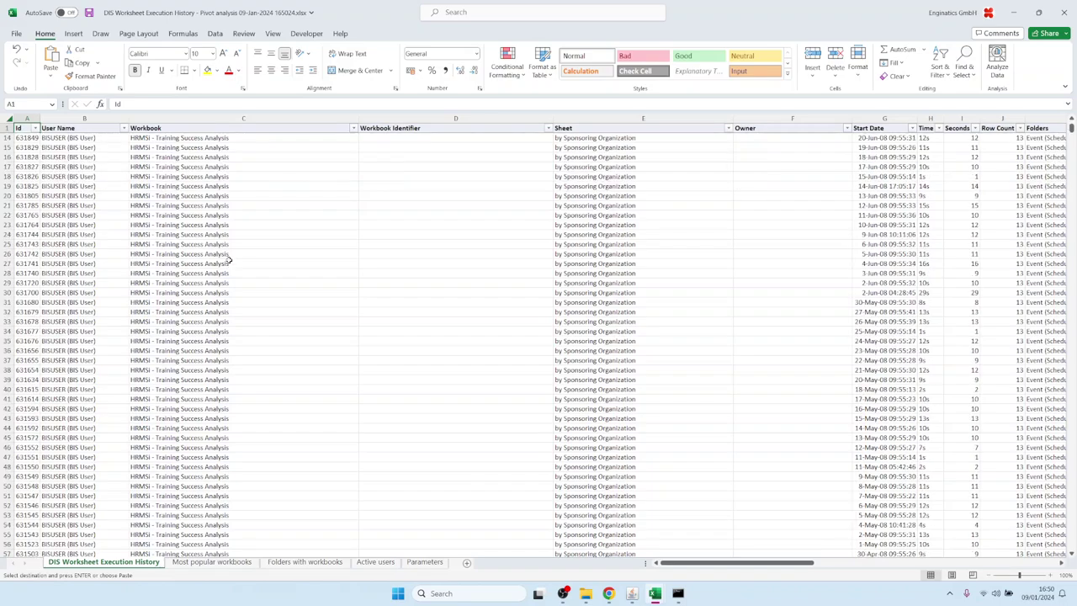
Examine the Applicant Time to Start Comparison execution in row 65, from its user name across to its run time in seconds
{"action": "scroll", "coordinate": [228, 260], "scroll_direction": "down", "scroll_amount": 12}
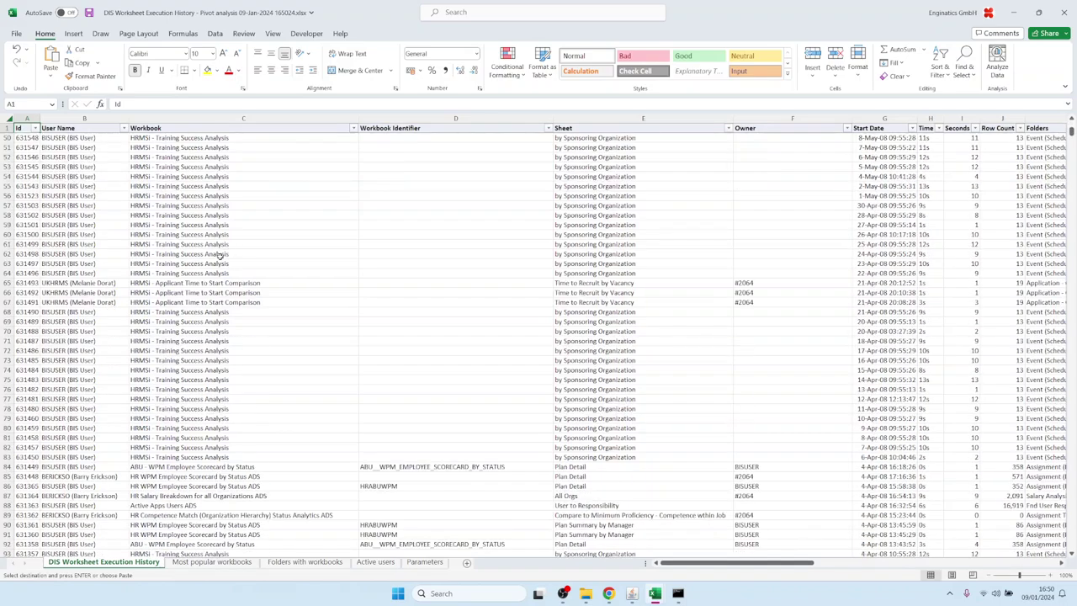
{"action": "left_click", "coordinate": [159, 283]}
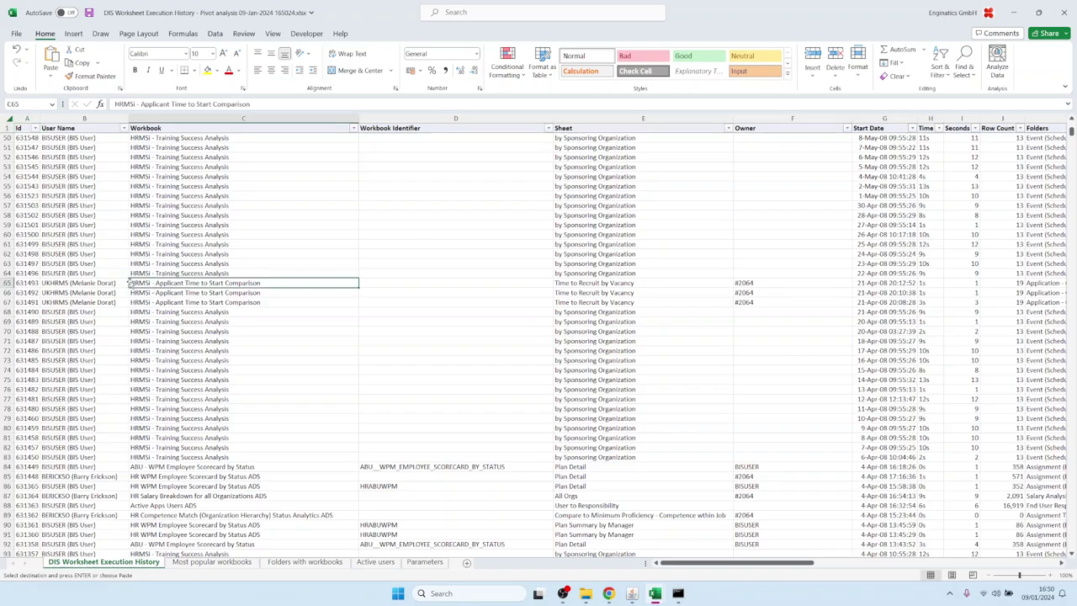
{"action": "left_click", "coordinate": [590, 286]}
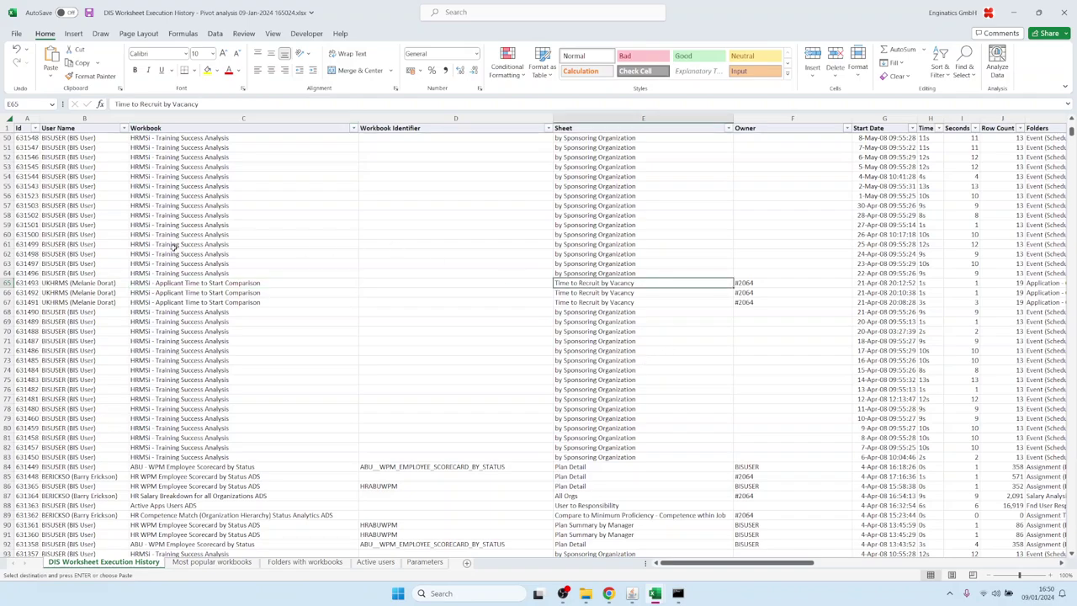
{"action": "left_click", "coordinate": [87, 286]}
{"action": "key", "text": "Right"}
{"action": "key", "text": "Right"}
{"action": "key", "text": "Right"}
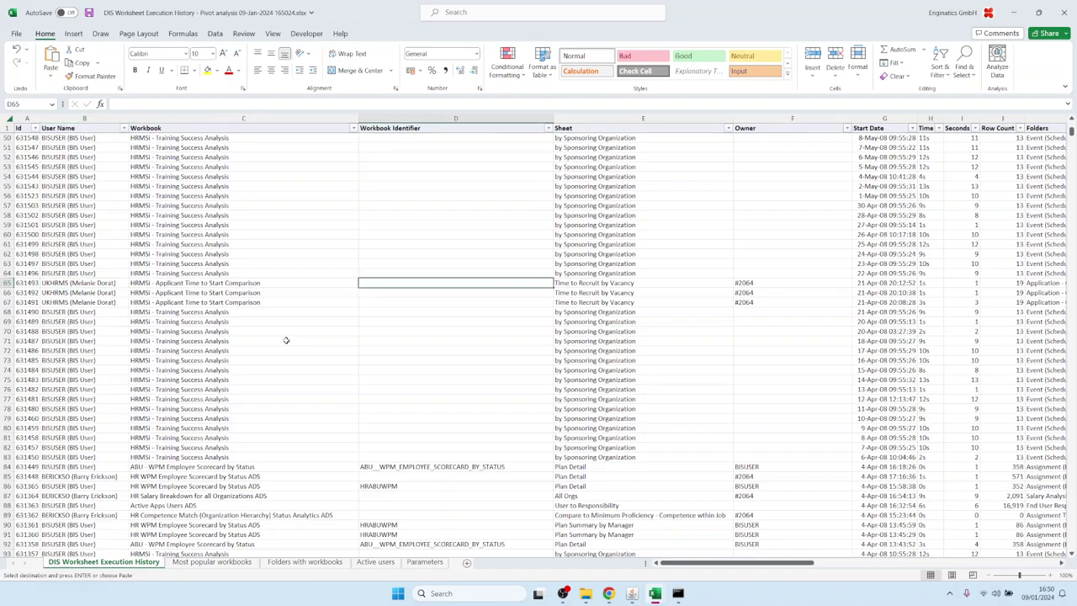
{"action": "key", "text": "Right"}
{"action": "key", "text": "Right"}
{"action": "key", "text": "Right"}
{"action": "key", "text": "Right"}
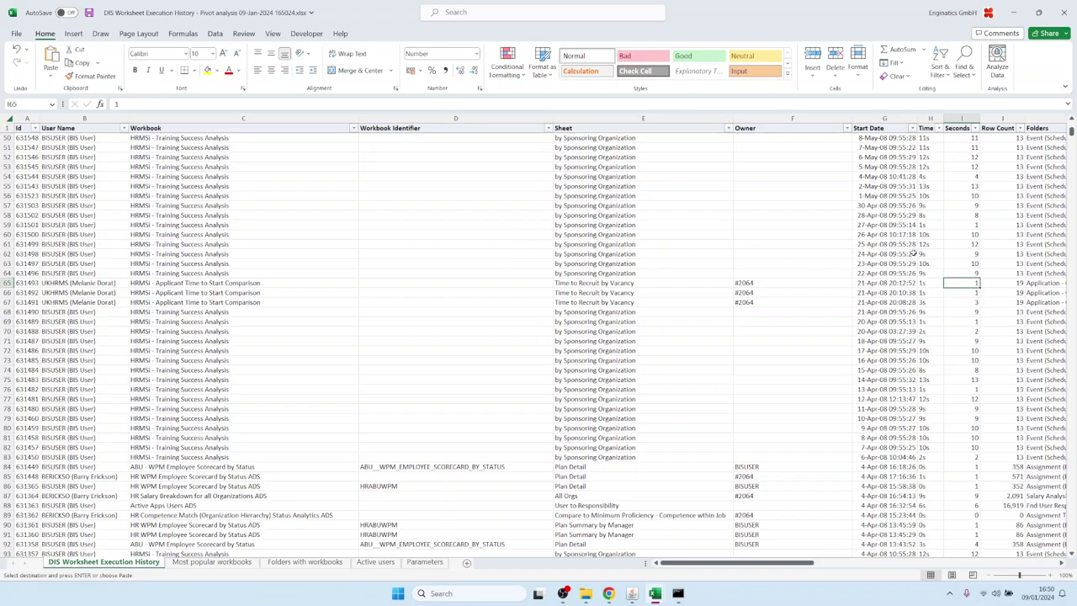
Examine row 60 of the execution history from the Seconds and Row Count columns through the folder columns to Folder Count
{"action": "left_click", "coordinate": [968, 234]}
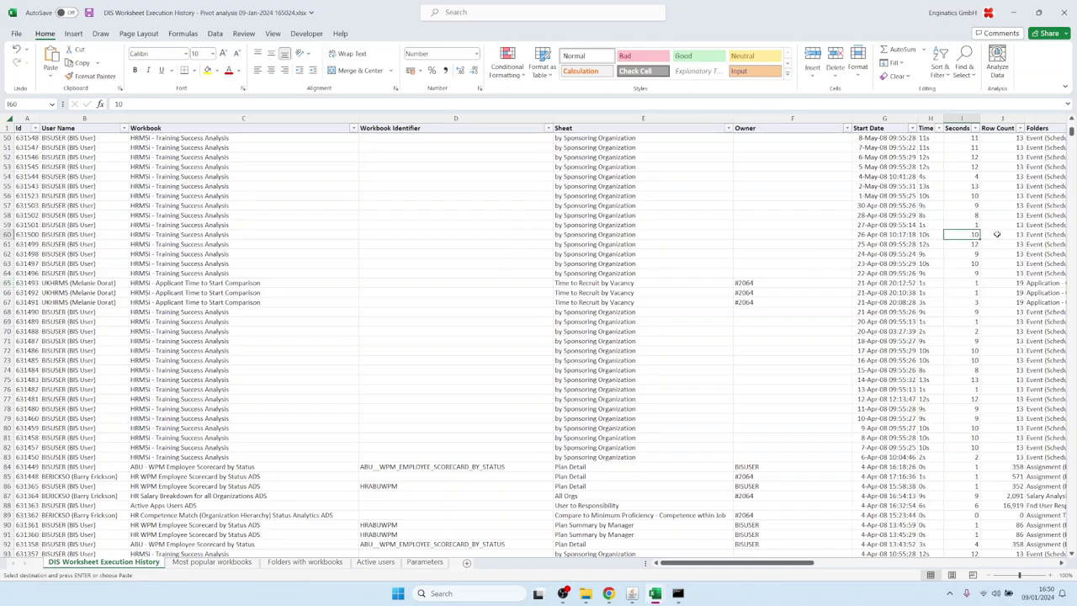
{"action": "left_click", "coordinate": [1009, 235]}
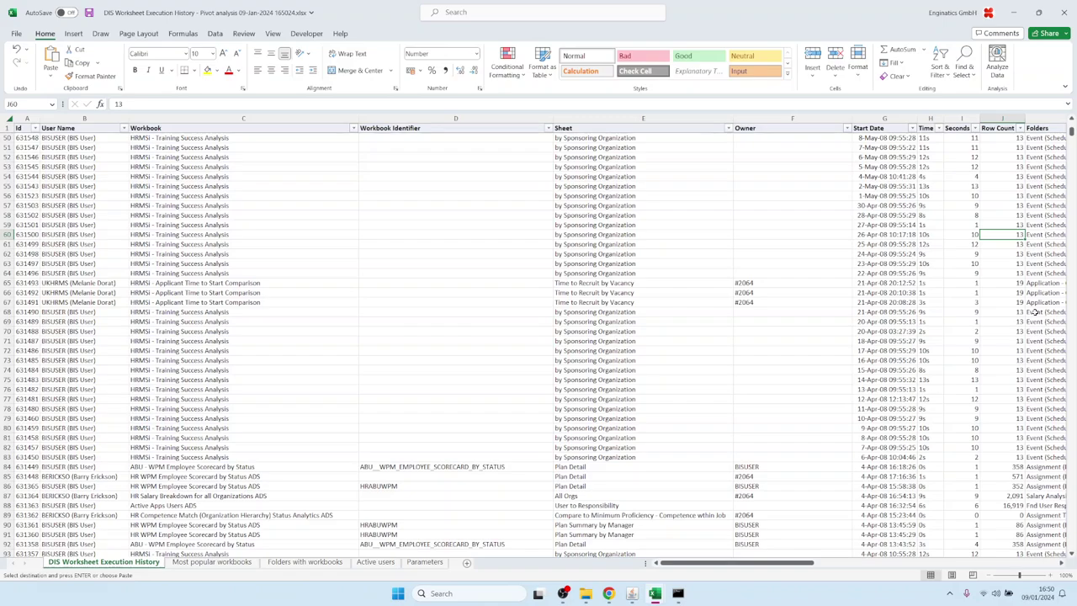
{"action": "key", "text": "Right"}
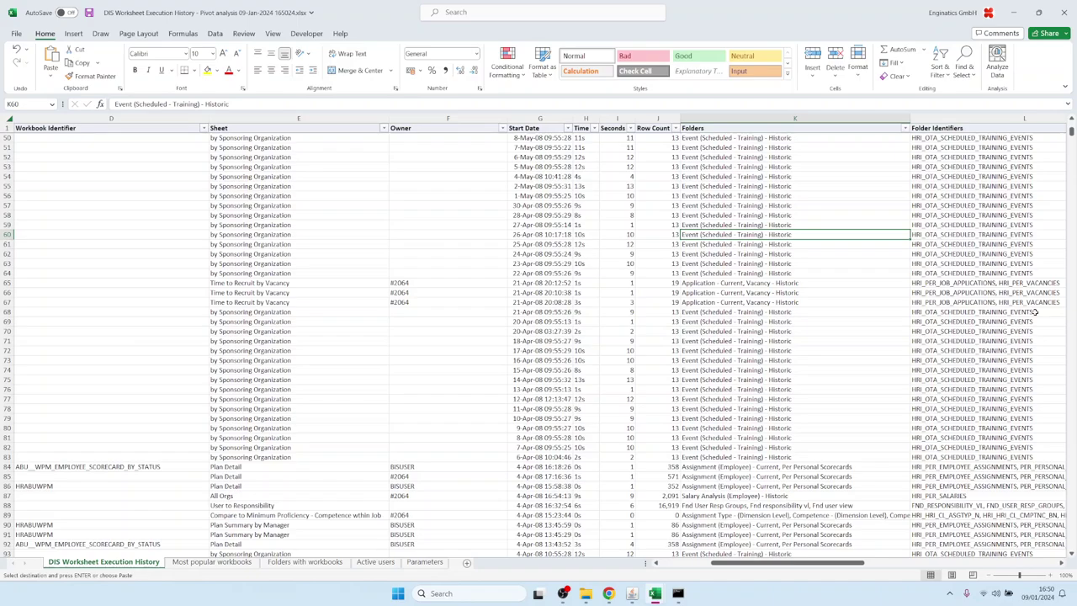
{"action": "key", "text": "Right"}
{"action": "key", "text": "Right"}
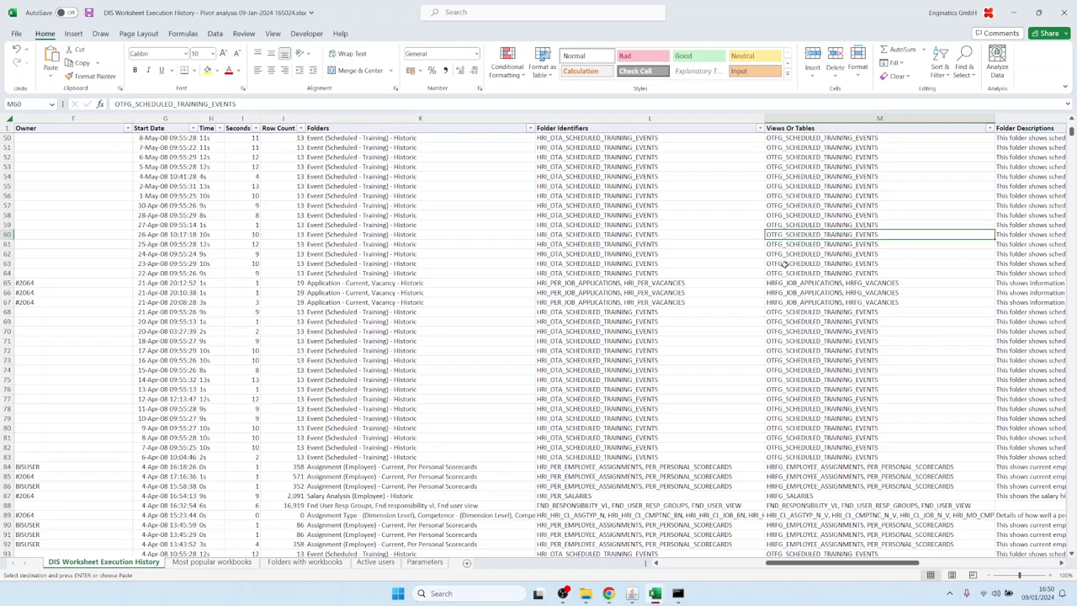
{"action": "key", "text": "Right"}
{"action": "scroll", "coordinate": [783, 264], "scroll_direction": "down", "scroll_amount": 6}
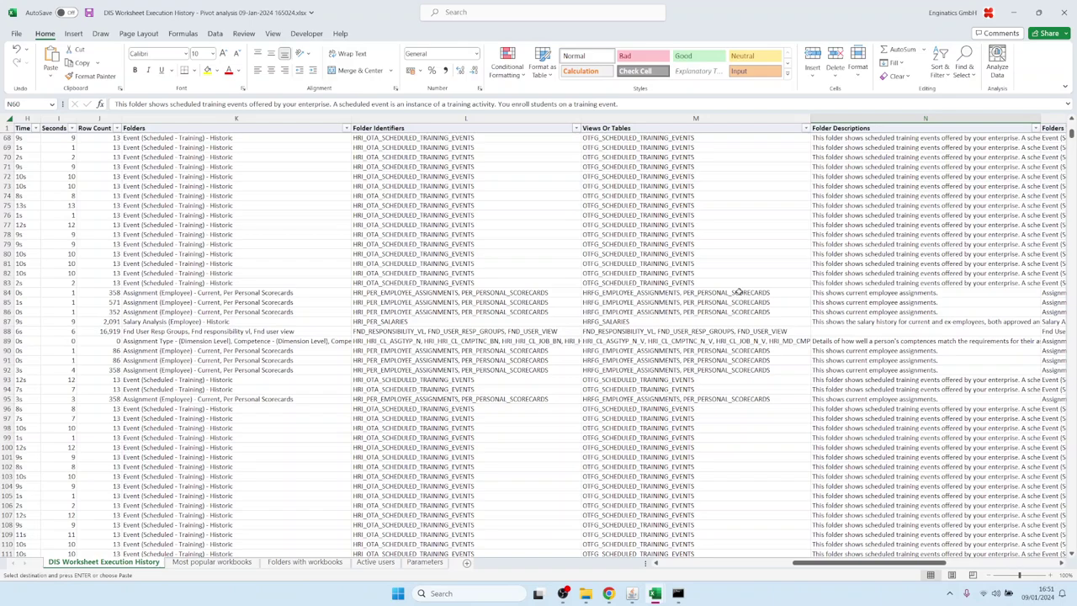
{"action": "key", "text": "Right"}
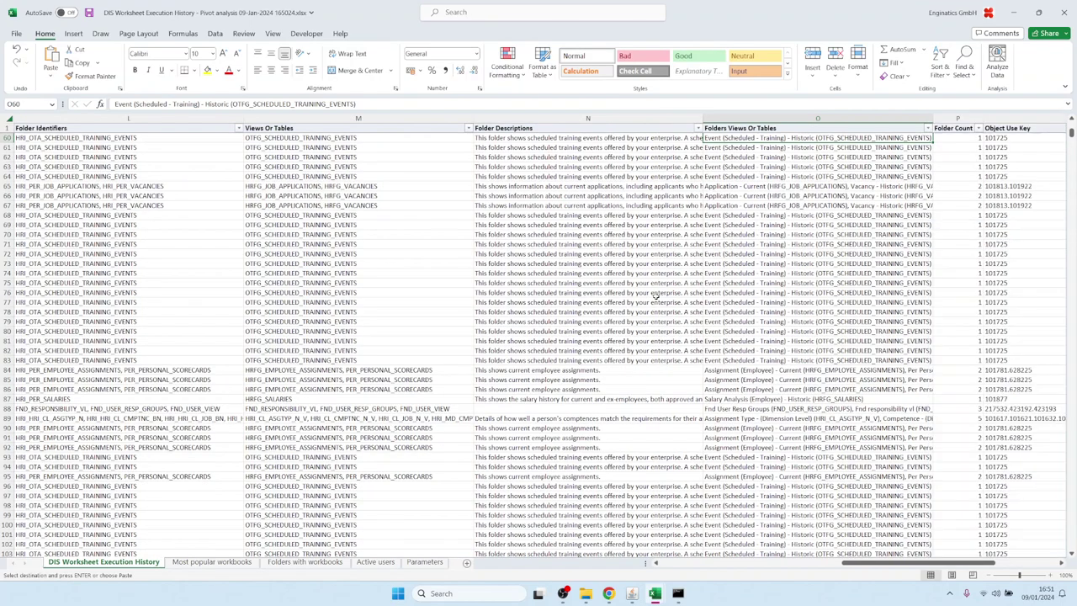
{"action": "key", "text": "Right"}
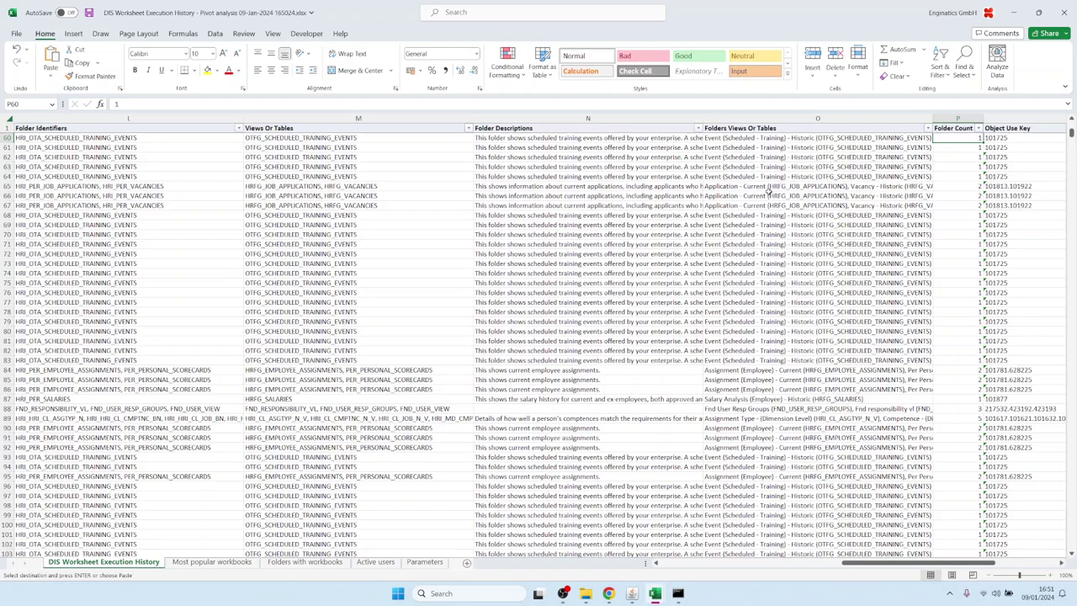
Inspect the view names in the Folders Views Or Tables cell O65 without changing it, and return to the row's first column
{"action": "left_click", "coordinate": [767, 187]}
{"action": "double_click", "coordinate": [767, 187]}
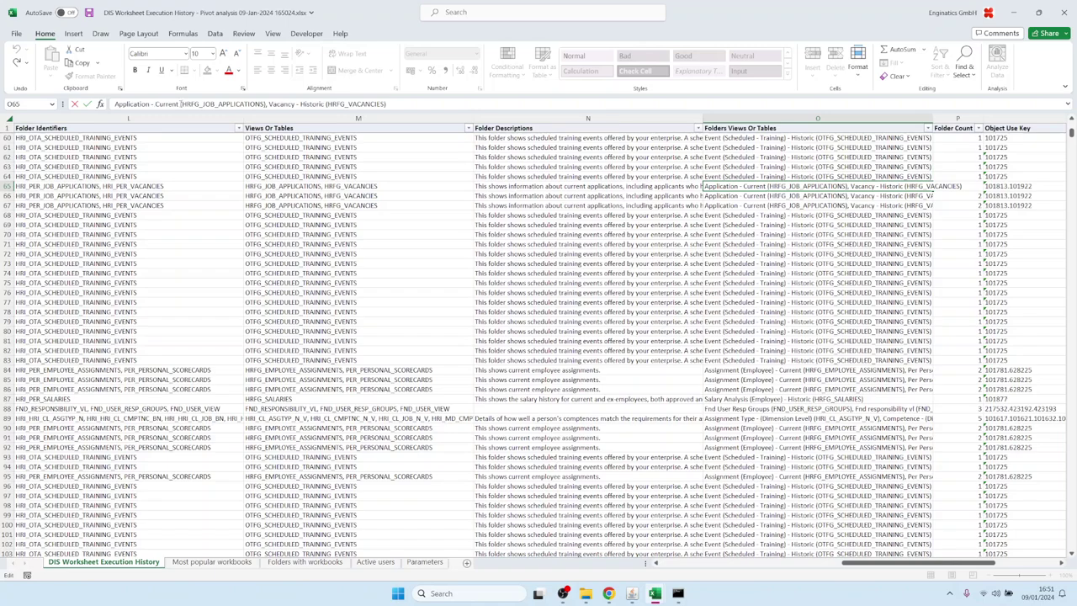
{"action": "left_click_drag", "start_coordinate": [182, 104], "coordinate": [387, 103]}
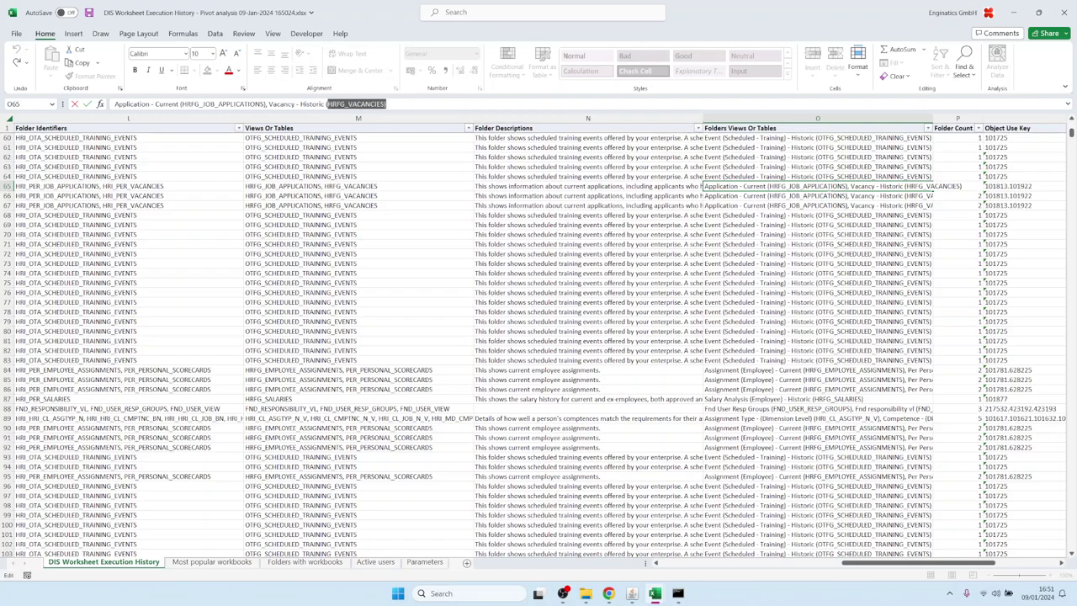
{"action": "key", "text": "Escape"}
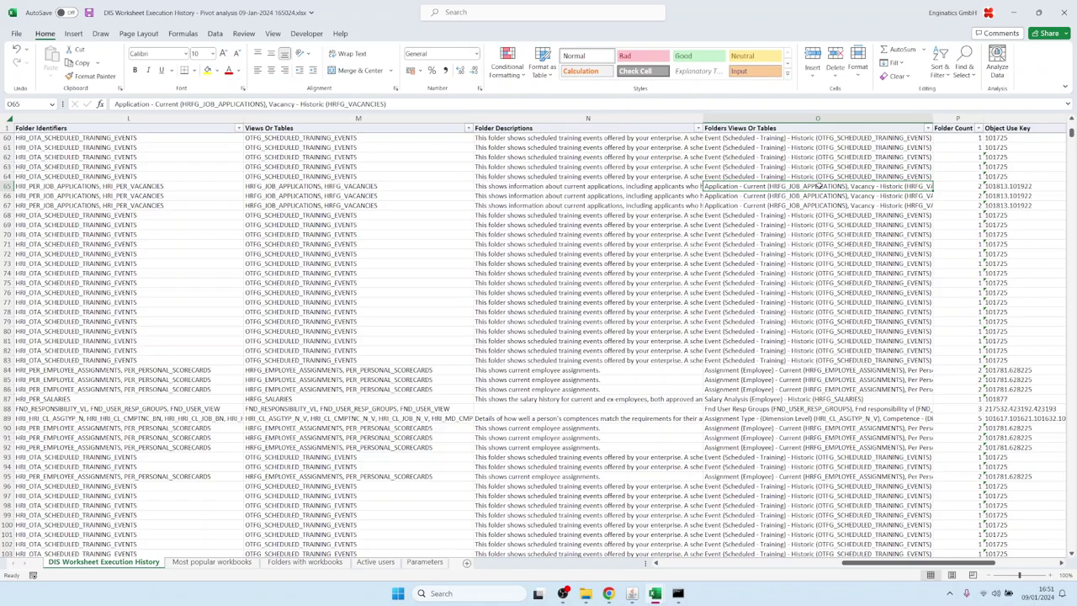
{"action": "key", "text": "Home"}
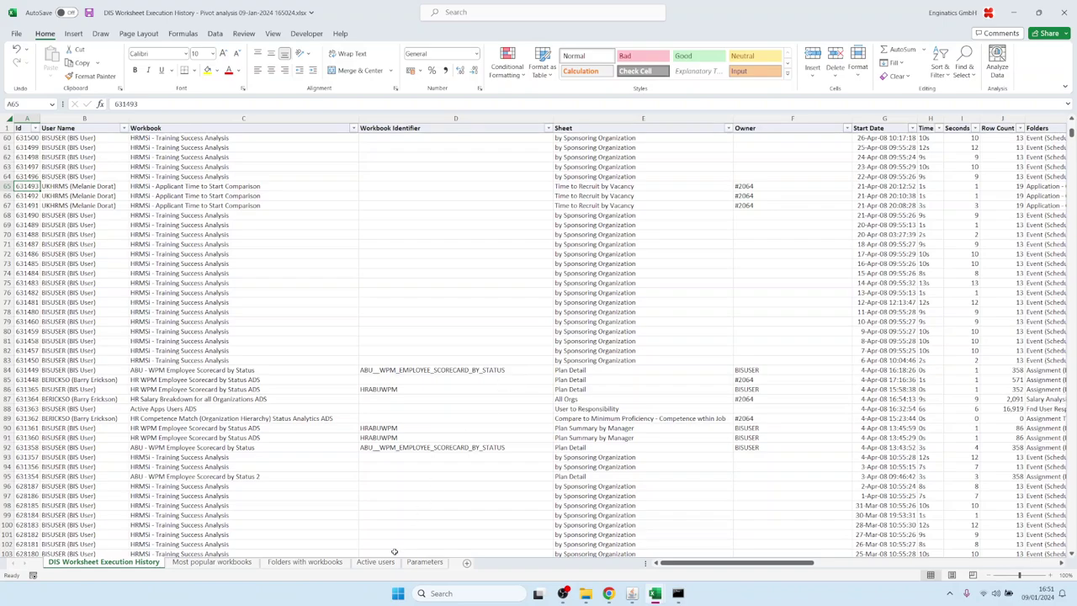
Review the Active users pivot, and the sheets and execution counts under HRMSi - Training Success Analysis in Most popular workbooks
{"action": "left_click", "coordinate": [370, 563]}
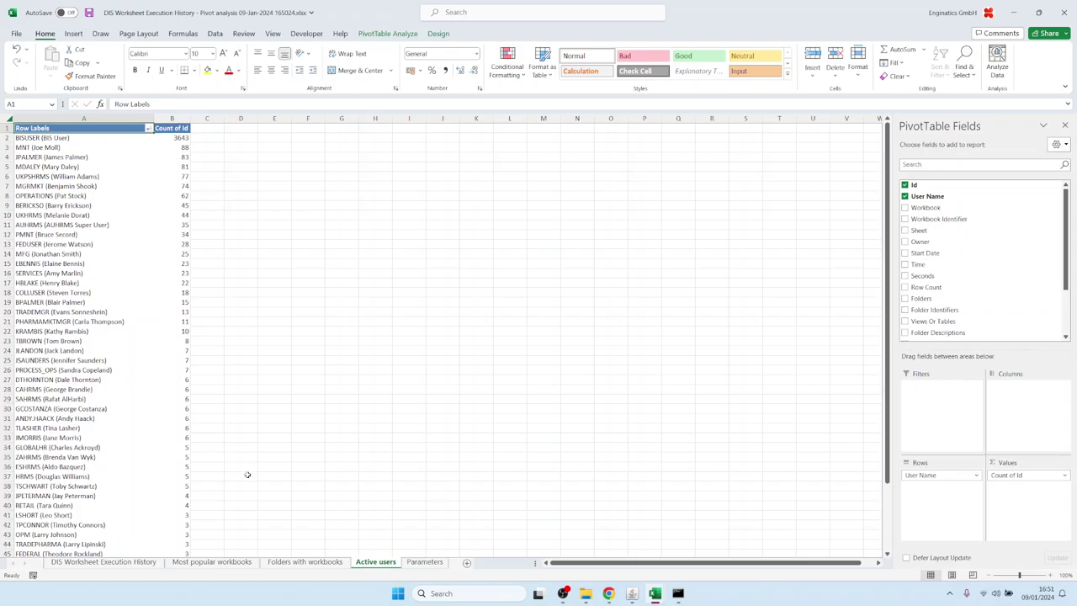
{"action": "left_click", "coordinate": [236, 566]}
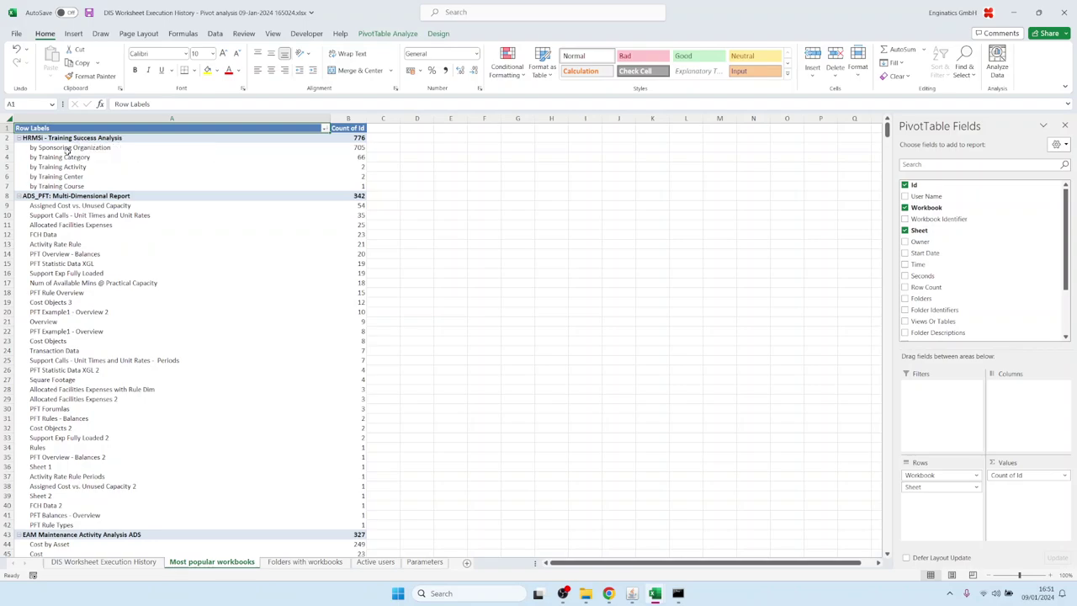
{"action": "left_click_drag", "start_coordinate": [65, 149], "coordinate": [62, 188]}
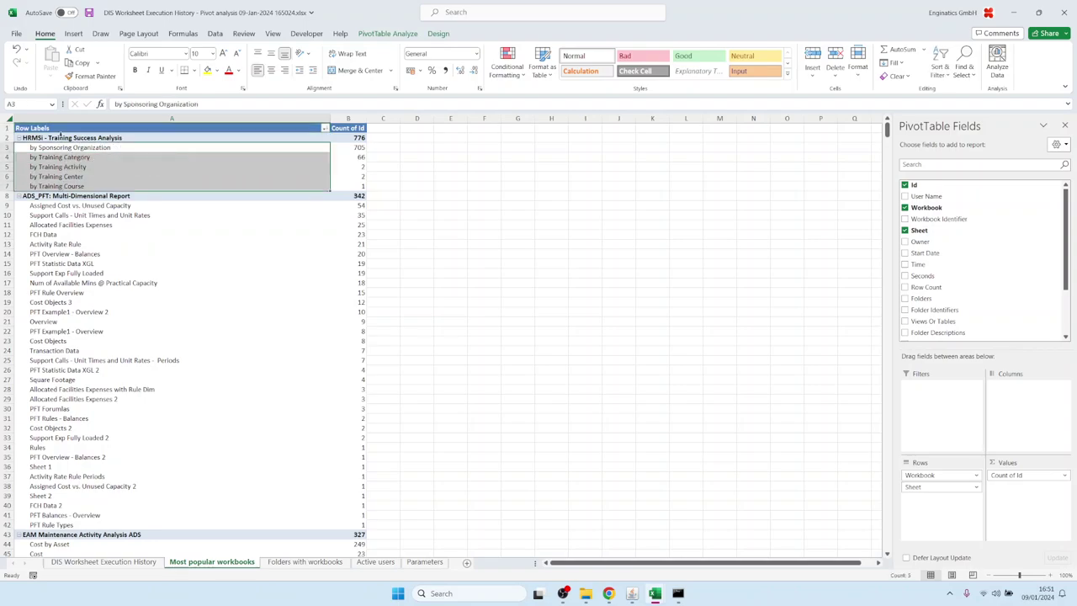
{"action": "left_click", "coordinate": [60, 137]}
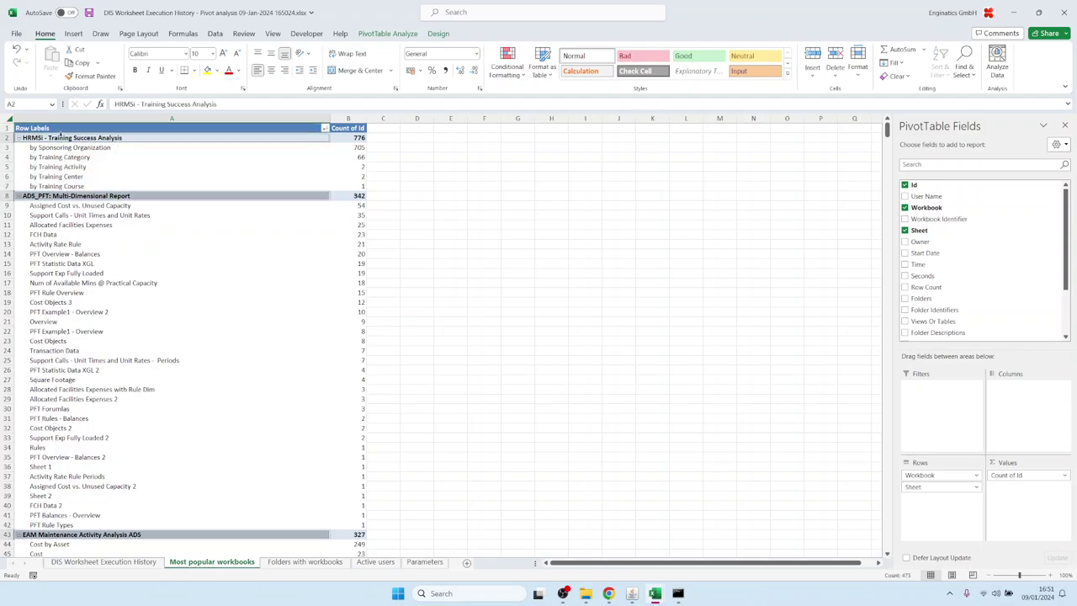
{"action": "left_click_drag", "start_coordinate": [66, 148], "coordinate": [63, 186]}
{"action": "left_click", "coordinate": [359, 150]}
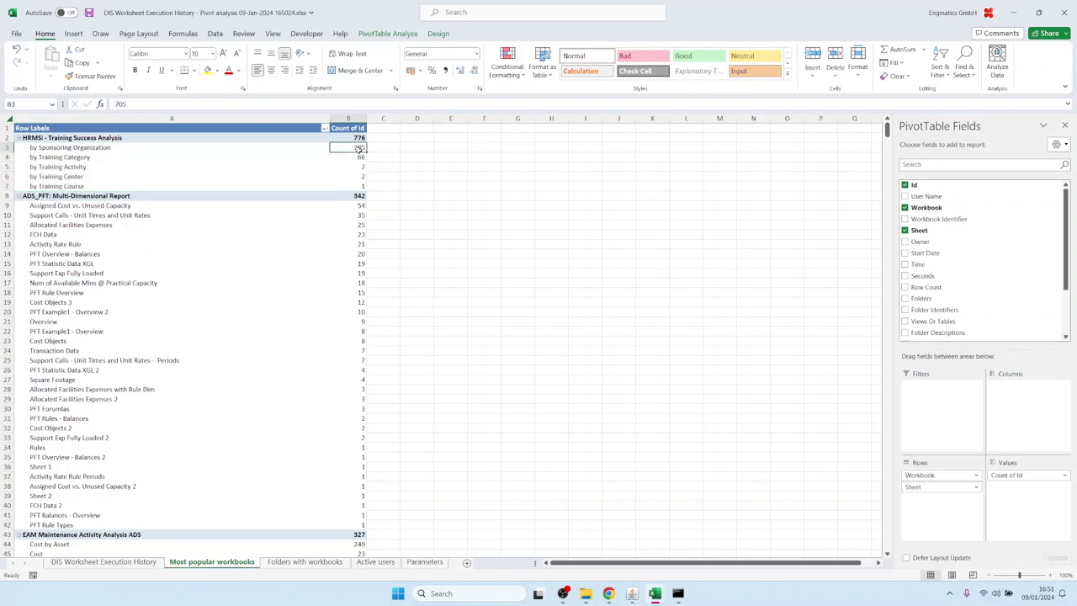
Narrow column A on the Folders with workbooks sheet to reveal the counts, and examine the worksheets under the first folder
{"action": "left_click", "coordinate": [286, 563]}
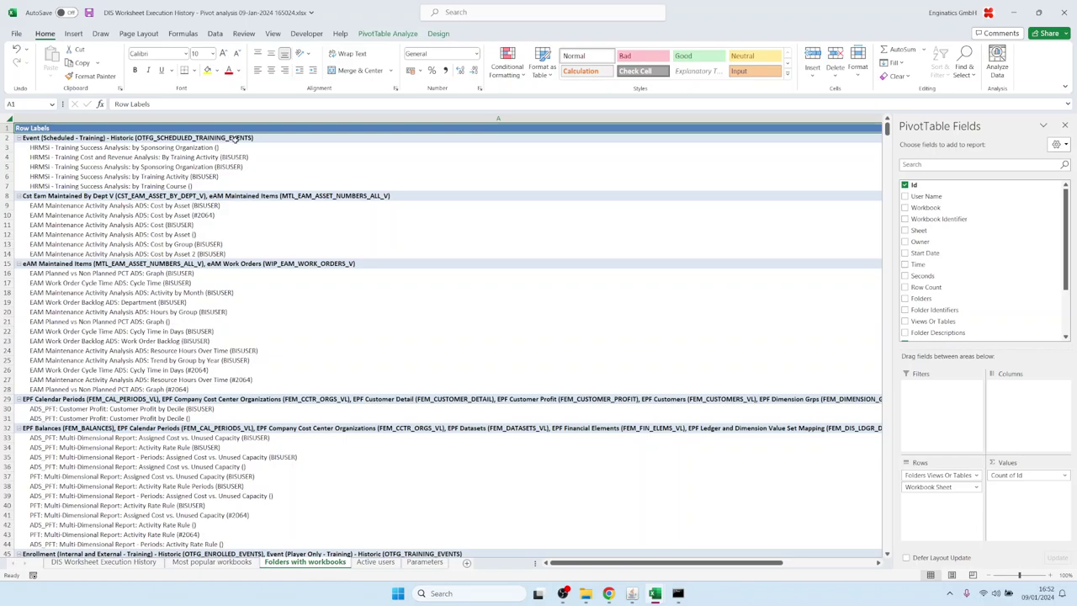
{"action": "left_click", "coordinate": [242, 119]}
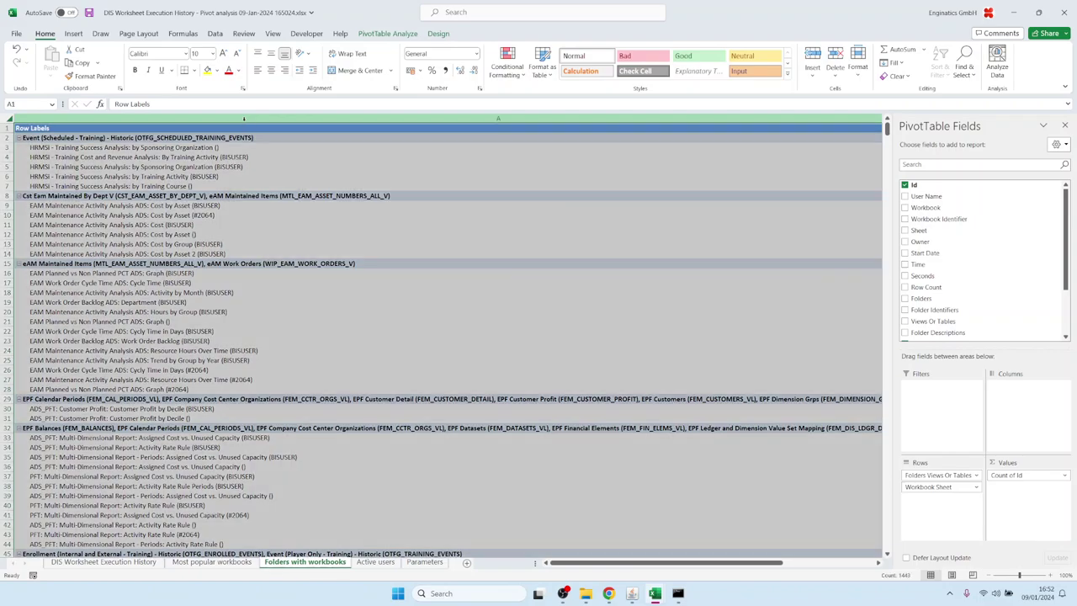
{"action": "right_click", "coordinate": [244, 119]}
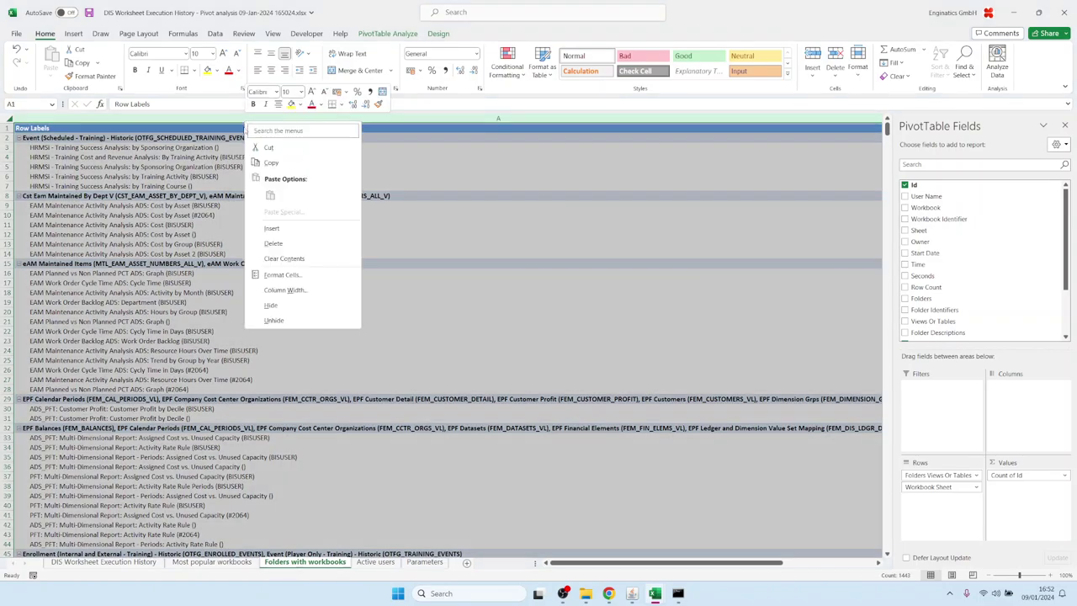
{"action": "left_click", "coordinate": [284, 290]}
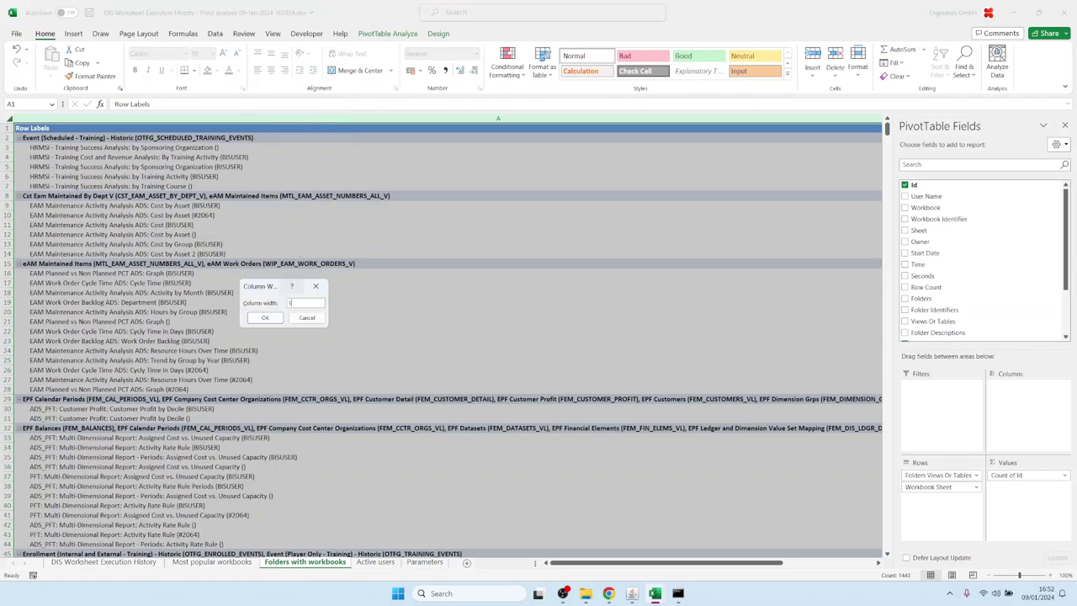
{"action": "key", "text": "Return"}
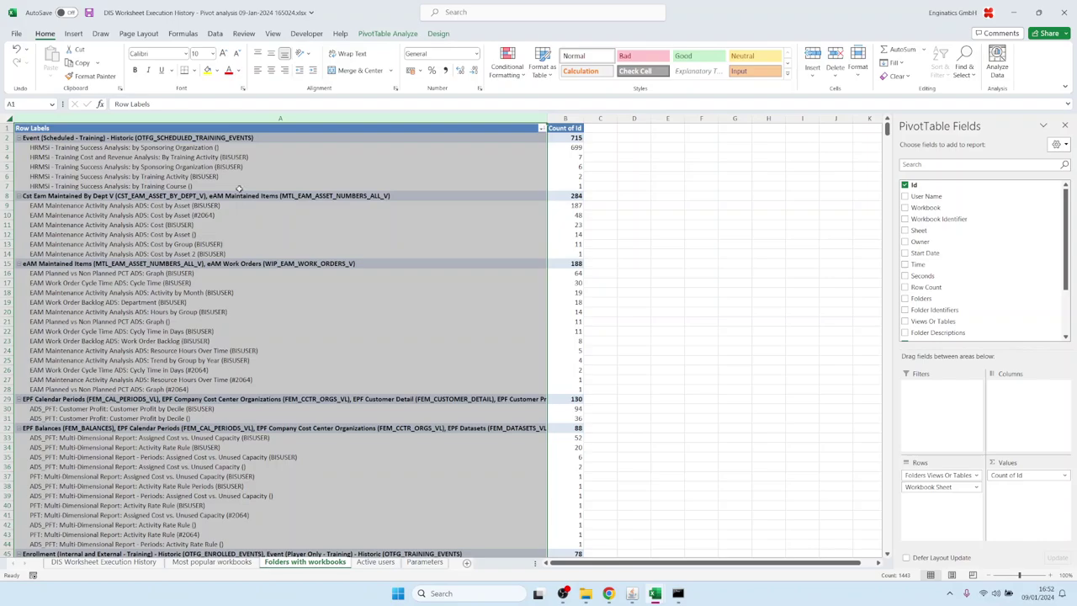
{"action": "left_click", "coordinate": [139, 140]}
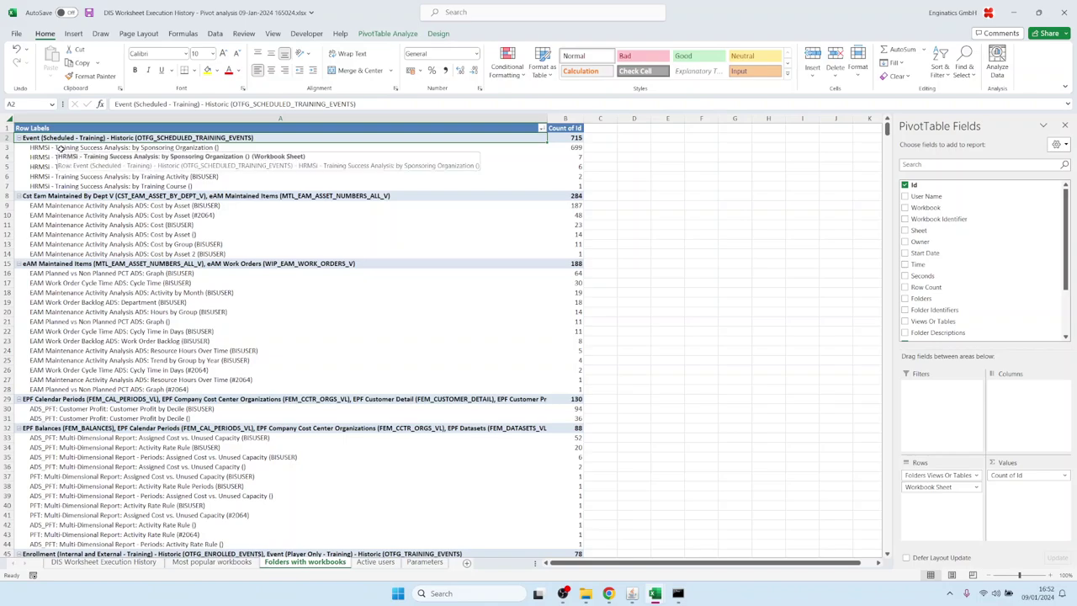
{"action": "left_click_drag", "start_coordinate": [49, 148], "coordinate": [46, 187]}
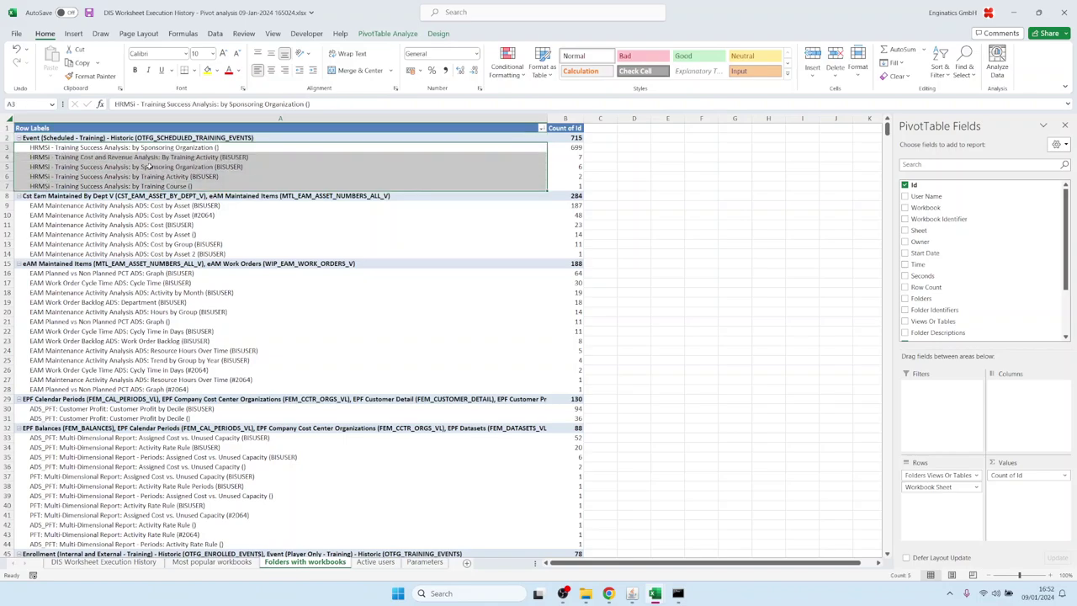
Examine the worksheets grouped under the Event (Scheduled - Training) - Historic folder in the Folders with workbooks pivot
{"action": "left_click", "coordinate": [146, 149]}
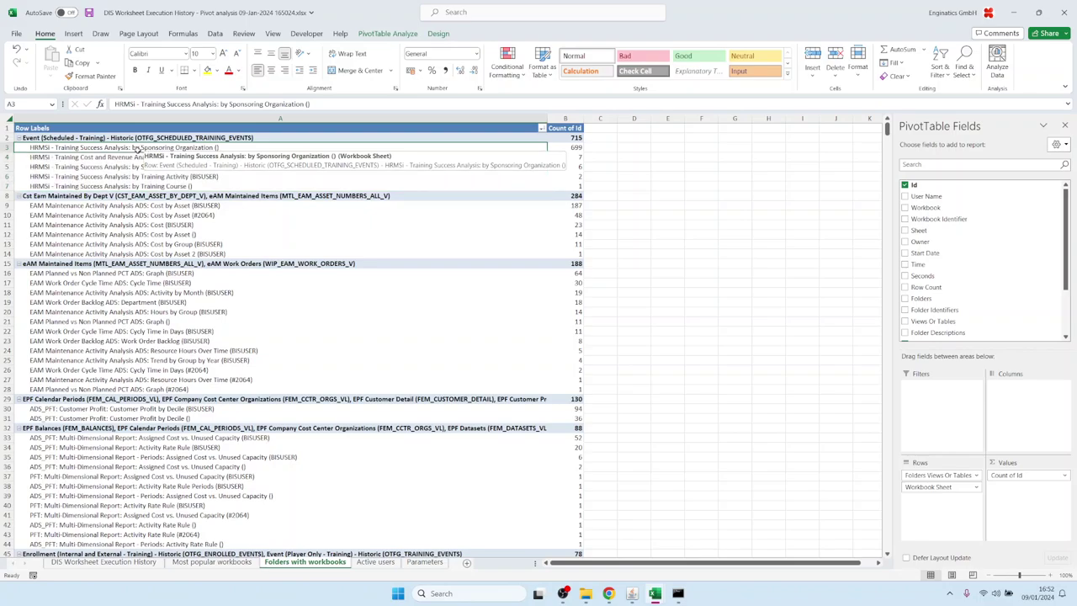
{"action": "left_click", "coordinate": [116, 138]}
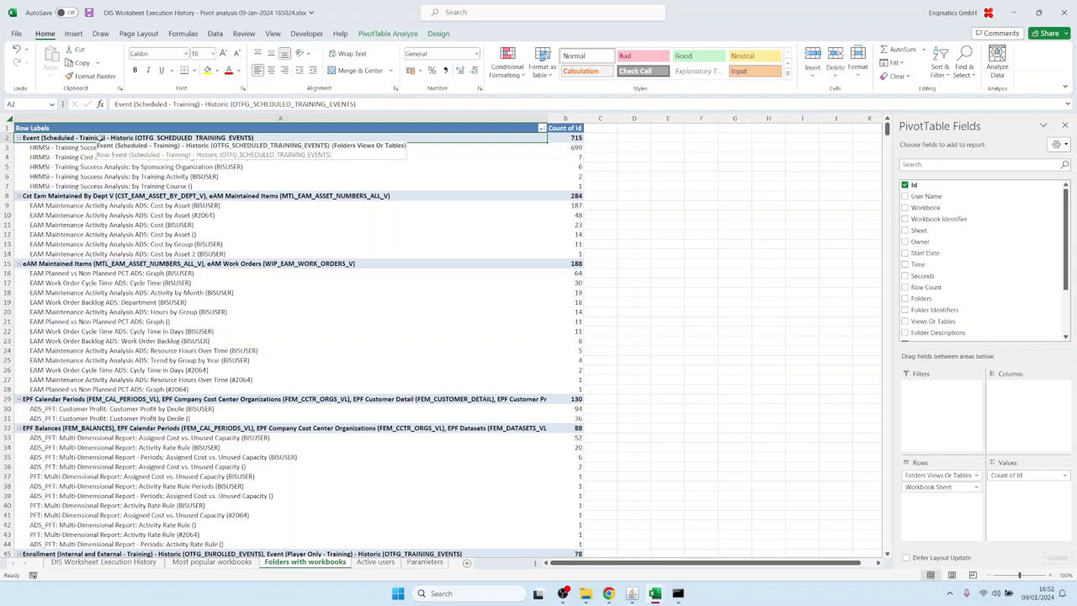
{"action": "left_click_drag", "start_coordinate": [66, 148], "coordinate": [70, 184]}
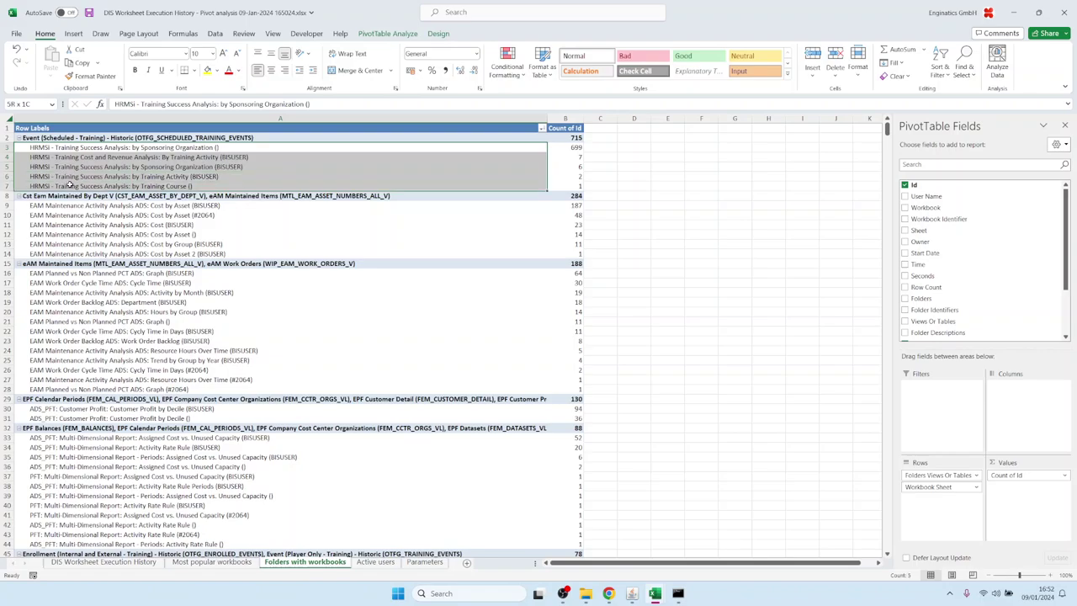
{"action": "left_click", "coordinate": [68, 137]}
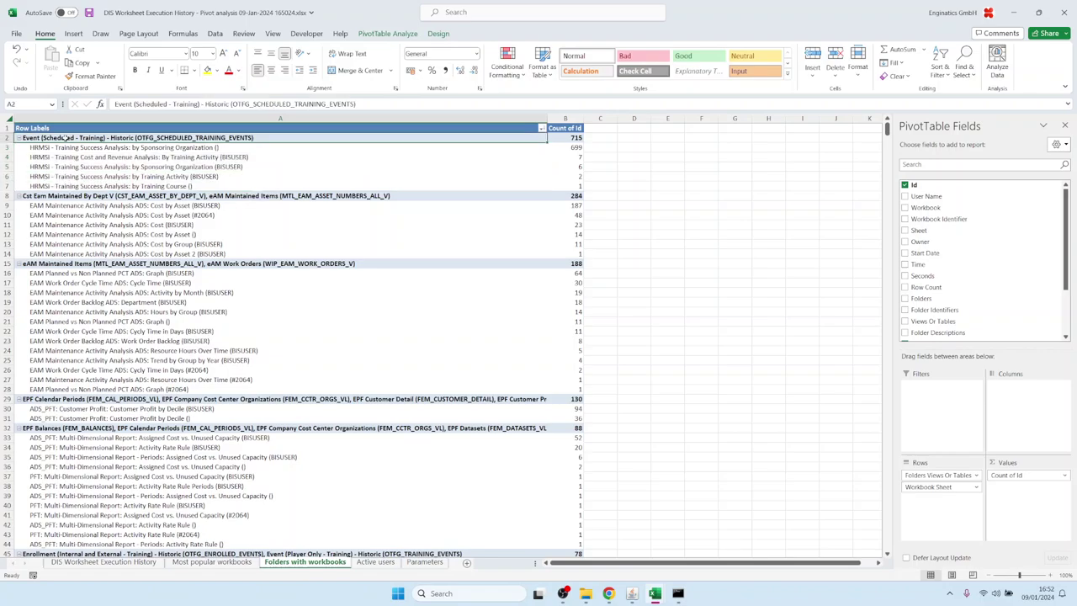
Switch to File Explorer and review the exported .eex workbooks and diagnostic log files in the disco_test folder
{"action": "left_click", "coordinate": [586, 593]}
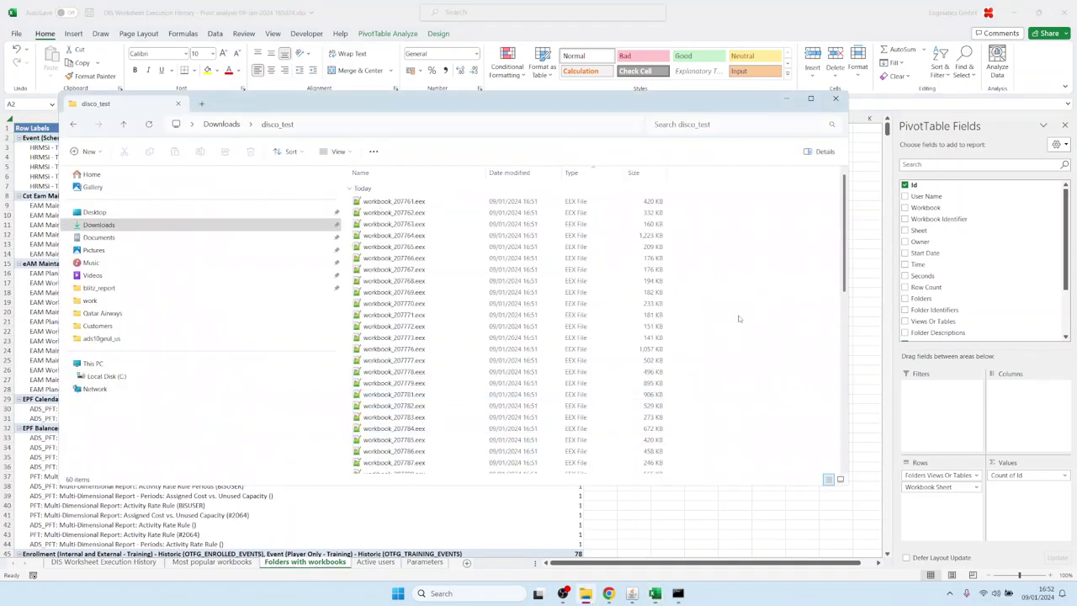
{"action": "scroll", "coordinate": [730, 315], "scroll_direction": "down", "scroll_amount": 1}
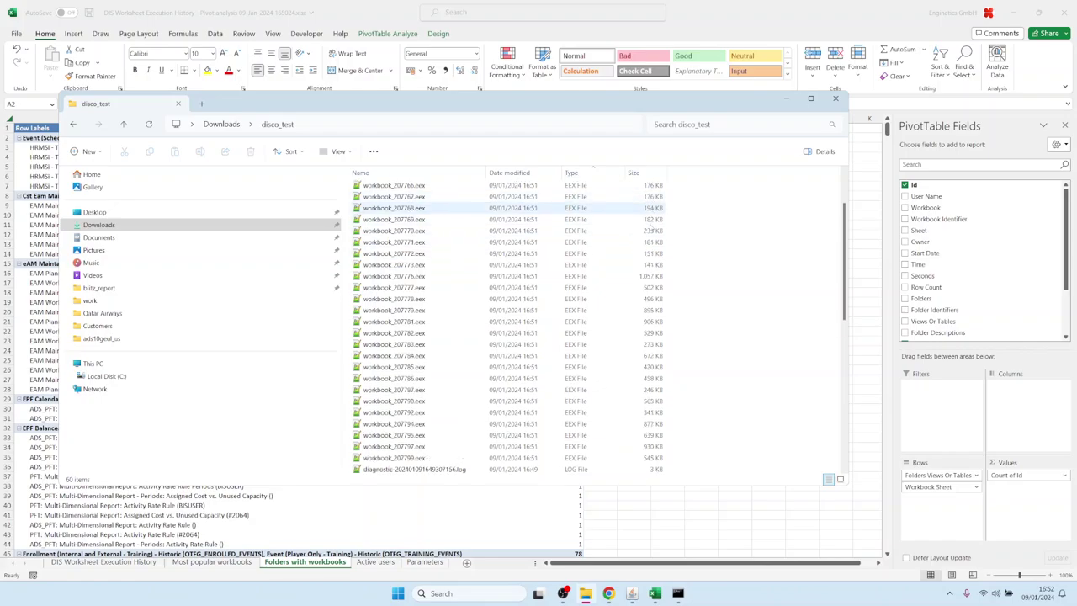
{"action": "scroll", "coordinate": [652, 221], "scroll_direction": "up", "scroll_amount": 1}
{"action": "scroll", "coordinate": [648, 392], "scroll_direction": "down", "scroll_amount": 3}
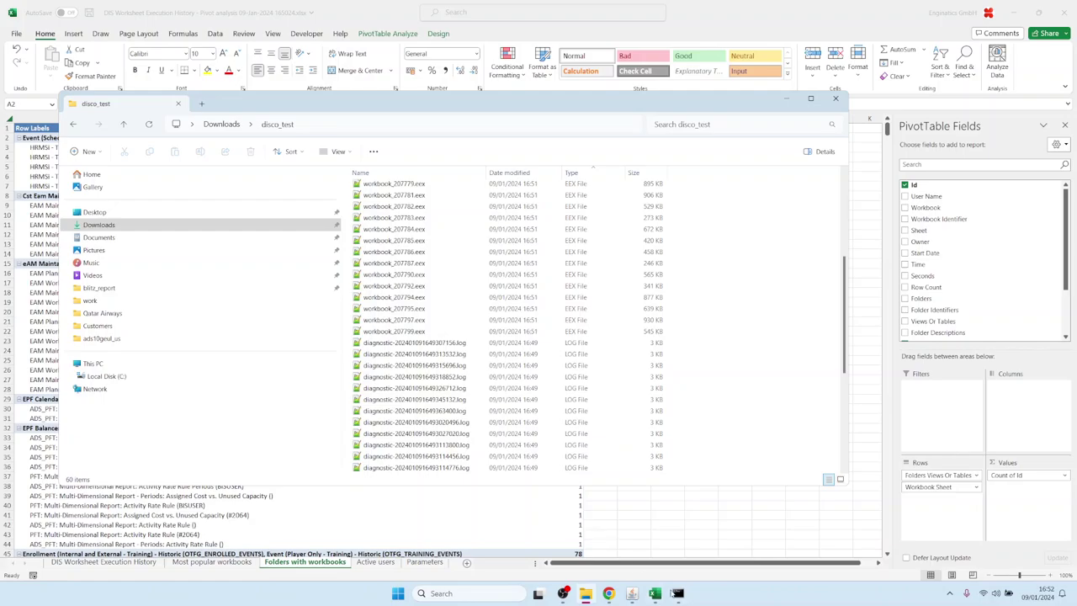
Delete all log files from disco_test in the Command Prompt with del *.log
{"action": "left_click", "coordinate": [677, 594]}
{"action": "left_click", "coordinate": [217, 240]}
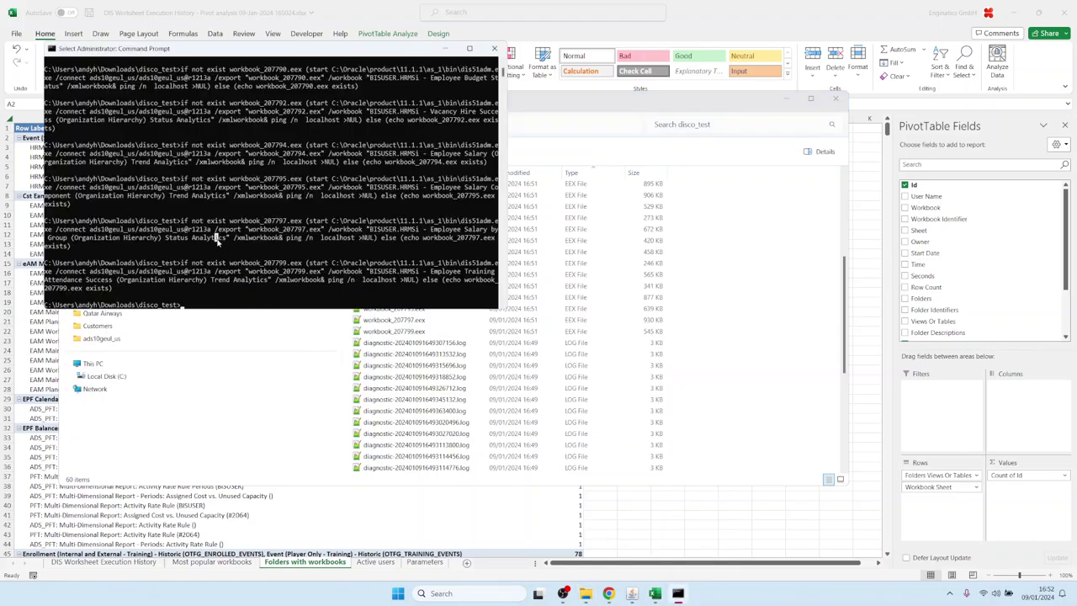
{"action": "type", "text": "del *.log"}
{"action": "key", "text": "Return"}
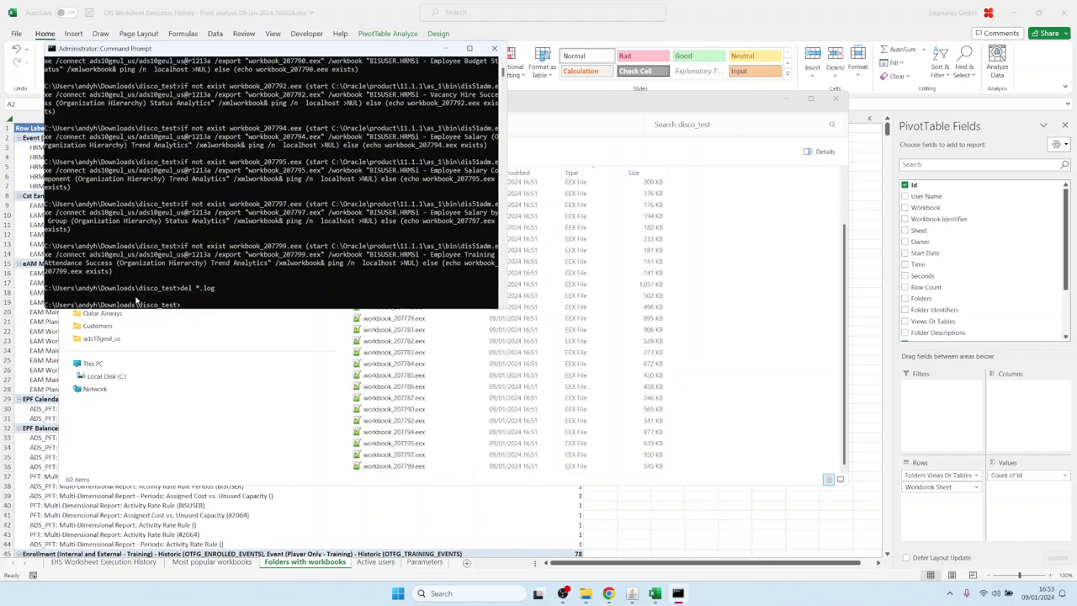
Check the files left in the disco_test folder in File Explorer after the log cleanup
{"action": "left_click", "coordinate": [754, 350]}
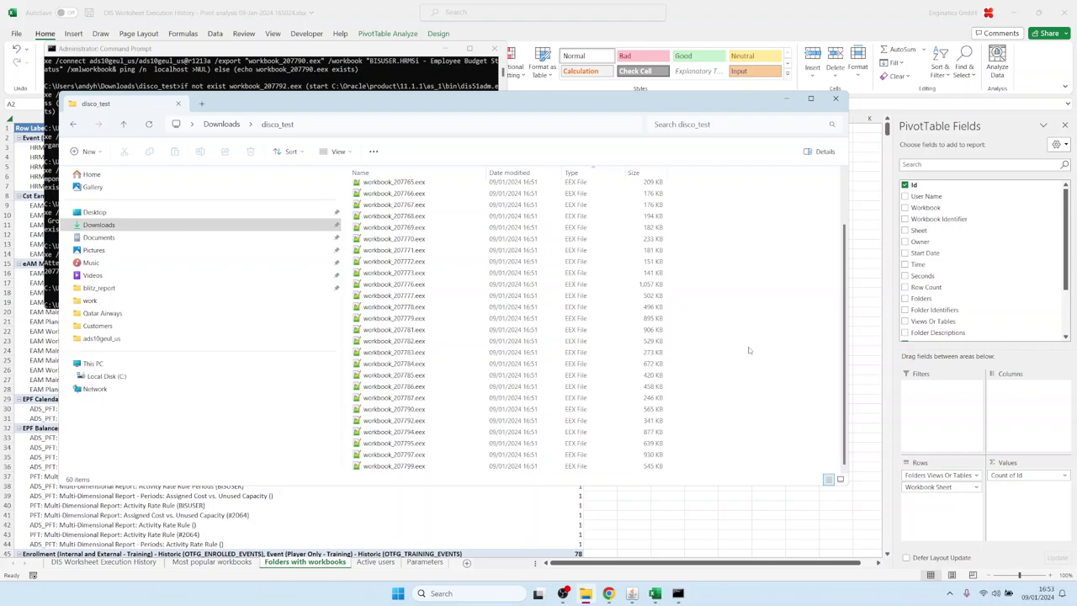
{"action": "left_click", "coordinate": [227, 76]}
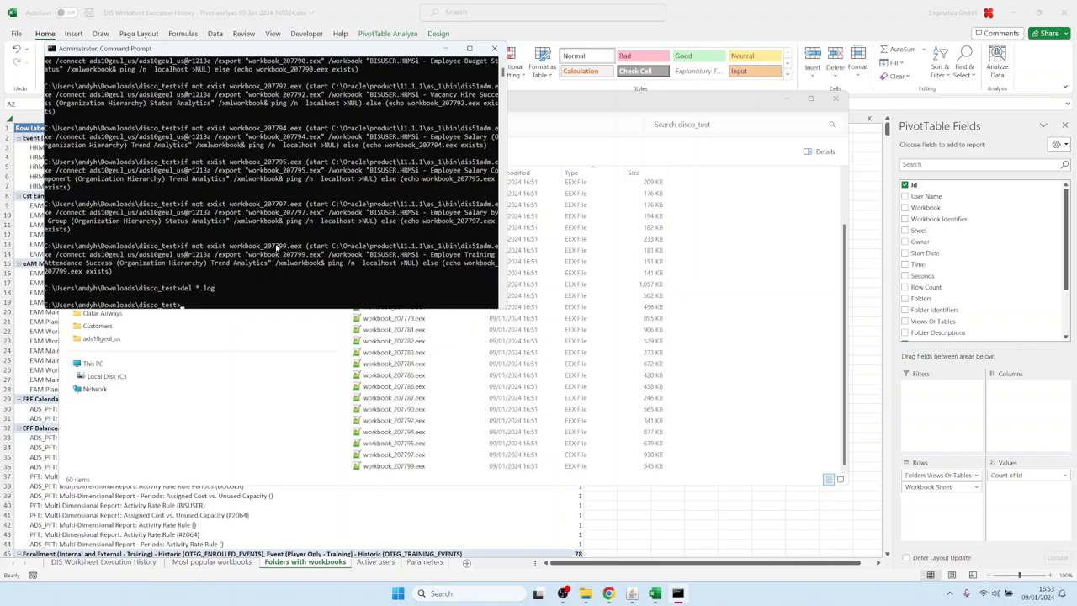
{"action": "left_click", "coordinate": [719, 381]}
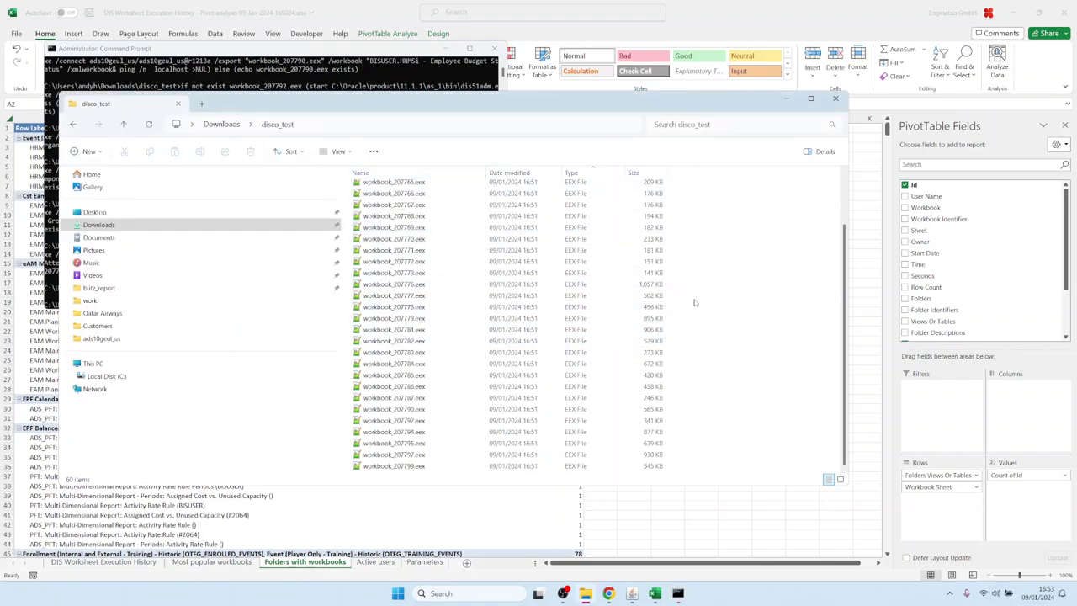
{"action": "key", "text": "ctrl+a"}
{"action": "left_click", "coordinate": [415, 296]}
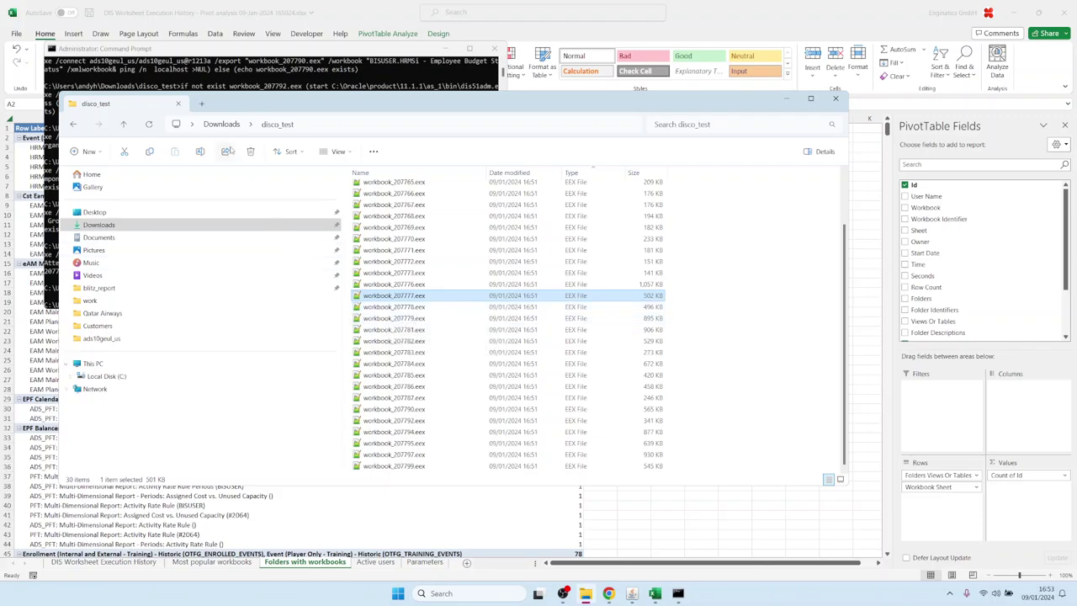
Compress all files of the ads10geul_us folder in Downloads into one zip archive
{"action": "left_click", "coordinate": [221, 124]}
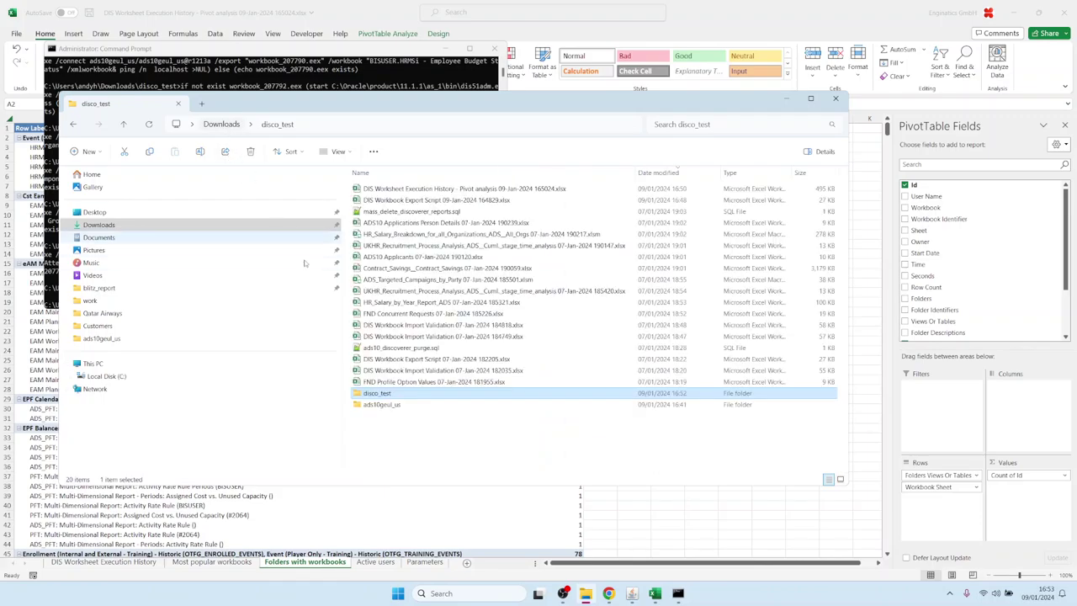
{"action": "double_click", "coordinate": [371, 405]}
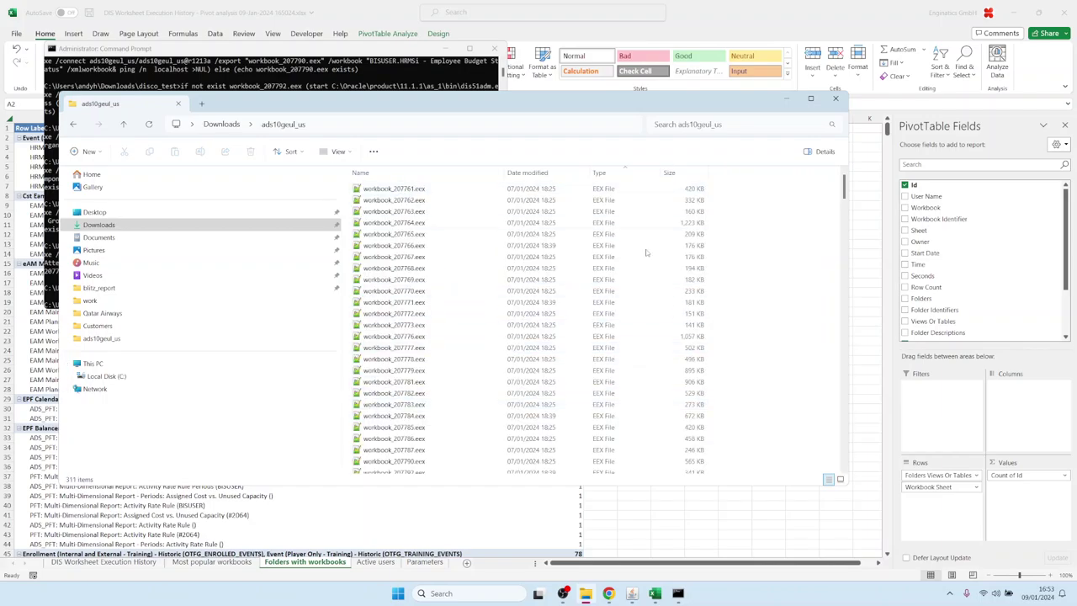
{"action": "key", "text": "ctrl+a"}
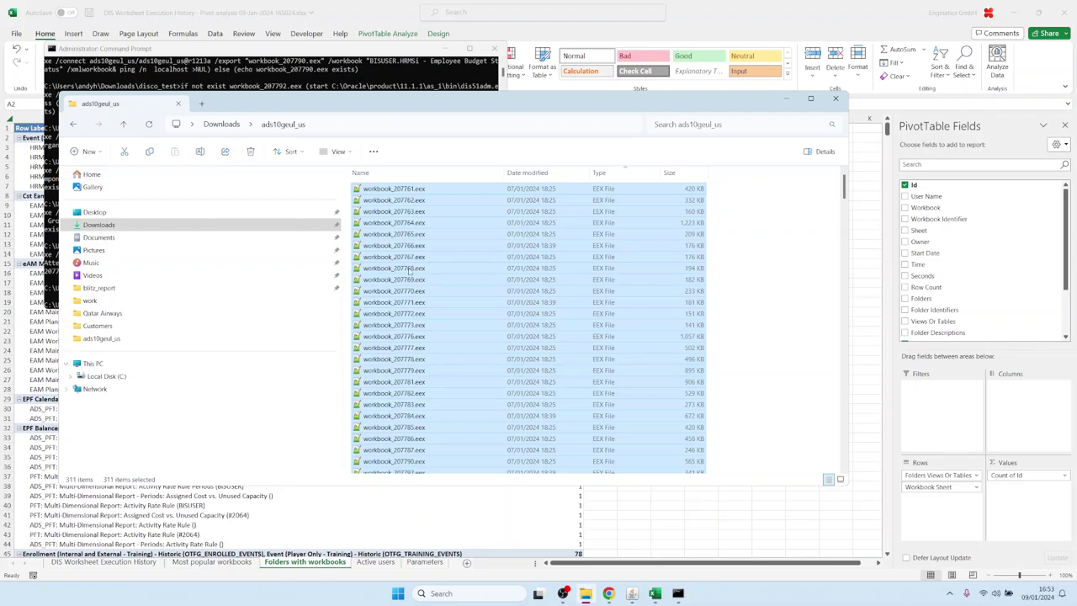
{"action": "right_click", "coordinate": [409, 224]}
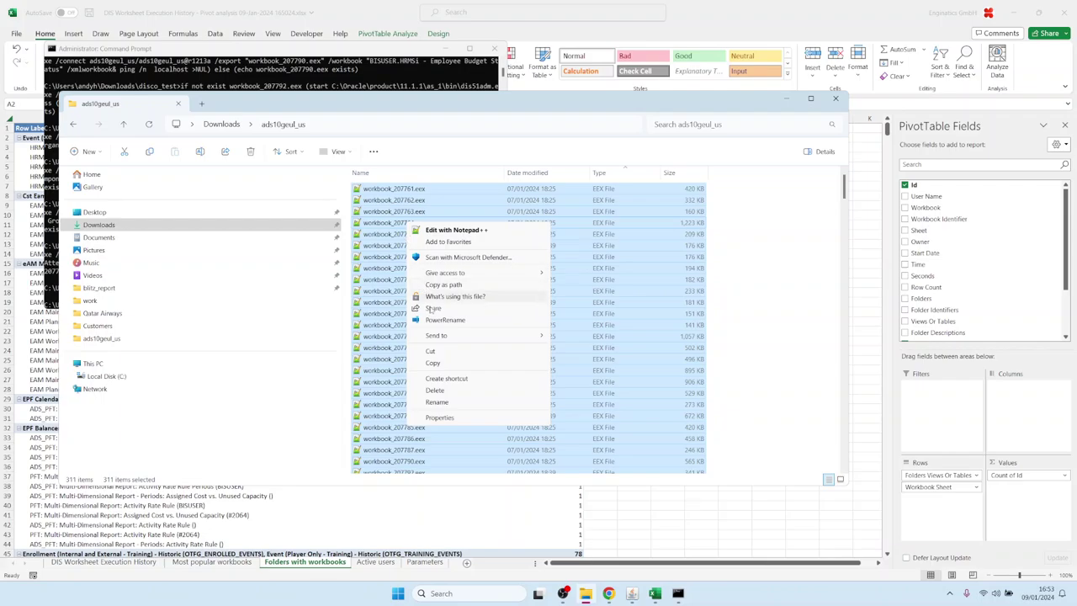
{"action": "mouse_move", "coordinate": [496, 335]}
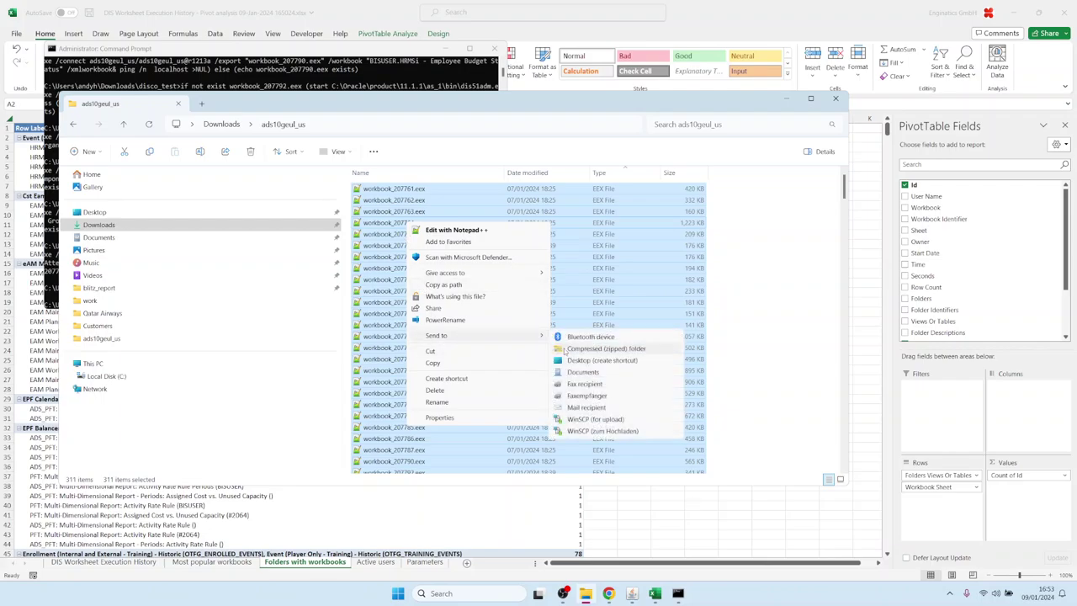
{"action": "left_click", "coordinate": [563, 350]}
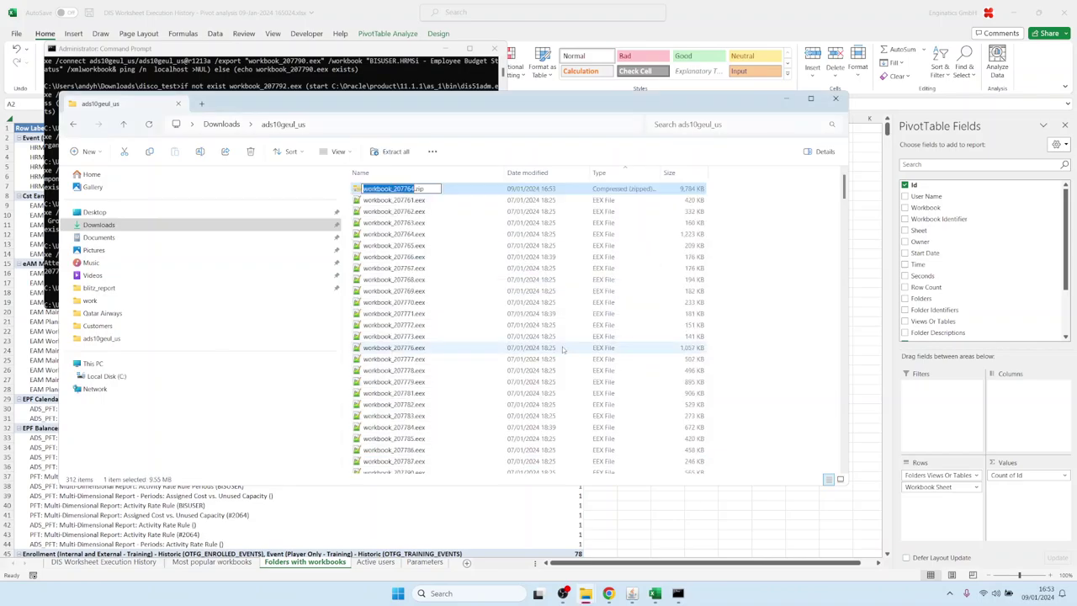
Name the new archive workbooks.zip
{"action": "type", "text": "wo"}
{"action": "type", "text": "rkbooks"}
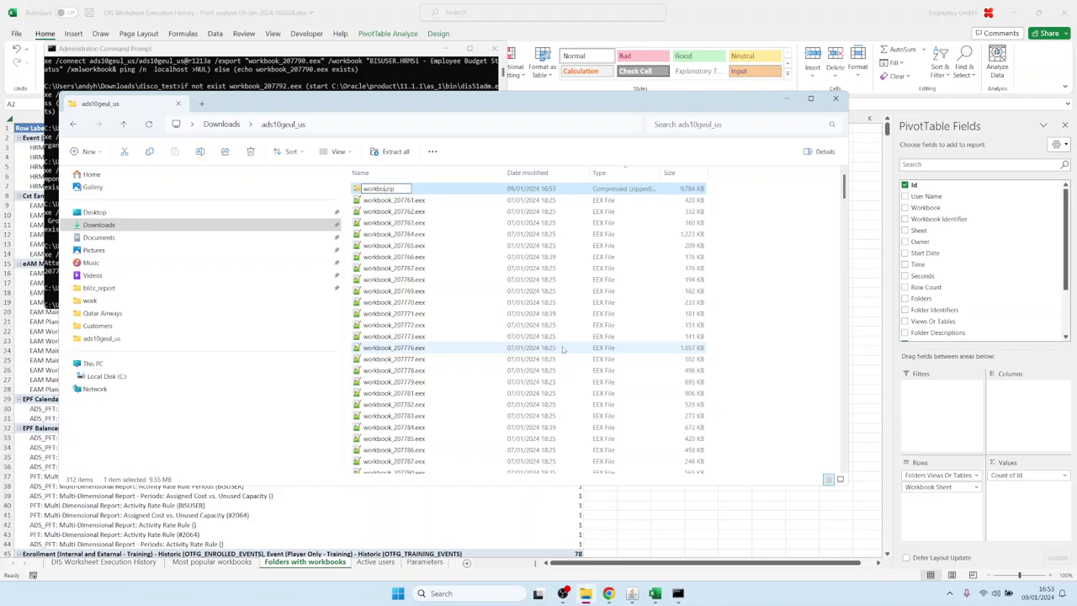
{"action": "key", "text": "Return"}
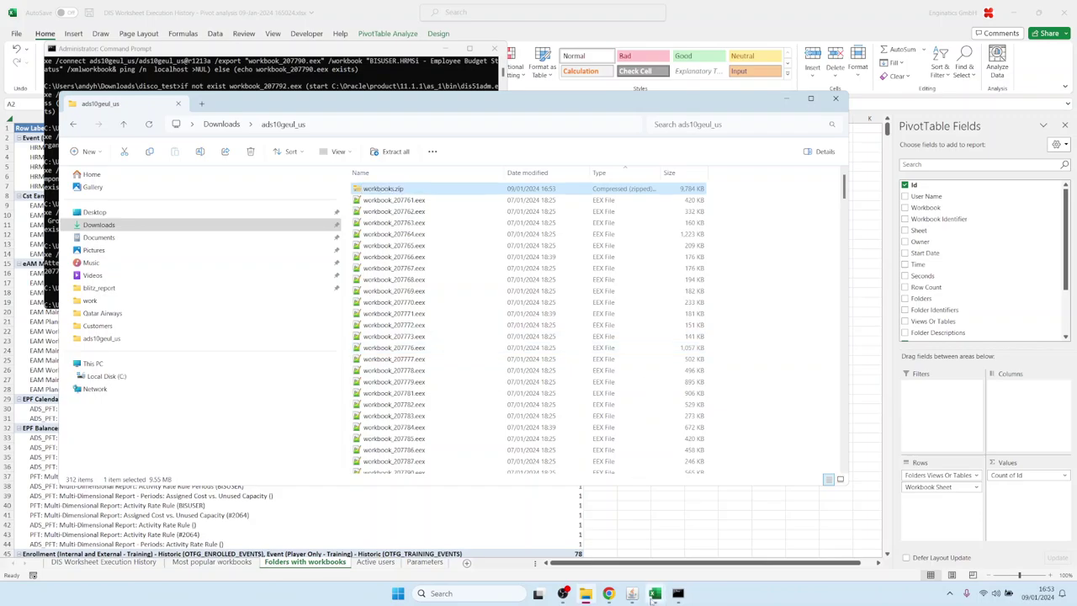
Switch to Oracle Applications and start an XML Upload import from the setup of the DIS Worksheet Execution History report
{"action": "left_click", "coordinate": [639, 594]}
{"action": "left_click", "coordinate": [256, 57]}
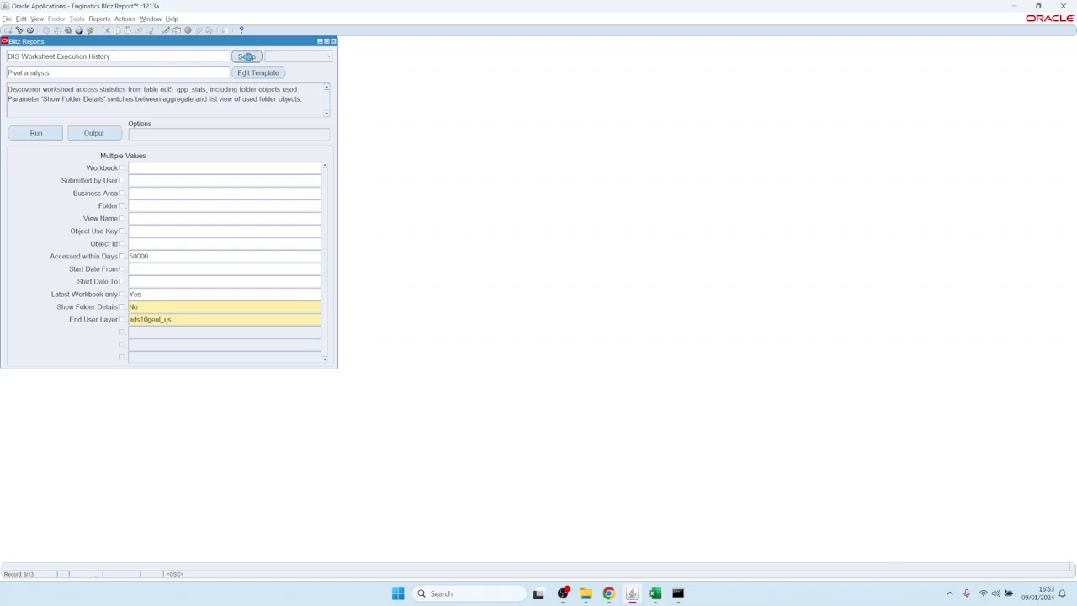
{"action": "left_click", "coordinate": [77, 18]}
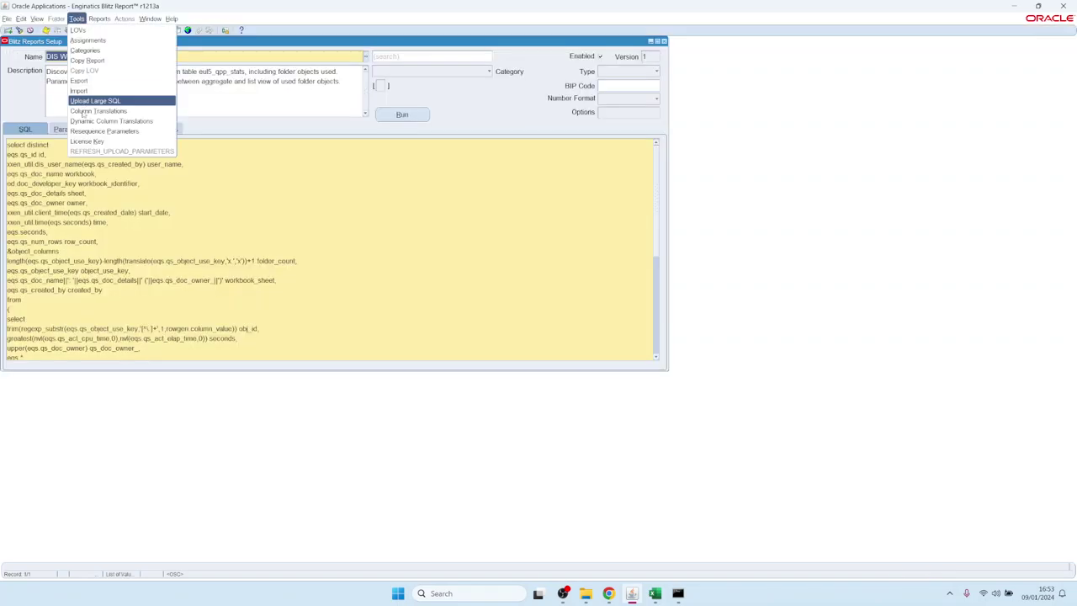
{"action": "left_click", "coordinate": [80, 91]}
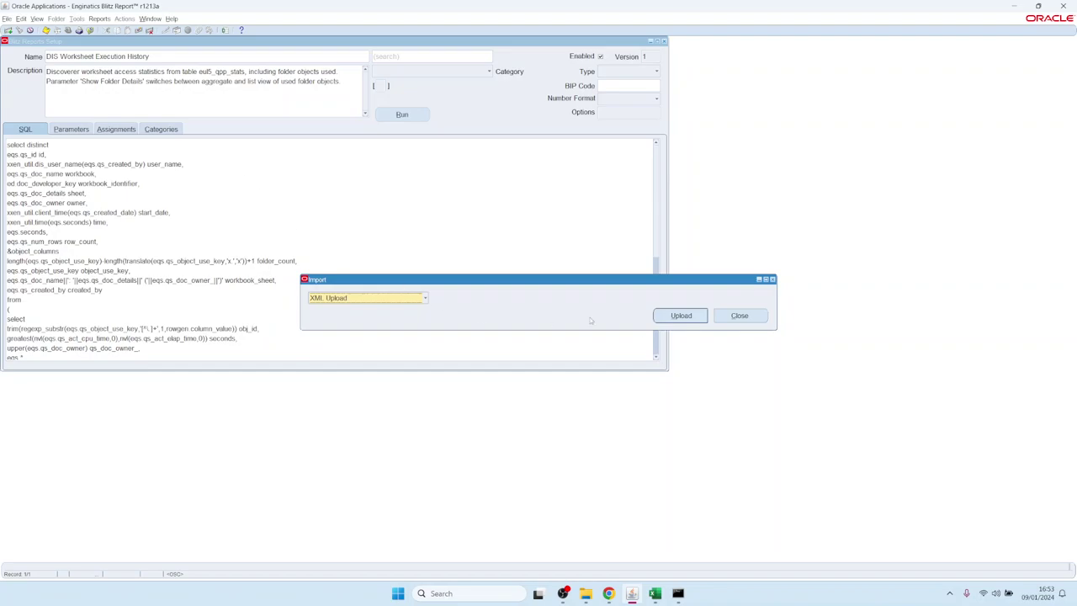
{"action": "left_click", "coordinate": [426, 298]}
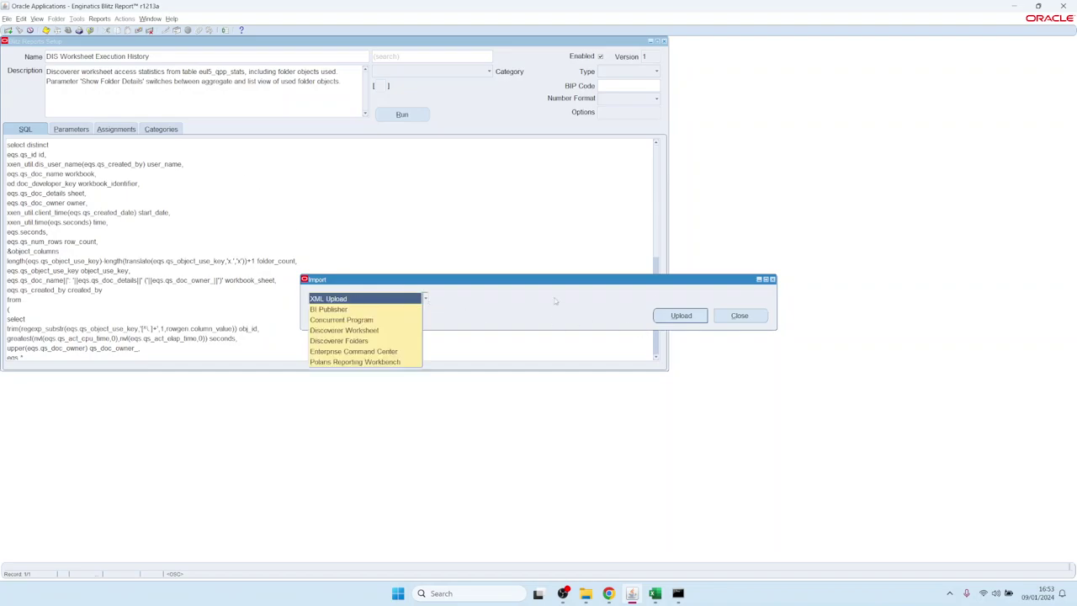
{"action": "left_click", "coordinate": [680, 315]}
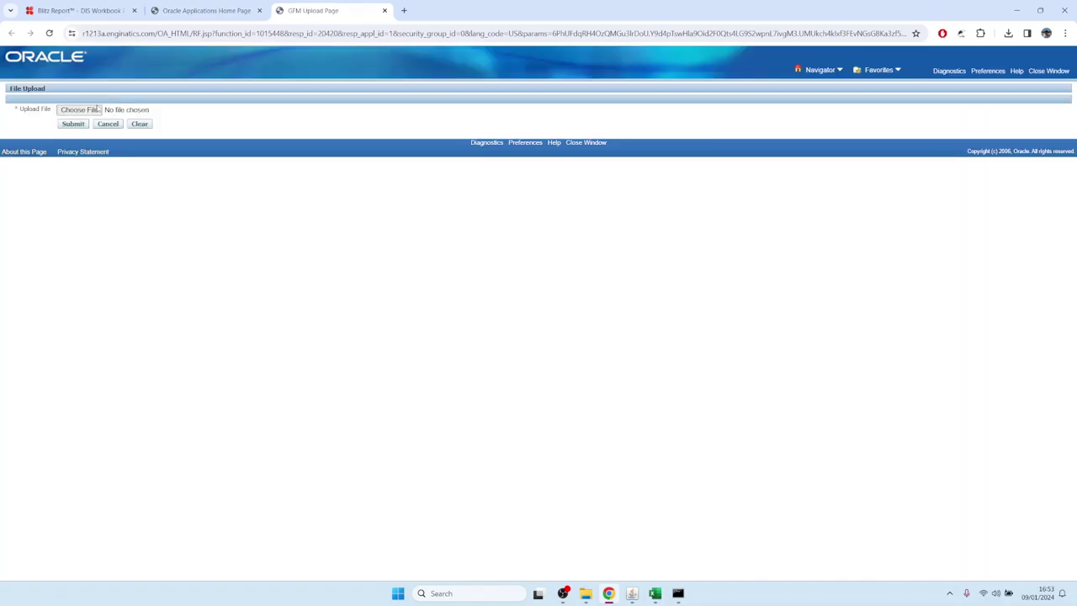
Upload workbooks.zip on the file upload page, close that page, and acknowledge the upload note in Oracle Applications
{"action": "left_click", "coordinate": [98, 110]}
{"action": "left_click", "coordinate": [231, 95]}
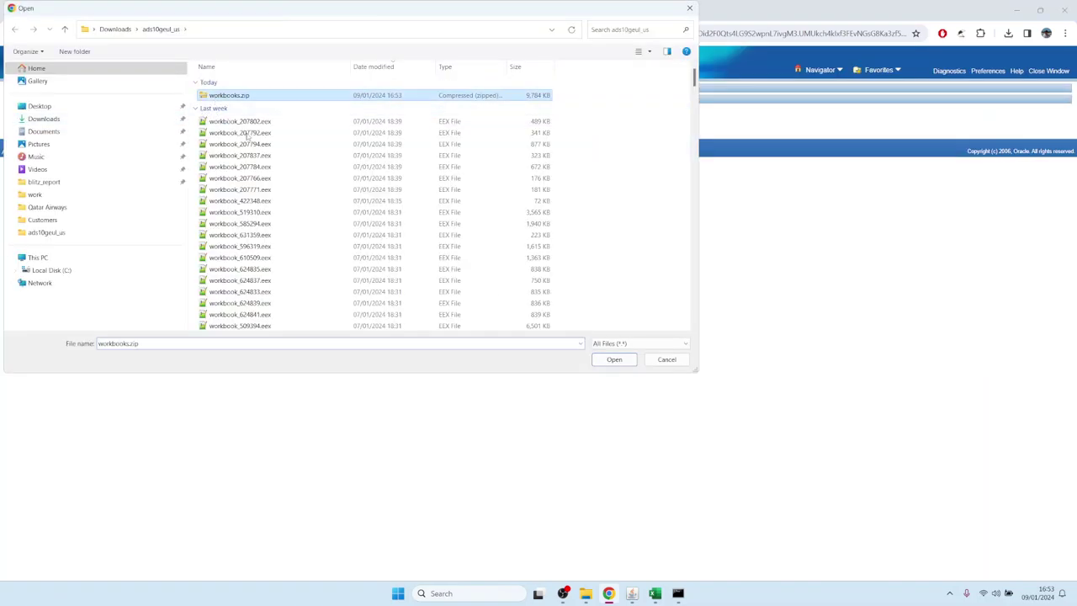
{"action": "left_click", "coordinate": [600, 359]}
{"action": "left_click", "coordinate": [71, 125]}
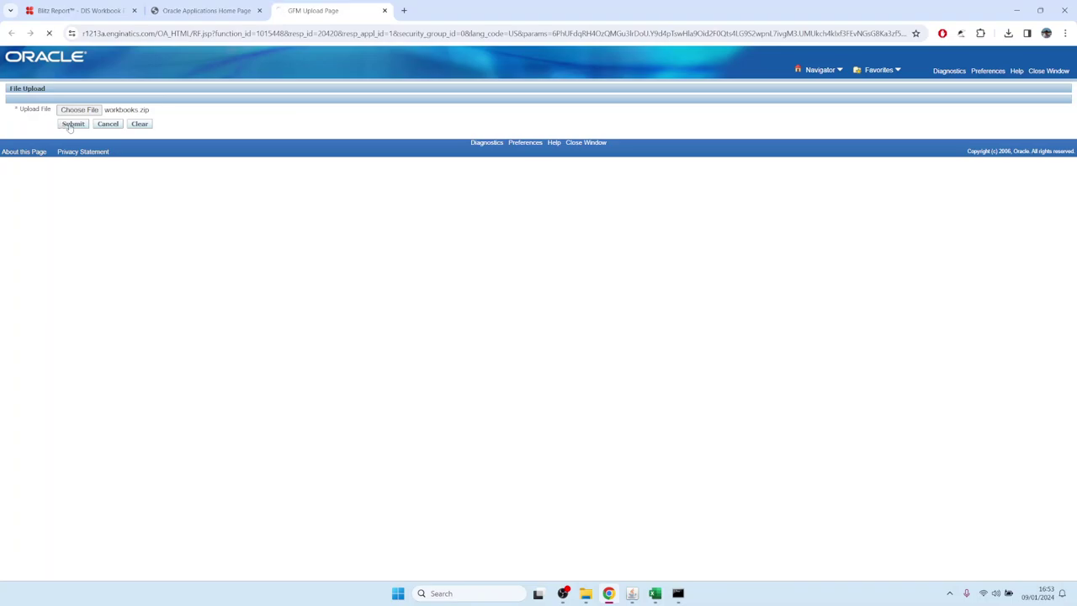
{"action": "left_click", "coordinate": [384, 11]}
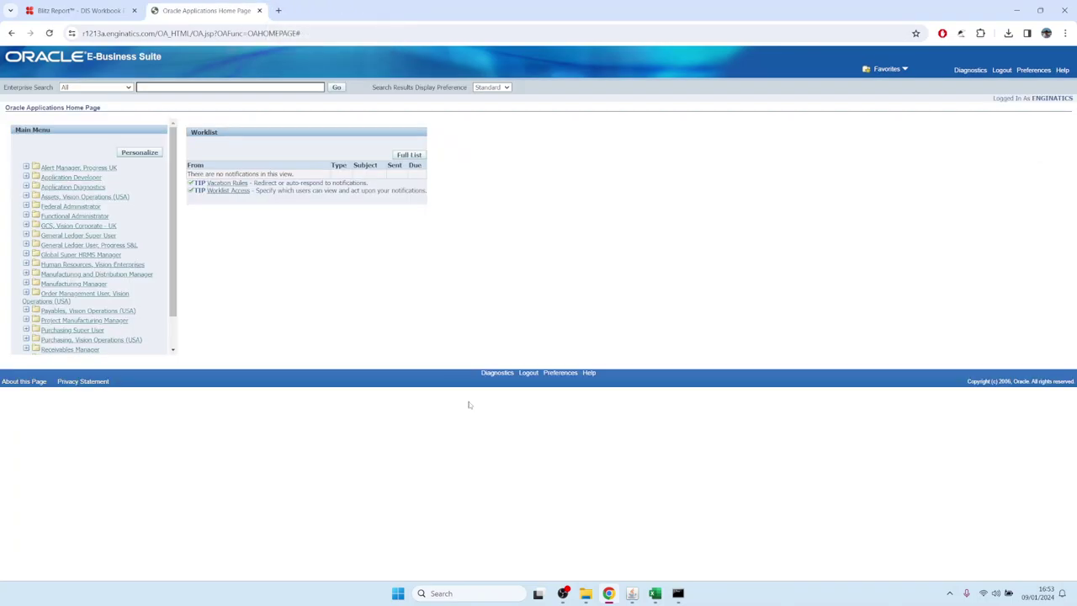
{"action": "left_click", "coordinate": [632, 593]}
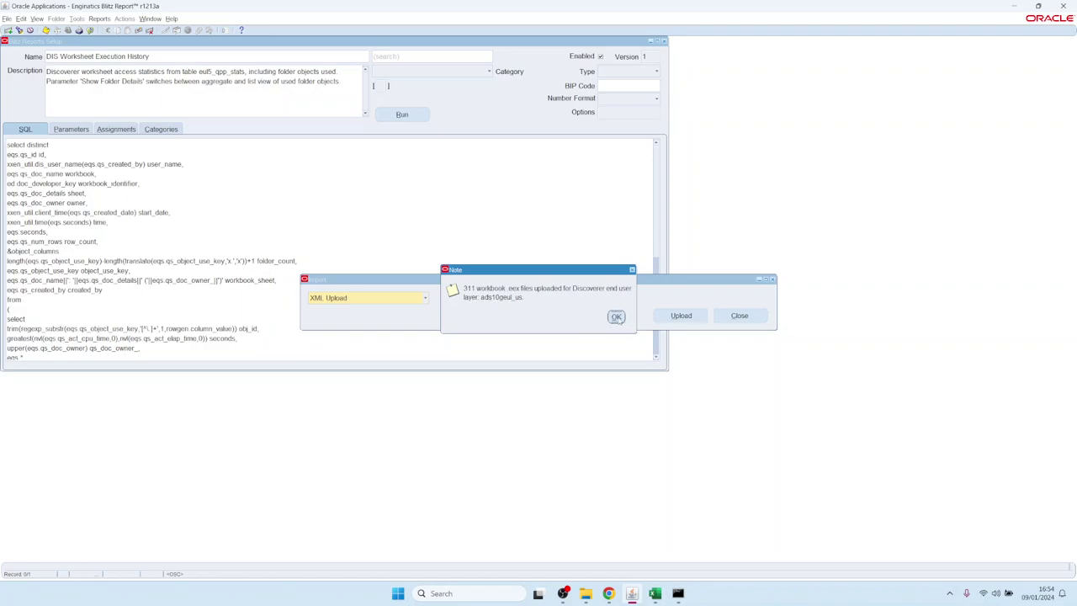
{"action": "left_click", "coordinate": [617, 317]}
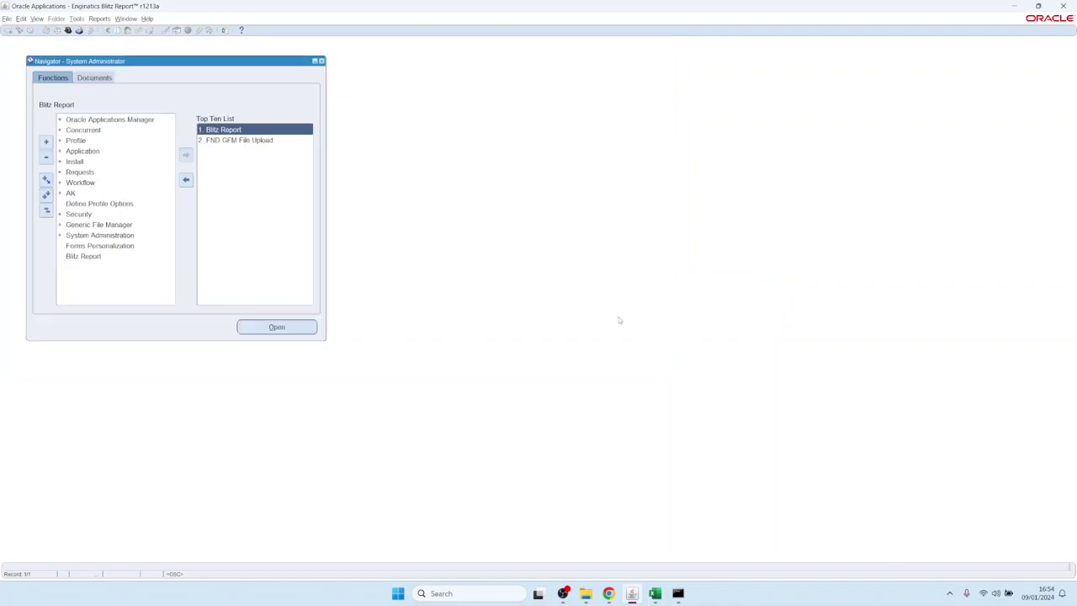
Start a new concurrent request for the Blitz Report Discoverer Import program
{"action": "left_click", "coordinate": [36, 18]}
{"action": "left_click", "coordinate": [44, 141]}
{"action": "left_click", "coordinate": [94, 287]}
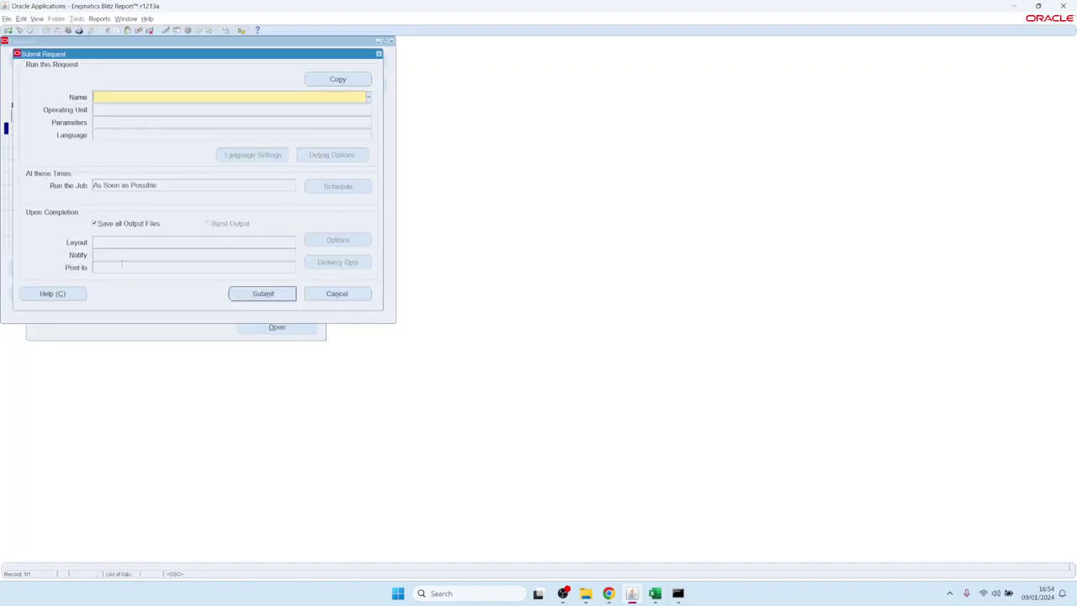
{"action": "type", "text": "Blitz%"}
{"action": "key", "text": "Tab"}
{"action": "key", "text": "Down"}
{"action": "key", "text": "Down"}
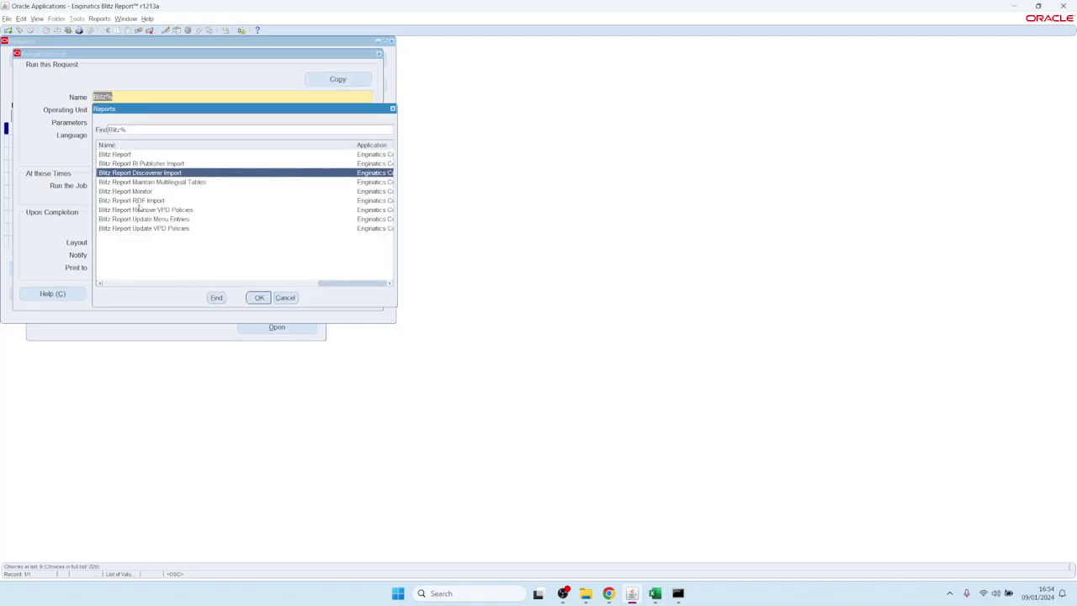
{"action": "key", "text": "Return"}
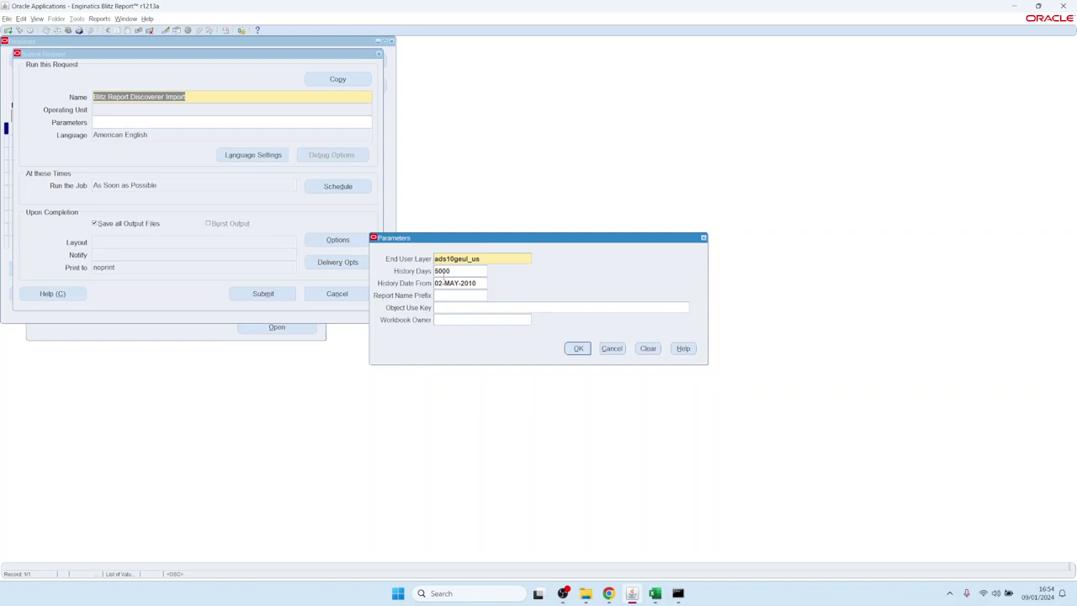
Clear History Days, set History Date From to 01-JAN-2004 and Report Name Prefix to ADS10, and submit the request
{"action": "double_click", "coordinate": [456, 271]}
{"action": "key", "text": "Delete"}
{"action": "type", "text": "1jan04"}
{"action": "key", "text": "Tab"}
{"action": "type", "text": "ADS1"}
{"action": "left_click", "coordinate": [578, 349]}
{"action": "left_click", "coordinate": [266, 294]}
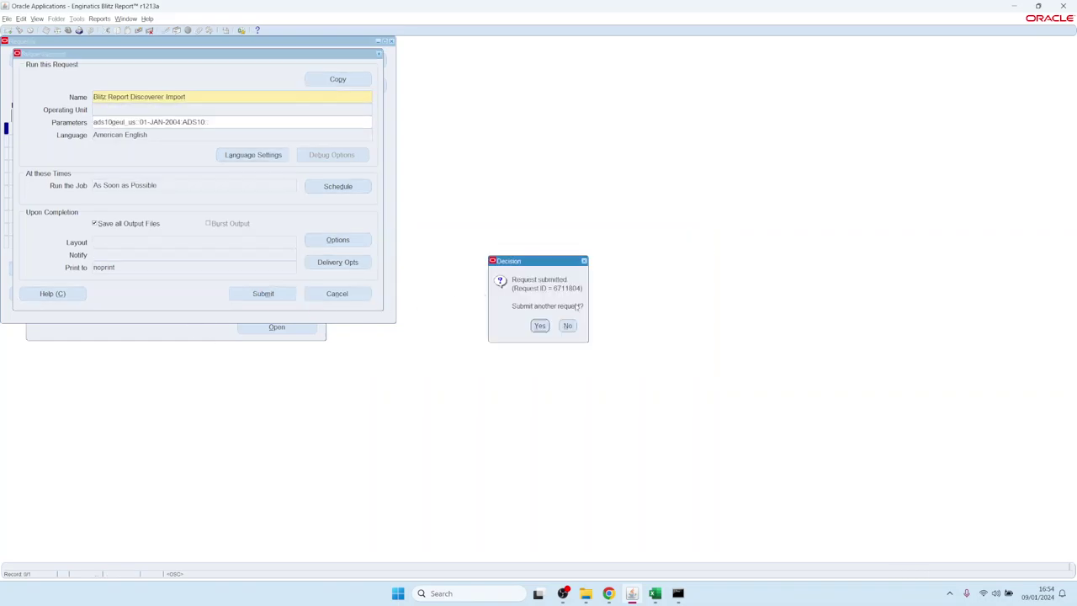
Decline submitting another request, check the status of the Blitz Report Discoverer Import request, and close the requests list
{"action": "left_click", "coordinate": [567, 326]}
{"action": "left_click", "coordinate": [331, 285]}
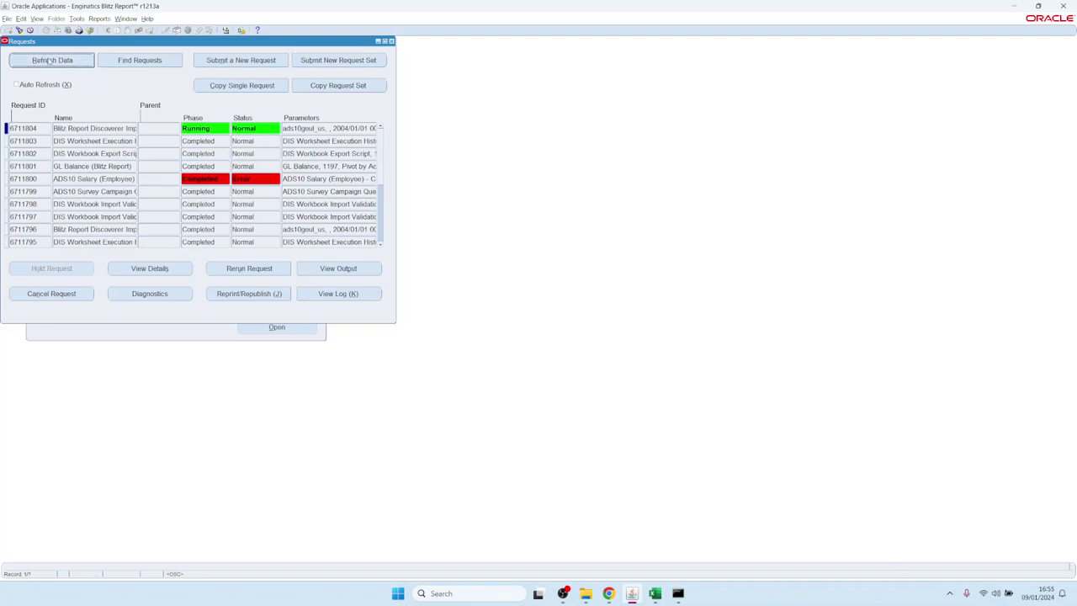
{"action": "left_click", "coordinate": [391, 41]}
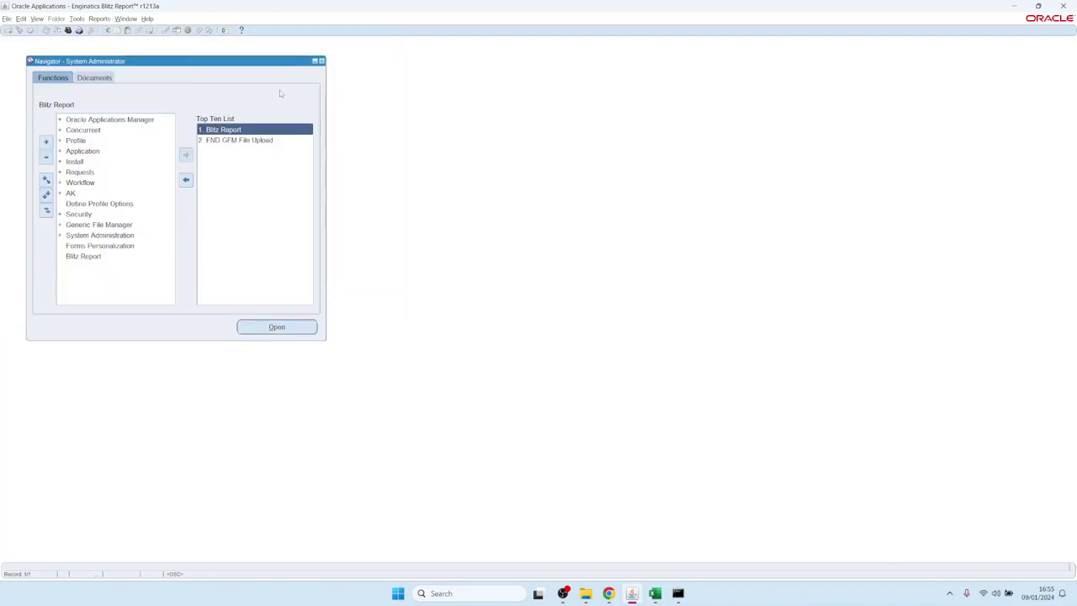
Run the DIS Workbook Import Validation report with Accessed after 01-JAN-2004 and open its output in Excel
{"action": "double_click", "coordinate": [236, 128]}
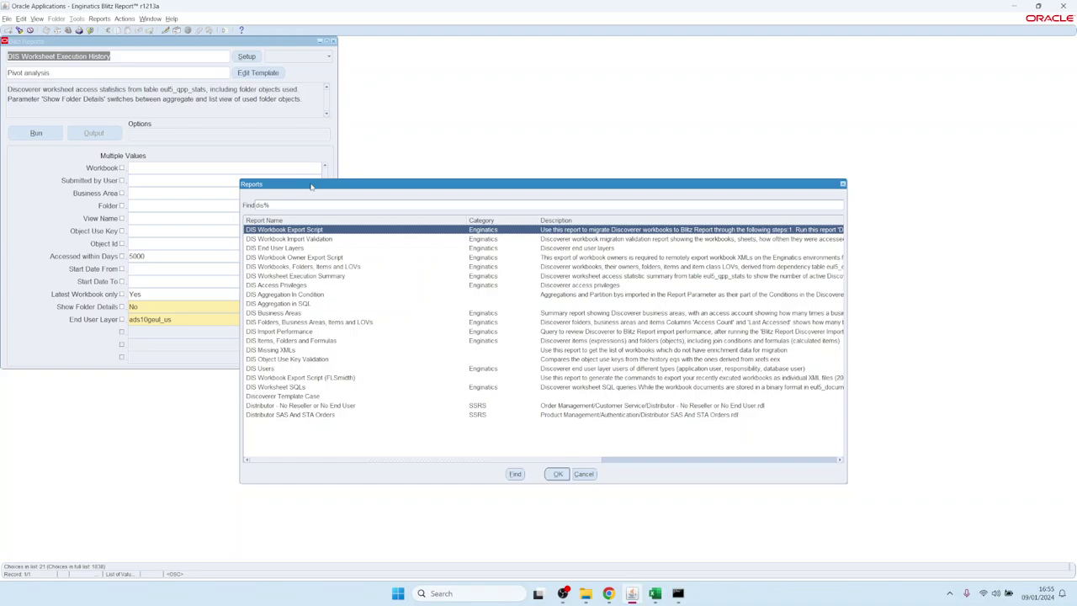
{"action": "key", "text": "Down"}
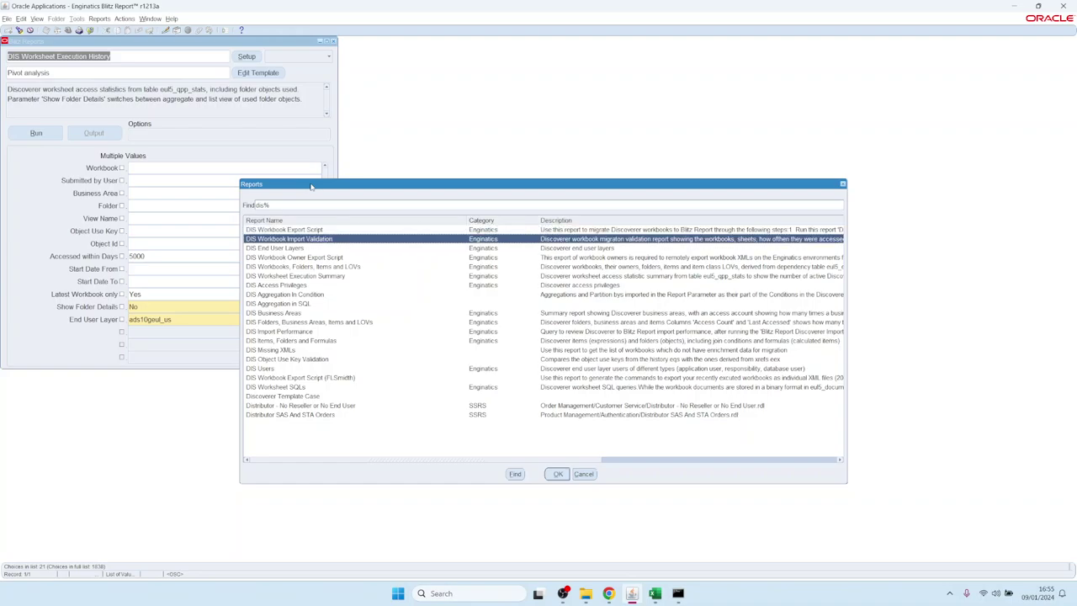
{"action": "double_click", "coordinate": [269, 240]}
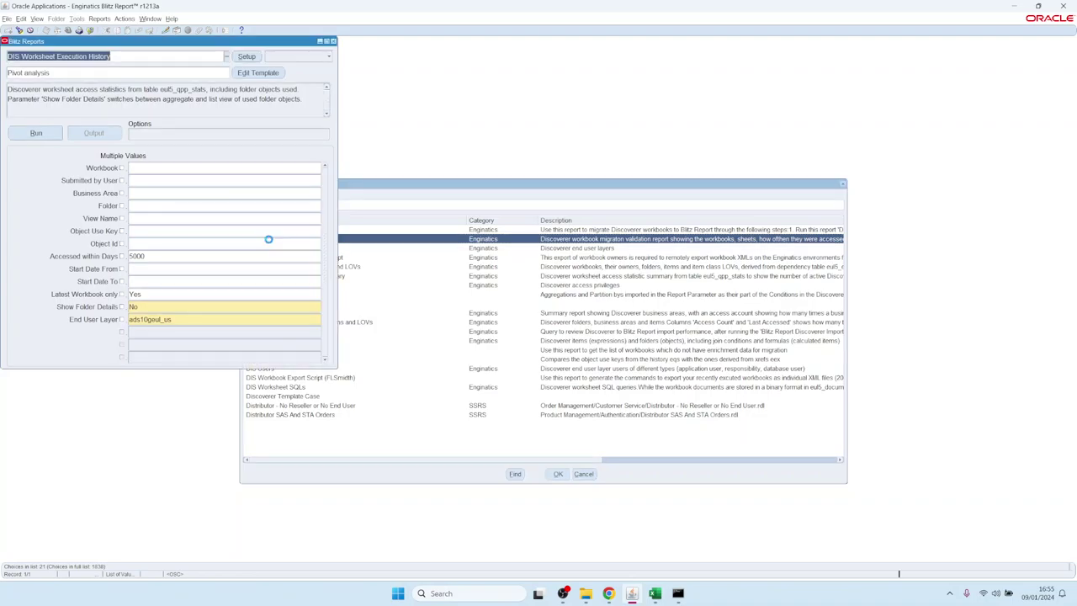
{"action": "left_click", "coordinate": [192, 192]}
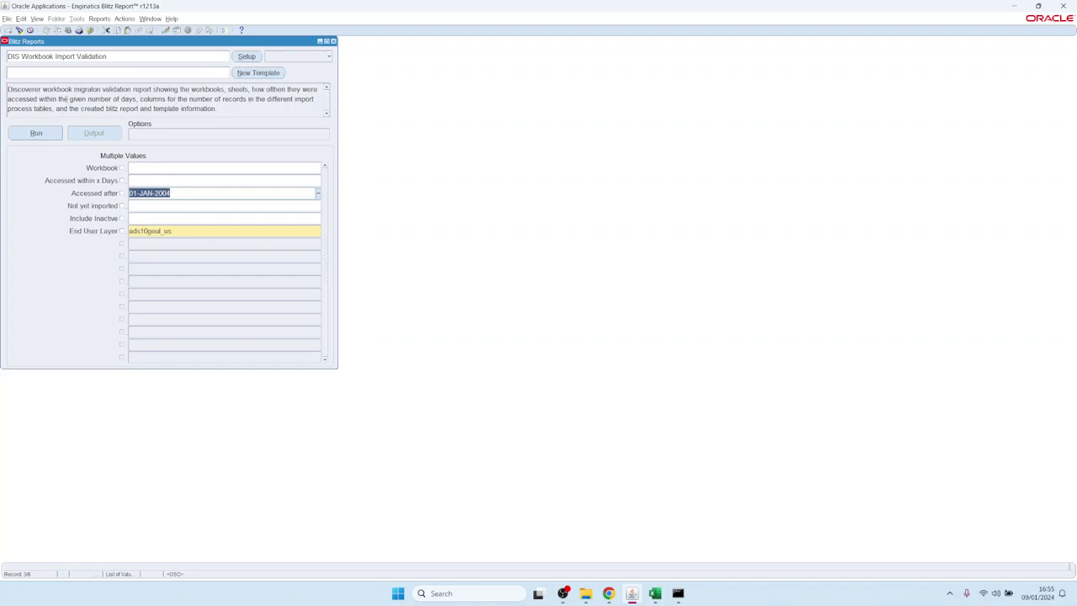
{"action": "left_click", "coordinate": [37, 133]}
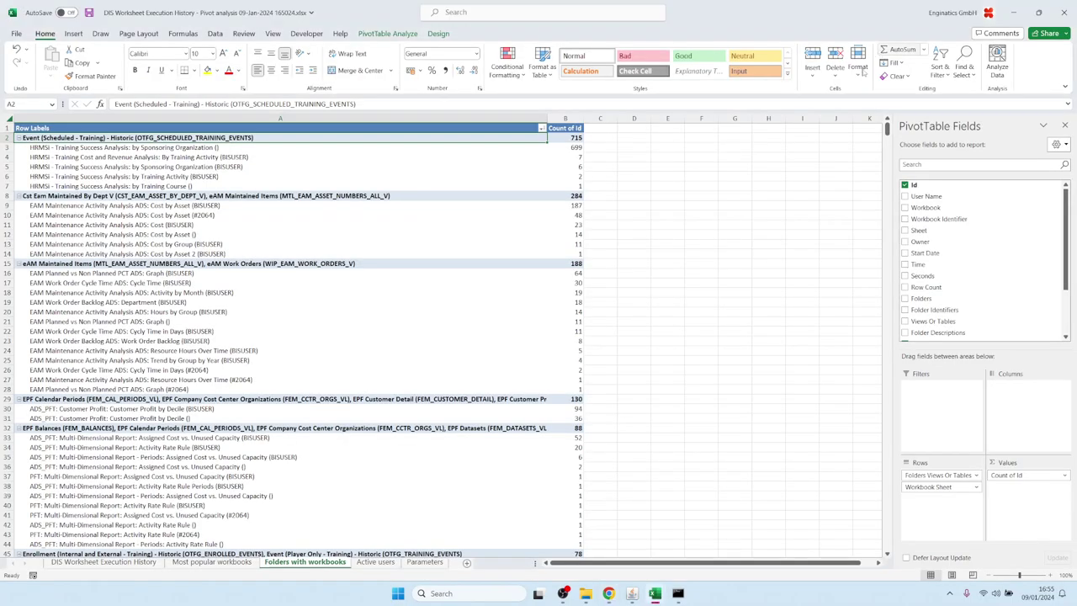
{"action": "left_click", "coordinate": [475, 236]}
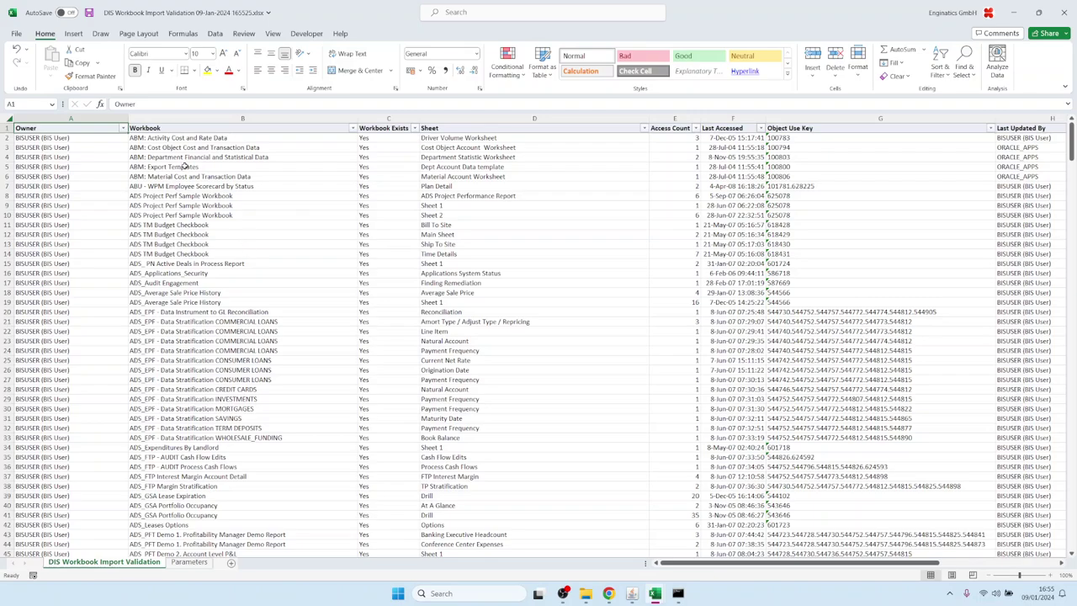
Examine the workbooks and sheets in the validation output, including the ADS_Average Sale Price History sheet's access count and last accessed date
{"action": "left_click_drag", "start_coordinate": [189, 148], "coordinate": [190, 304]}
{"action": "left_click_drag", "start_coordinate": [477, 146], "coordinate": [457, 296]}
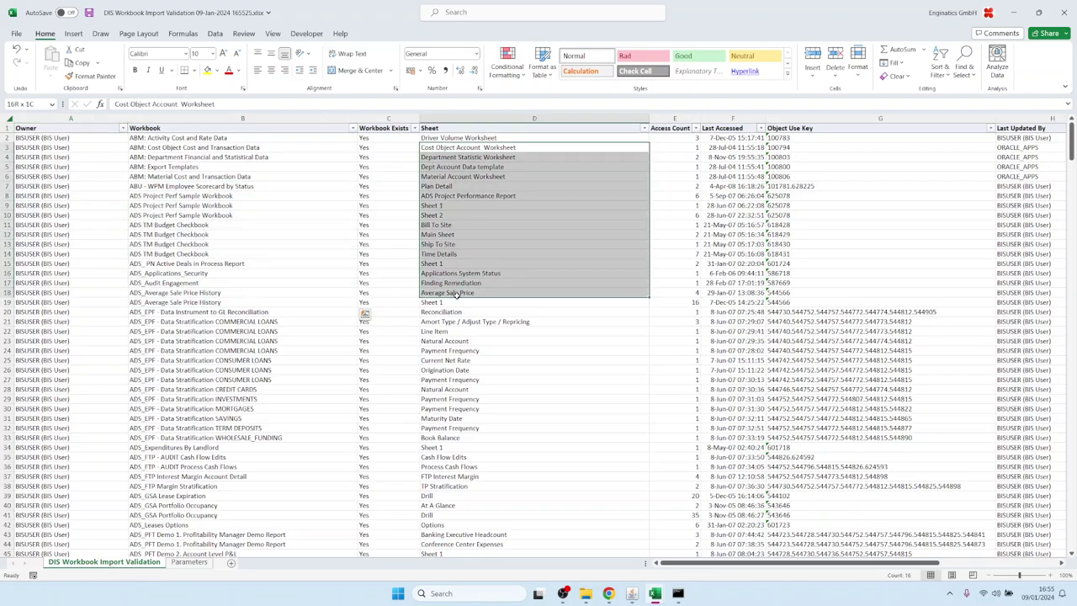
{"action": "left_click", "coordinate": [518, 372]}
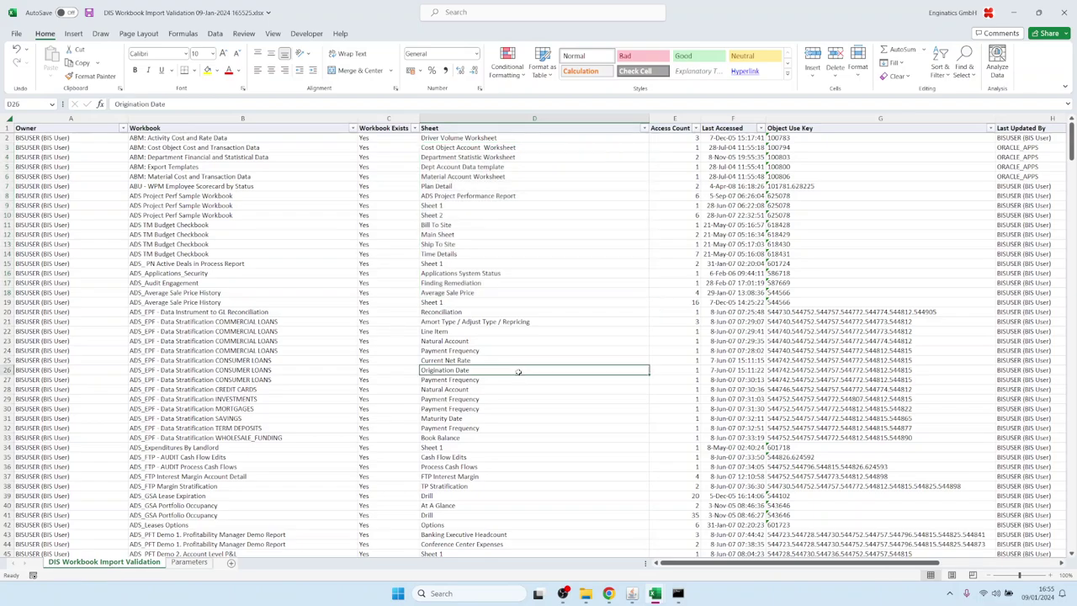
{"action": "left_click", "coordinate": [441, 302]}
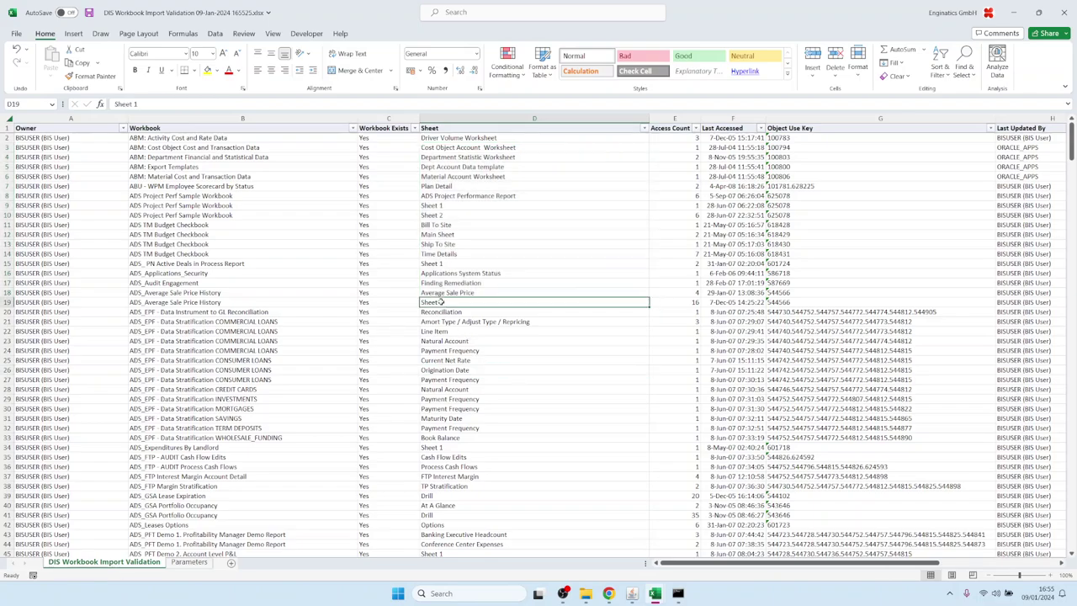
{"action": "left_click", "coordinate": [687, 302]}
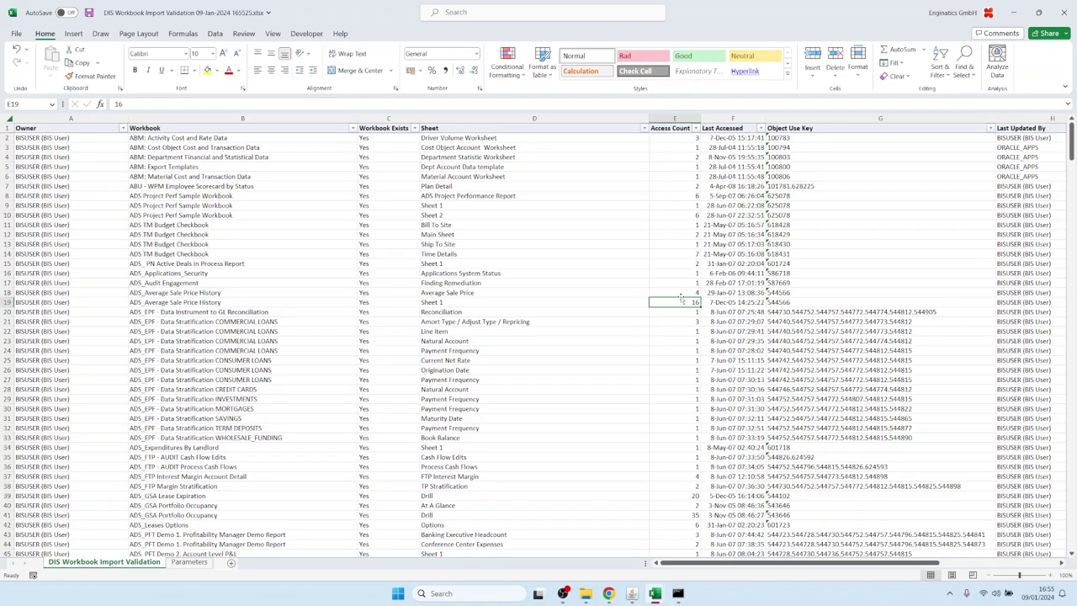
{"action": "left_click", "coordinate": [181, 304]}
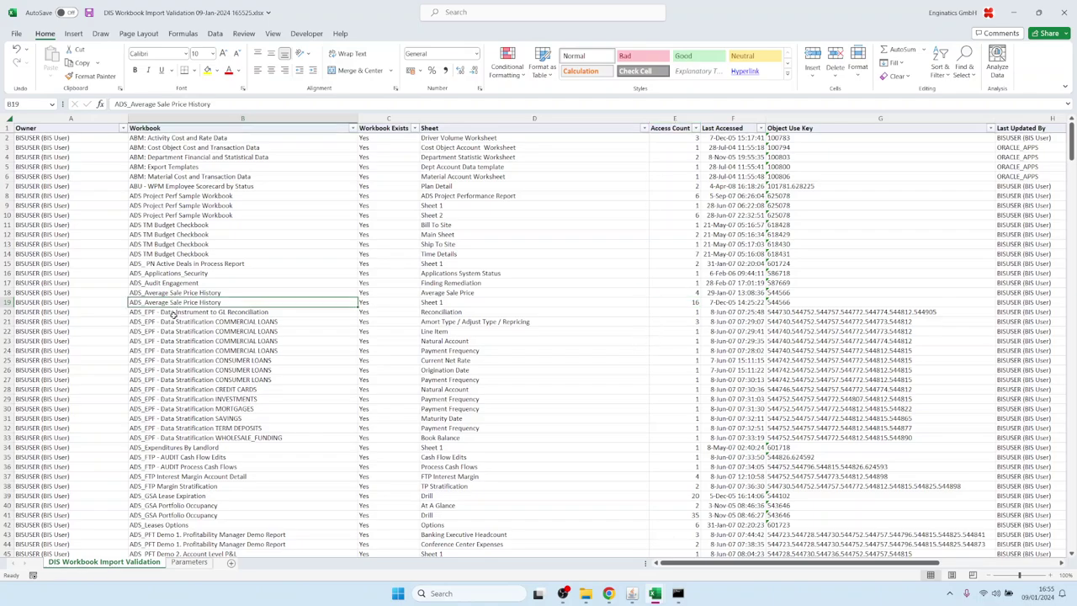
{"action": "left_click", "coordinate": [457, 302]}
{"action": "left_click", "coordinate": [685, 303]}
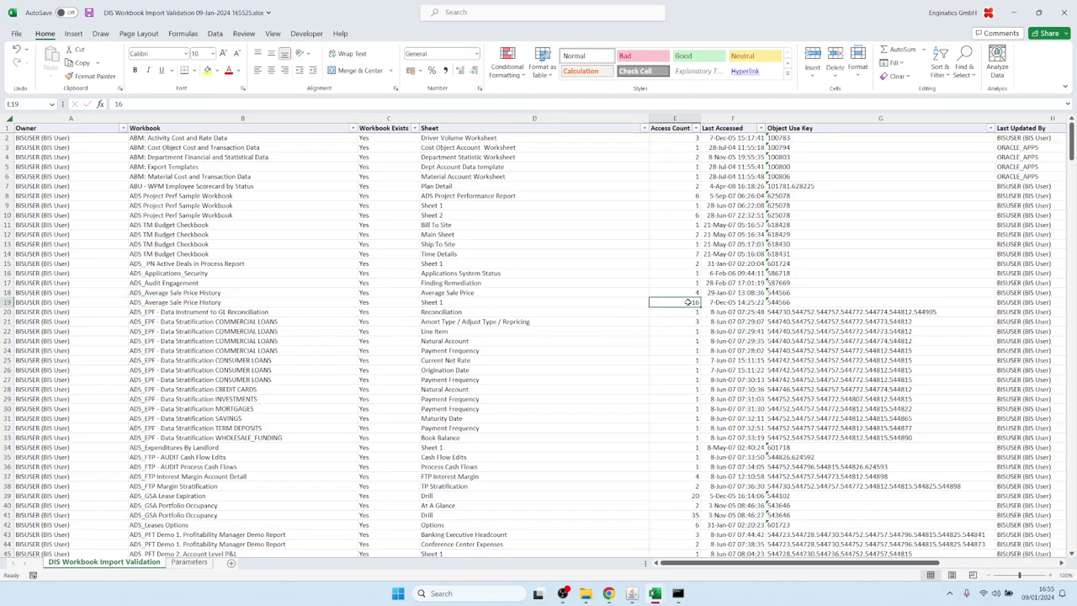
{"action": "left_click", "coordinate": [715, 303]}
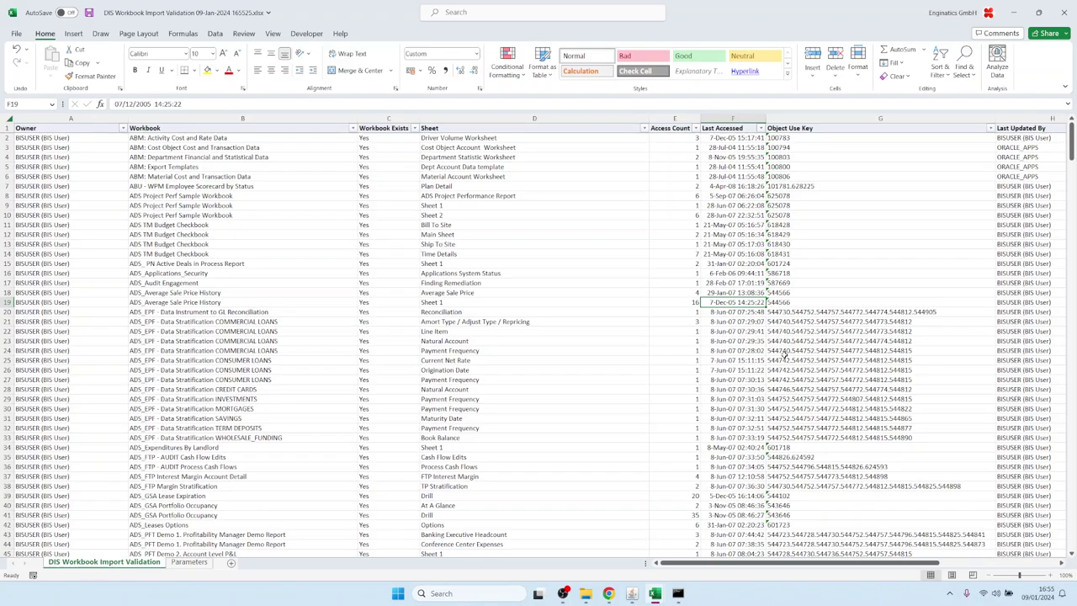
Inspect the Eex Uploaded column and its filter values without applying a filter
{"action": "key", "text": "Right"}
{"action": "key", "text": "Right"}
{"action": "key", "text": "Right"}
{"action": "key", "text": "Right"}
{"action": "key", "text": "Right"}
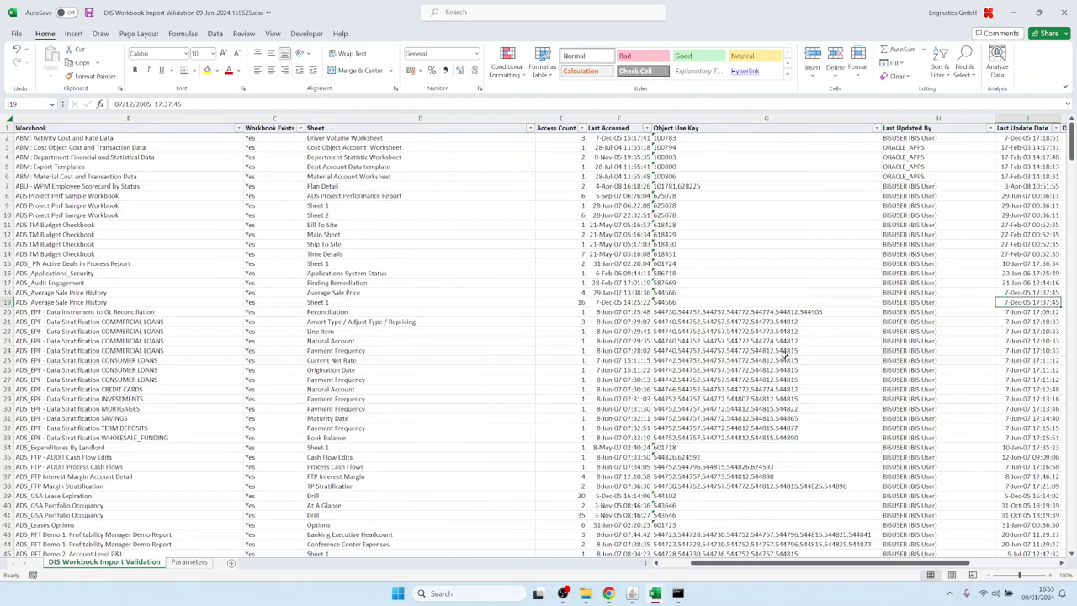
{"action": "key", "text": "Right"}
{"action": "key", "text": "Right"}
{"action": "key", "text": "Right"}
{"action": "key", "text": "Right"}
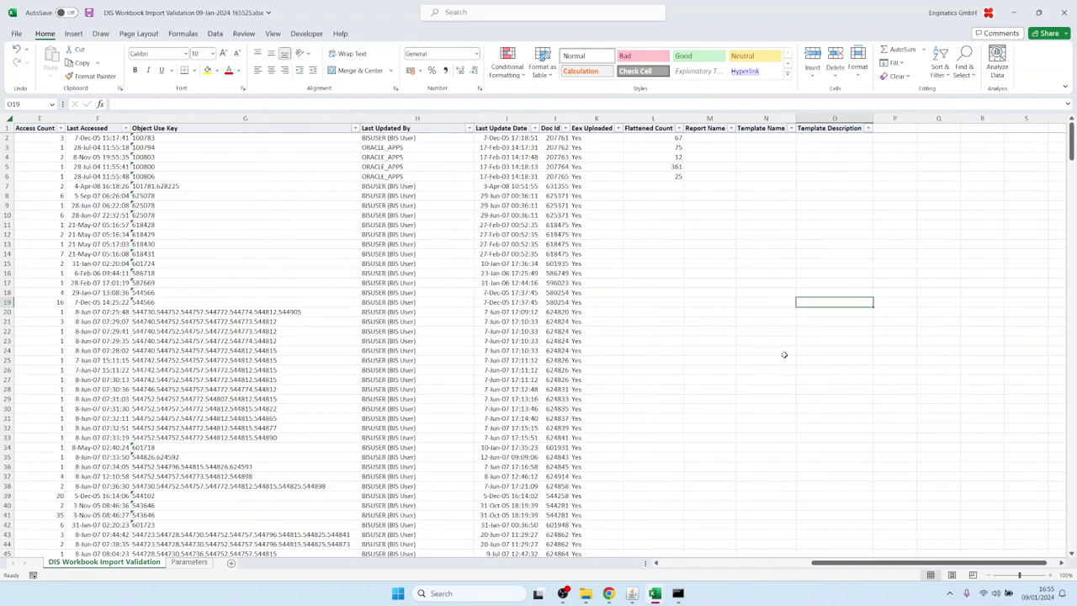
{"action": "left_click", "coordinate": [596, 117]}
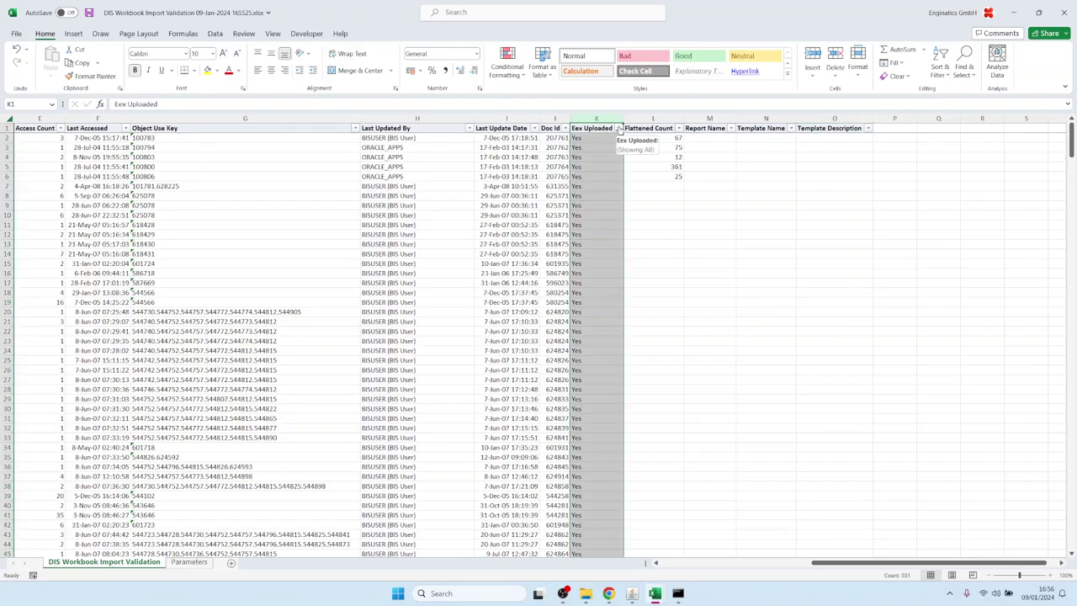
{"action": "left_click", "coordinate": [619, 128]}
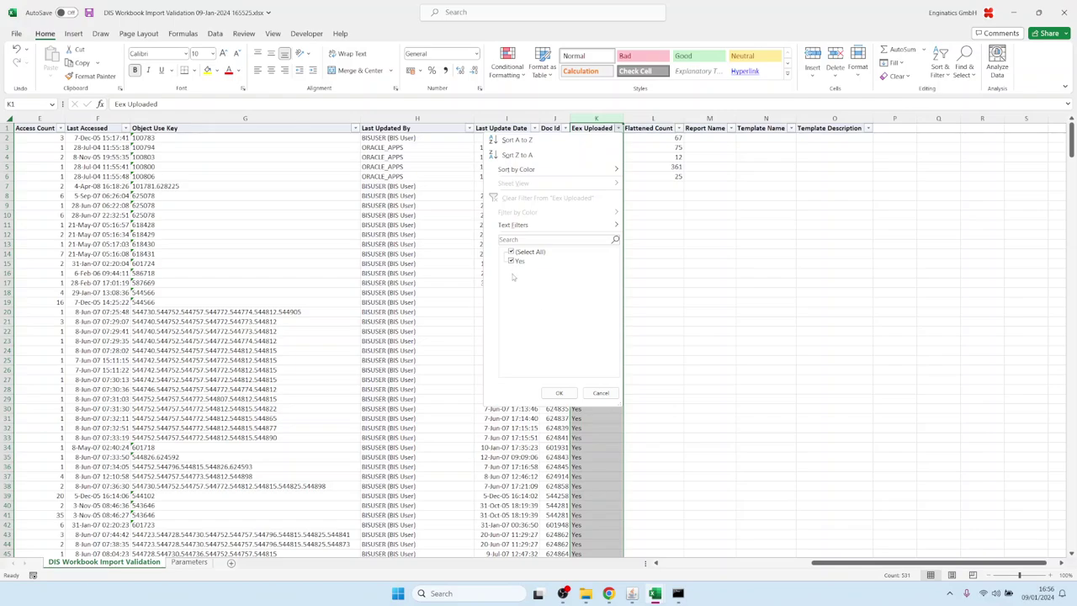
{"action": "left_click", "coordinate": [601, 393]}
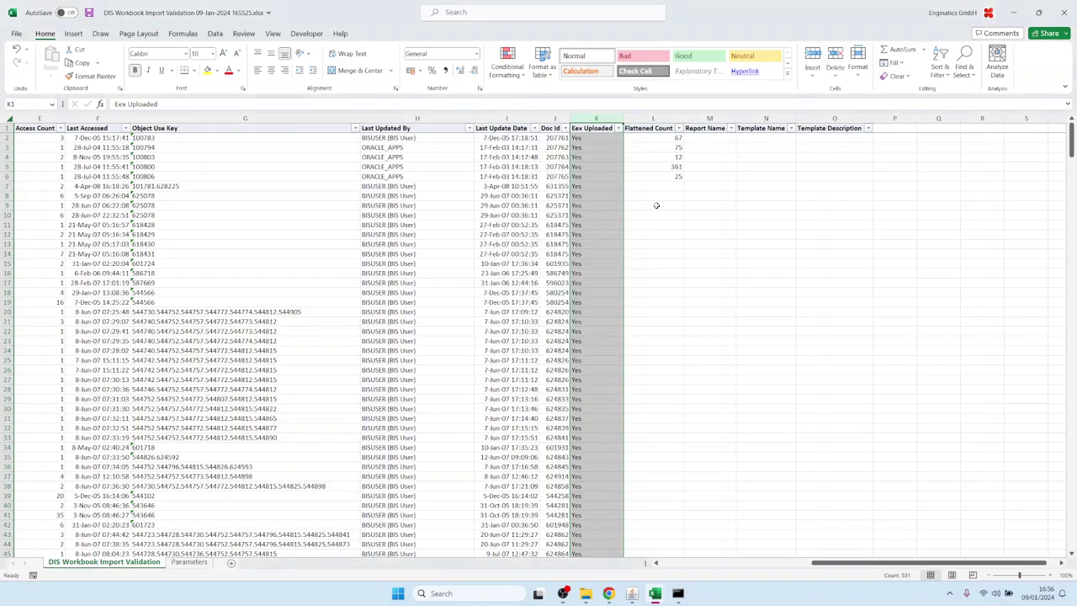
Examine the Flattened Count column for filled and empty values across the worksheet rows
{"action": "left_click", "coordinate": [656, 205]}
{"action": "left_click_drag", "start_coordinate": [667, 149], "coordinate": [666, 168]}
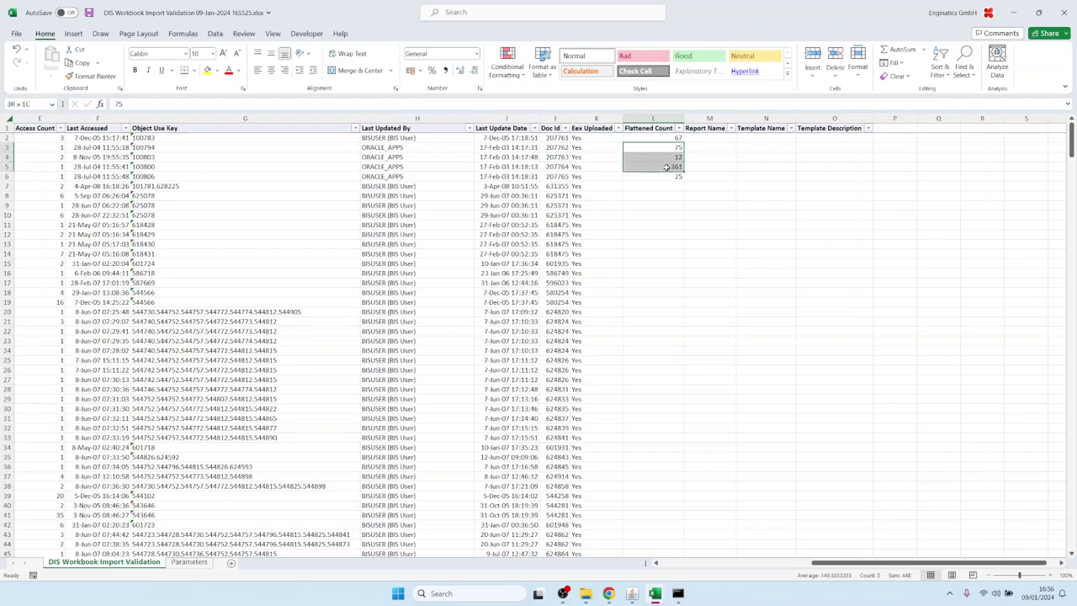
{"action": "scroll", "coordinate": [688, 358], "scroll_direction": "down", "scroll_amount": 20}
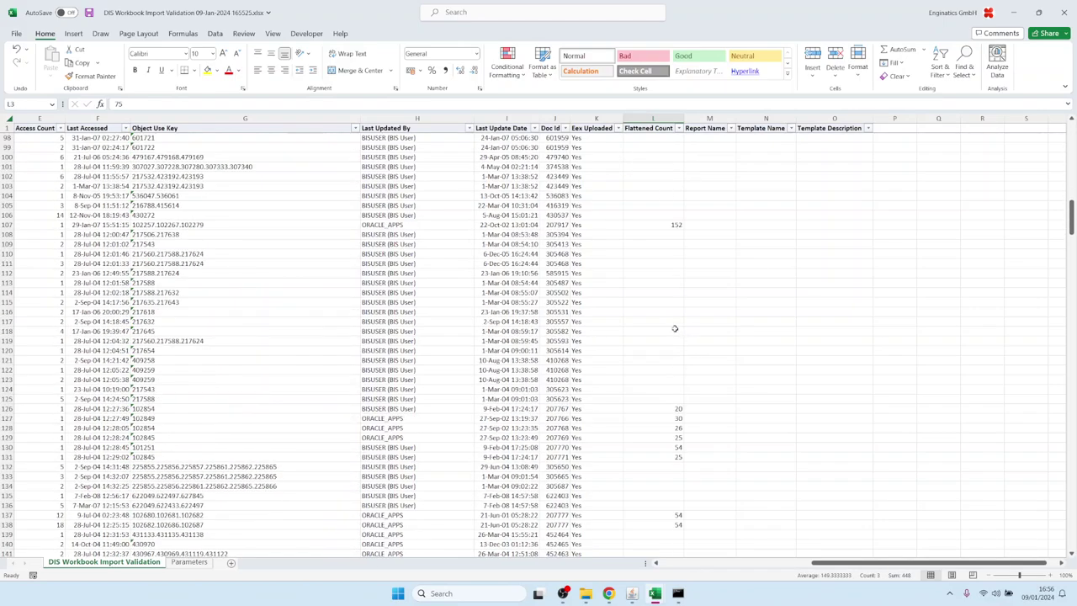
{"action": "scroll", "coordinate": [665, 328], "scroll_direction": "down", "scroll_amount": 3}
{"action": "scroll", "coordinate": [663, 177], "scroll_direction": "down", "scroll_amount": 3}
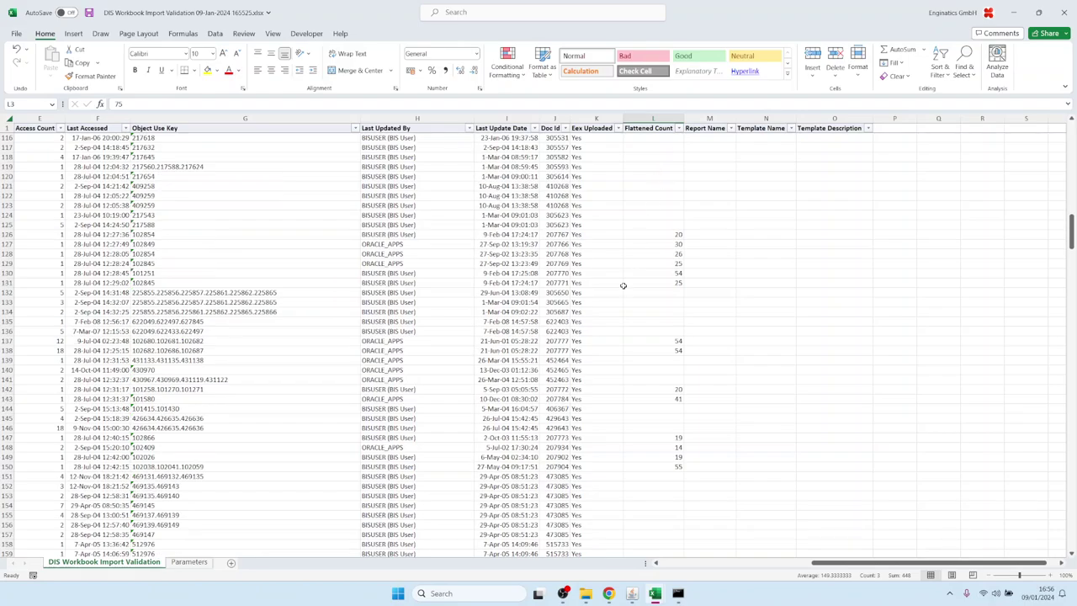
{"action": "mouse_move", "coordinate": [659, 244]}
{"action": "left_mouse_down"}
{"action": "mouse_move", "coordinate": [659, 284]}
{"action": "mouse_move", "coordinate": [659, 263]}
{"action": "left_mouse_up"}
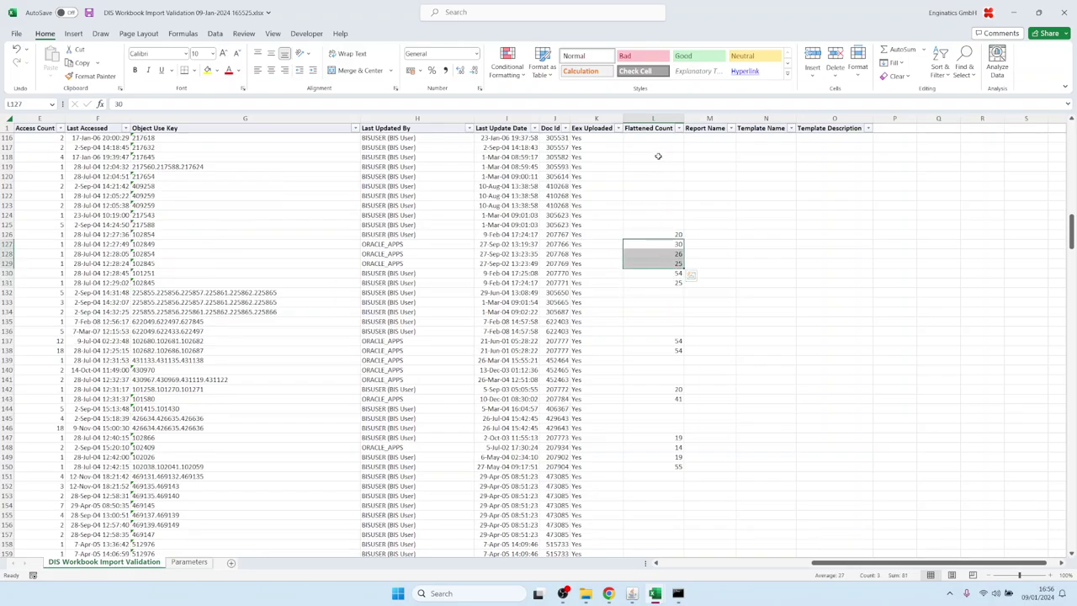
{"action": "left_click_drag", "start_coordinate": [657, 140], "coordinate": [654, 217]}
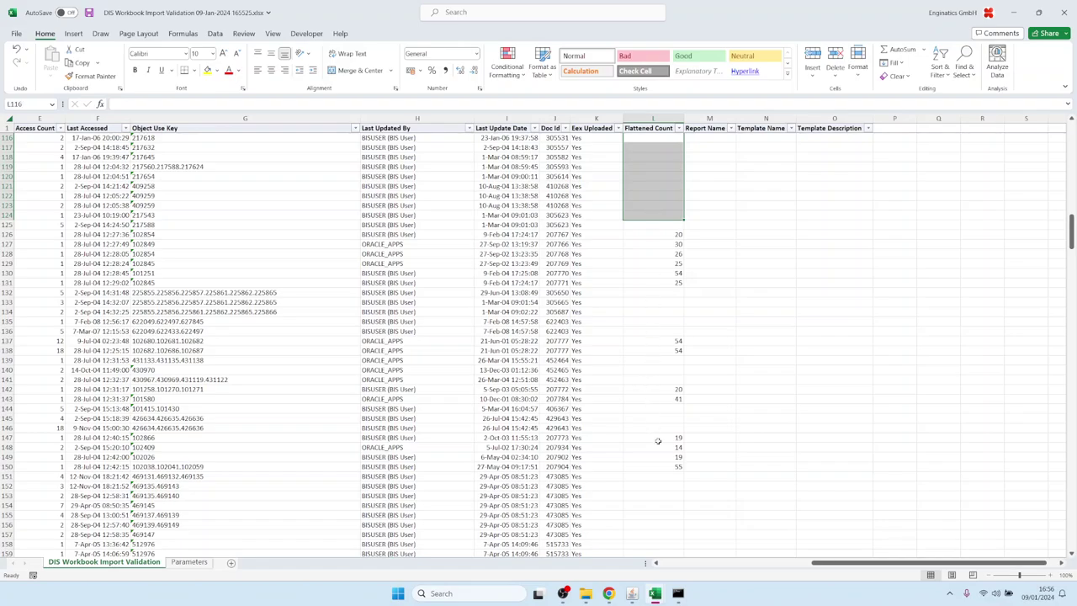
{"action": "left_click_drag", "start_coordinate": [656, 495], "coordinate": [658, 544]}
{"action": "scroll", "coordinate": [678, 440], "scroll_direction": "down", "scroll_amount": 10}
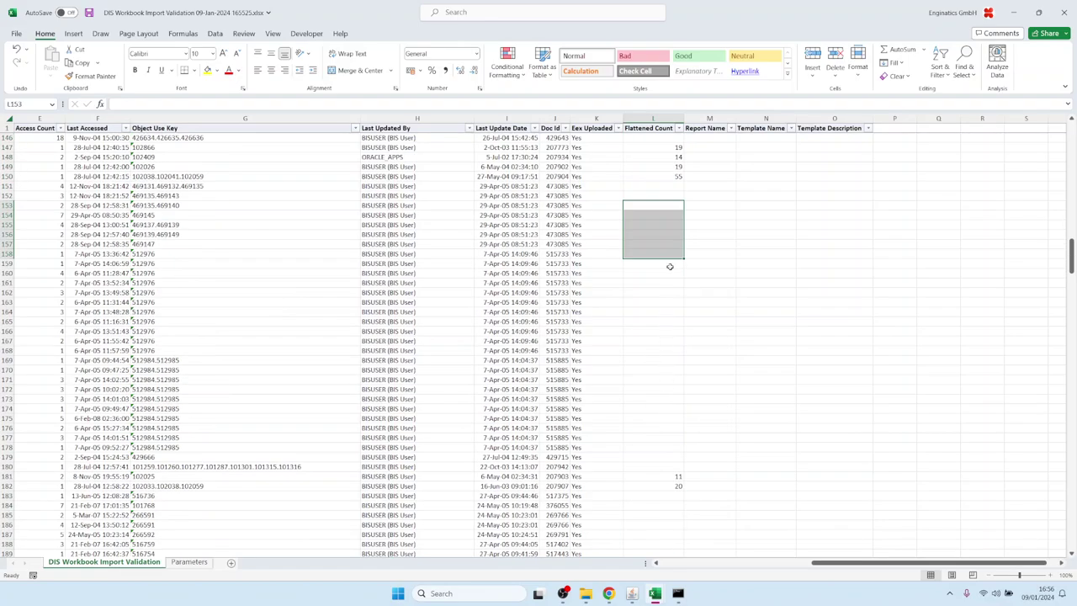
{"action": "left_click_drag", "start_coordinate": [669, 267], "coordinate": [658, 441]}
Switch to Oracle Applications, rerun the DIS Workbook Import Validation report, and open the new output in Excel
{"action": "mouse_move", "coordinate": [609, 594]}
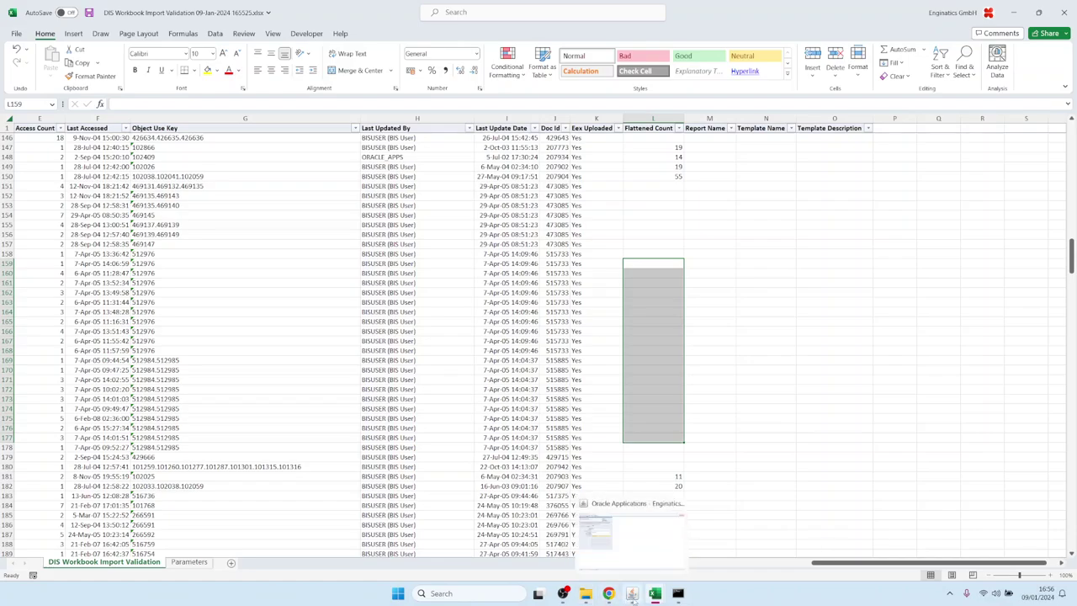
{"action": "left_click", "coordinate": [632, 594]}
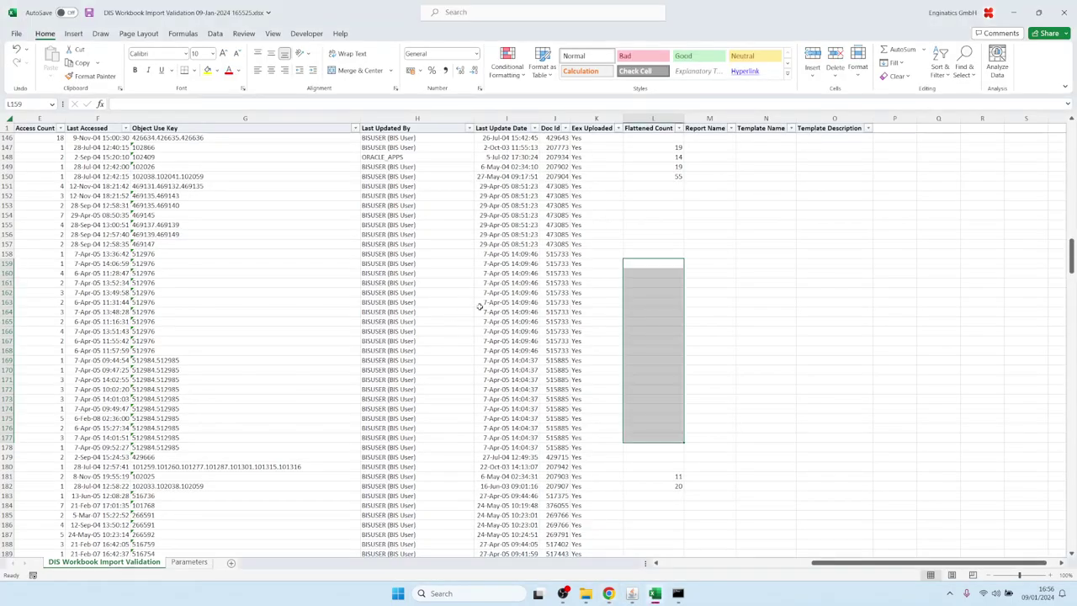
{"action": "left_click", "coordinate": [678, 208]}
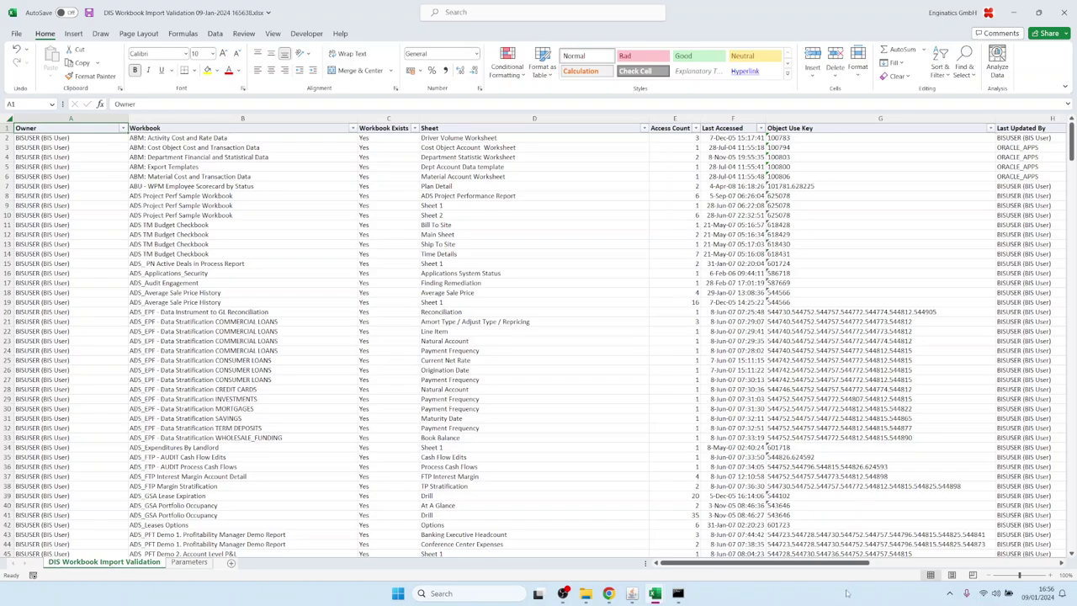
Review the Flattened Count values in the refreshed validation output
{"action": "left_click_drag", "start_coordinate": [821, 562], "coordinate": [977, 577]}
{"action": "left_click", "coordinate": [515, 173]}
{"action": "left_click_drag", "start_coordinate": [516, 172], "coordinate": [509, 467]}
{"action": "scroll", "coordinate": [522, 421], "scroll_direction": "down", "scroll_amount": 20}
{"action": "scroll", "coordinate": [524, 390], "scroll_direction": "up", "scroll_amount": 2}
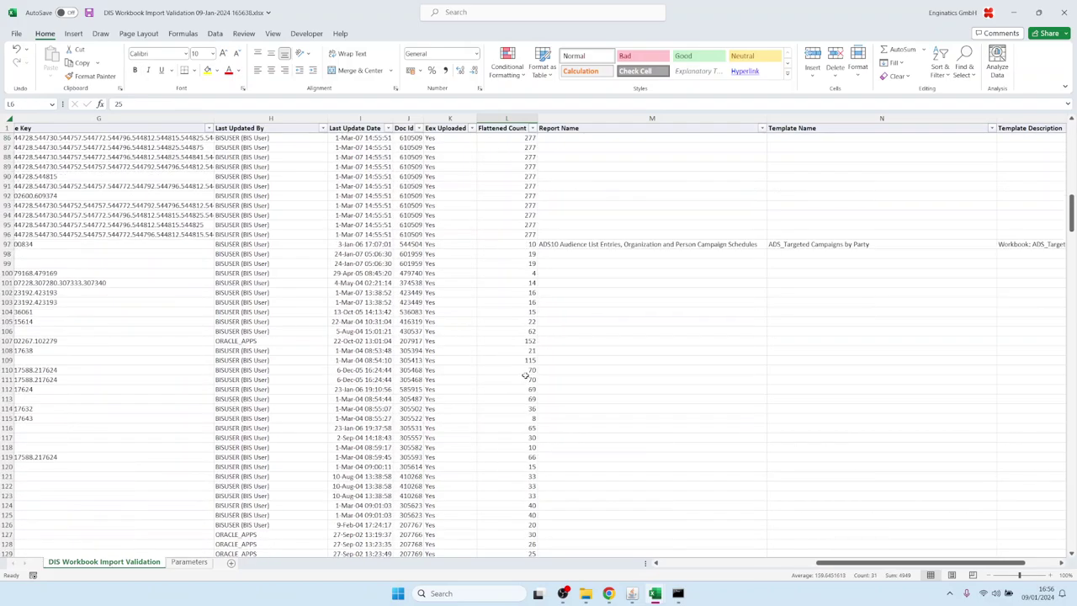
Check the Report Name and Template Name columns for the imported Blitz Reports and templates with the ADS10 prefix
{"action": "left_click", "coordinate": [616, 173]}
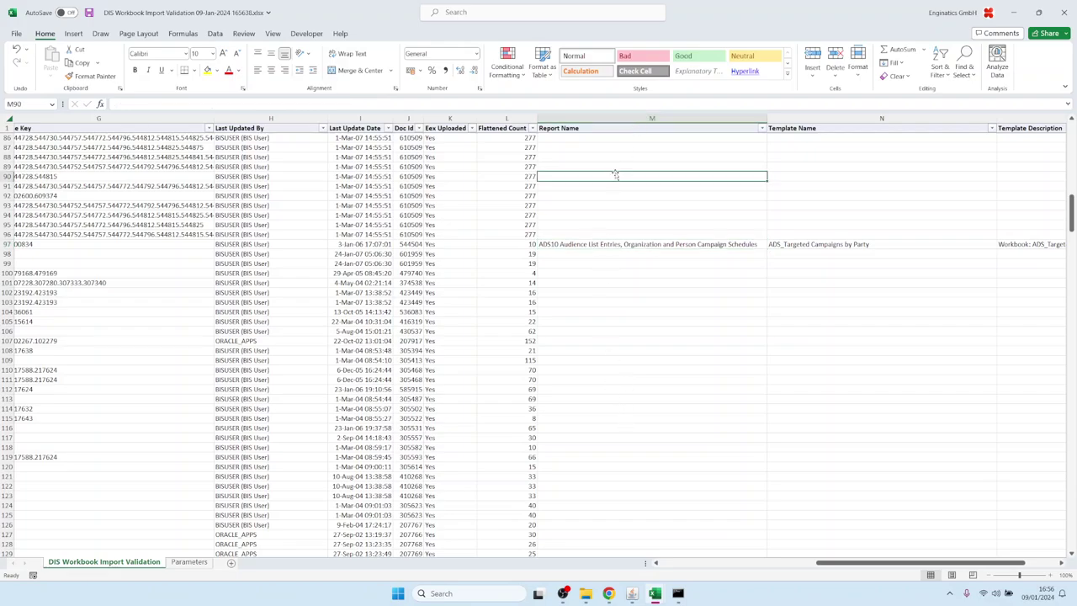
{"action": "left_click", "coordinate": [848, 244]}
{"action": "scroll", "coordinate": [833, 320], "scroll_direction": "down", "scroll_amount": 10}
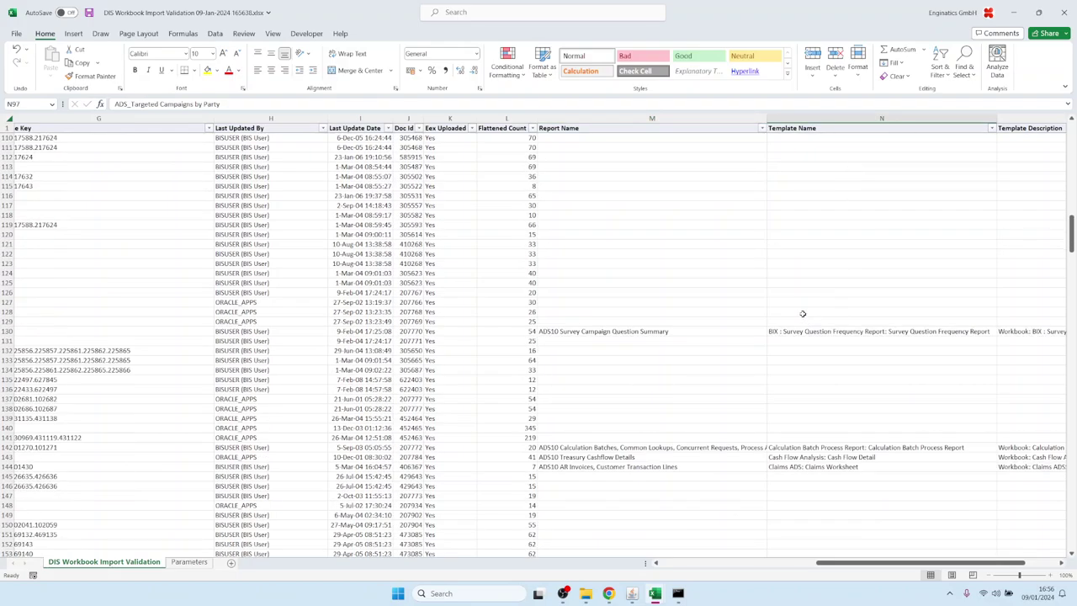
{"action": "left_click", "coordinate": [627, 389]}
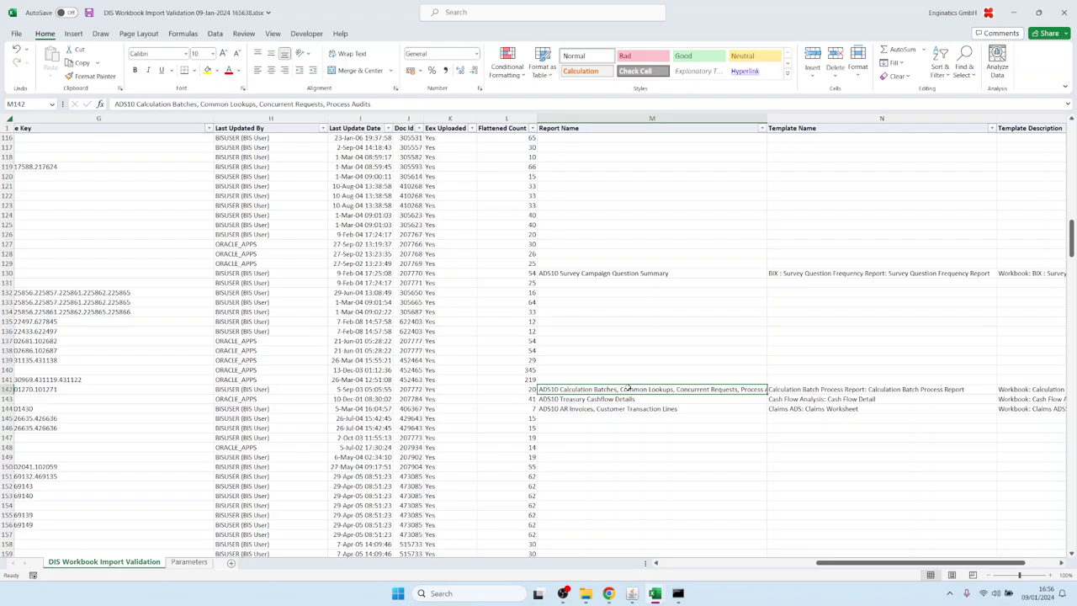
Trace the ADS10 Calculation Batches report's row back to its Discoverer workbook and sheet, and review its import columns
{"action": "key", "text": "Left"}
{"action": "key", "text": "Left"}
{"action": "key", "text": "Left"}
{"action": "key", "text": "Left"}
{"action": "key", "text": "Left"}
{"action": "key", "text": "Left"}
{"action": "key", "text": "Left"}
{"action": "key", "text": "Left"}
{"action": "key", "text": "Left"}
{"action": "key", "text": "Left"}
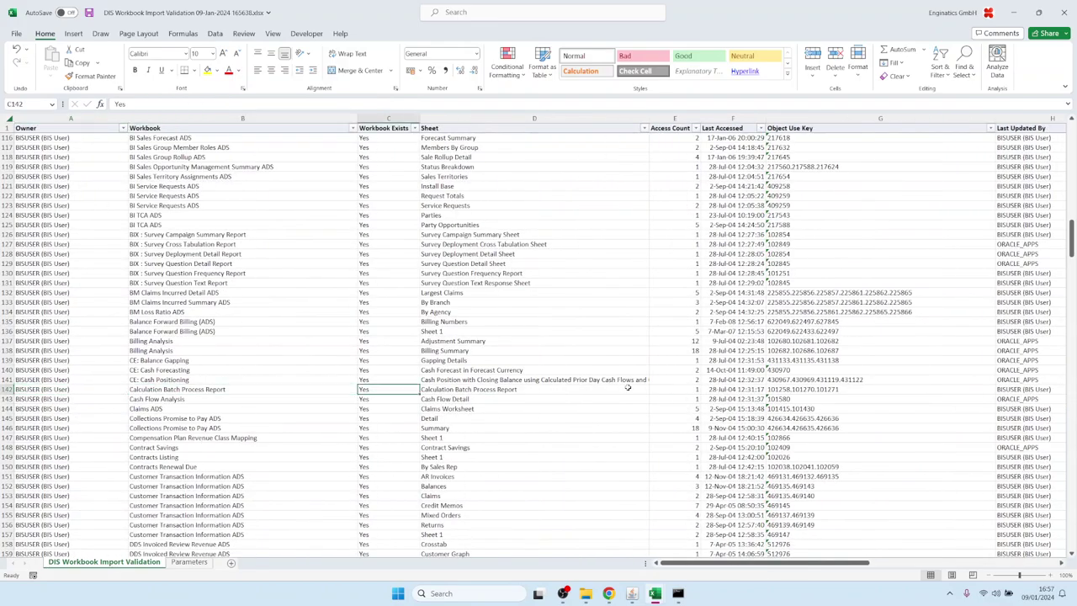
{"action": "key", "text": "Right"}
{"action": "key", "text": "Right"}
{"action": "key", "text": "Right"}
{"action": "key", "text": "Right"}
{"action": "key", "text": "Right"}
{"action": "key", "text": "Right"}
{"action": "key", "text": "Right"}
{"action": "key", "text": "Right"}
{"action": "key", "text": "Right"}
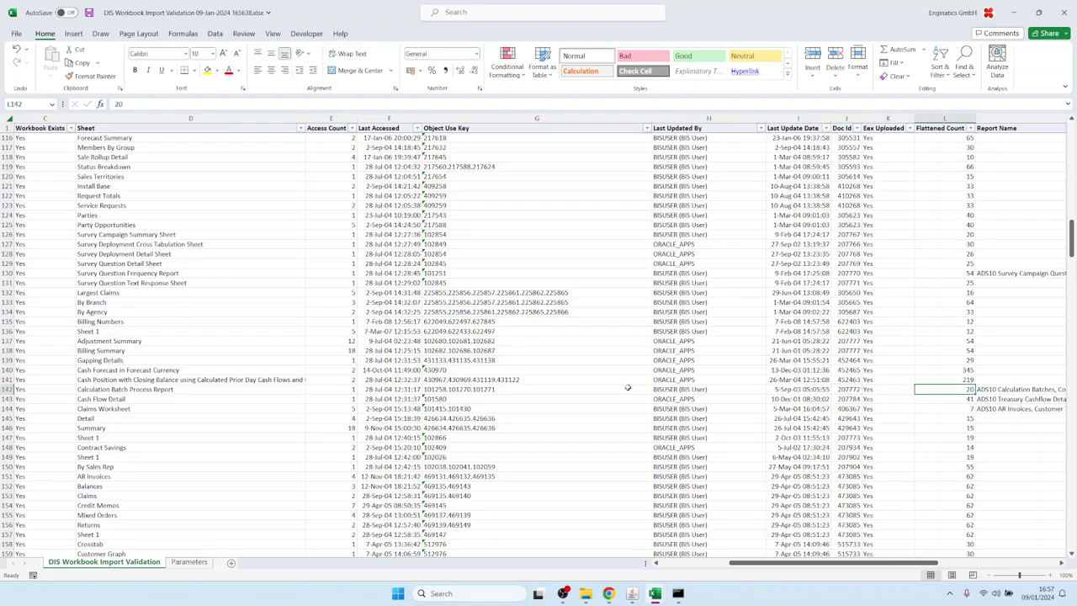
Examine the Report Name, Template Name and Template Description columns for the imported ADS10 reports around row 142 and the surrounding rows
{"action": "key", "text": "Right"}
{"action": "key", "text": "Right"}
{"action": "key", "text": "Right"}
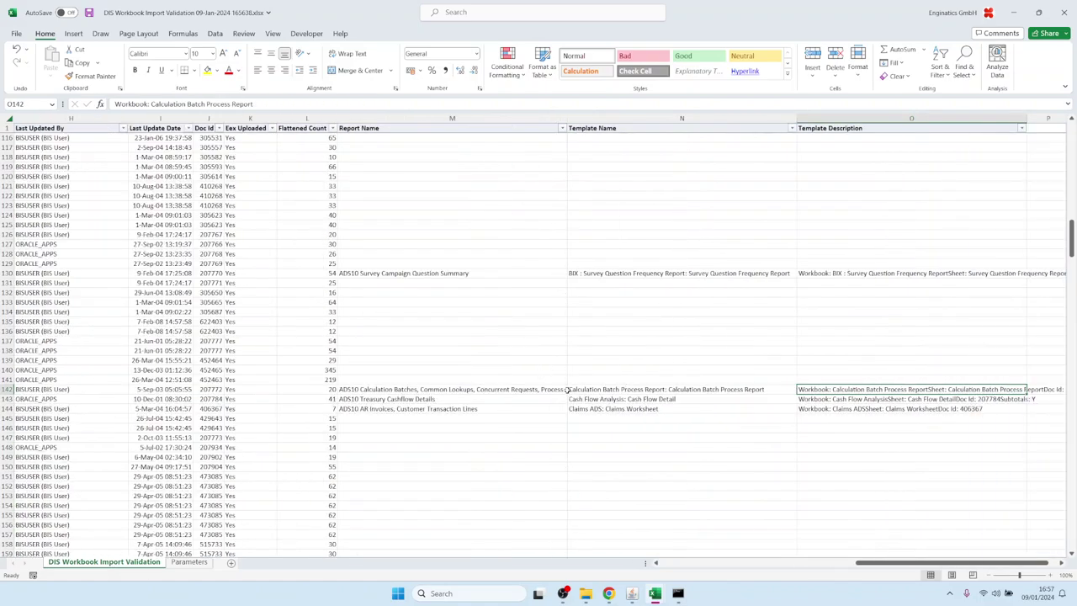
{"action": "left_click", "coordinate": [423, 391]}
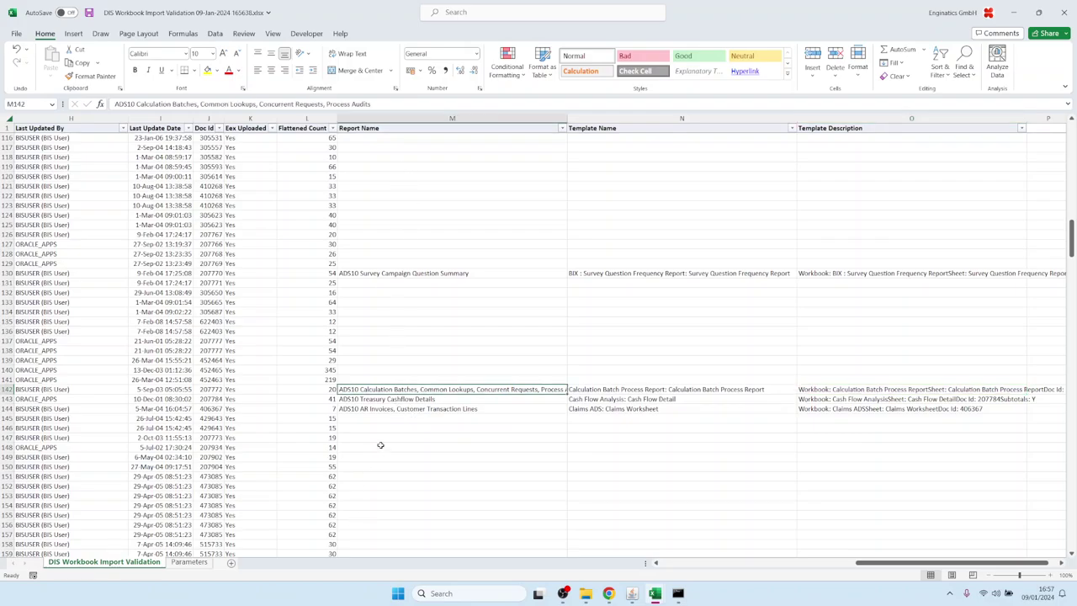
{"action": "scroll", "coordinate": [388, 432], "scroll_direction": "down", "scroll_amount": 14}
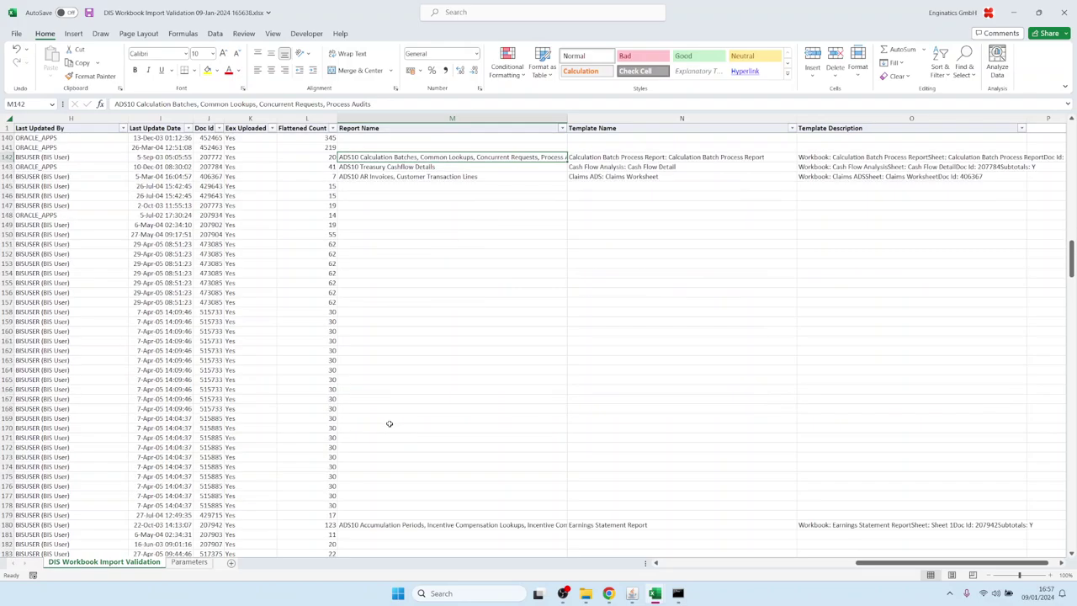
{"action": "scroll", "coordinate": [384, 426], "scroll_direction": "up", "scroll_amount": 18}
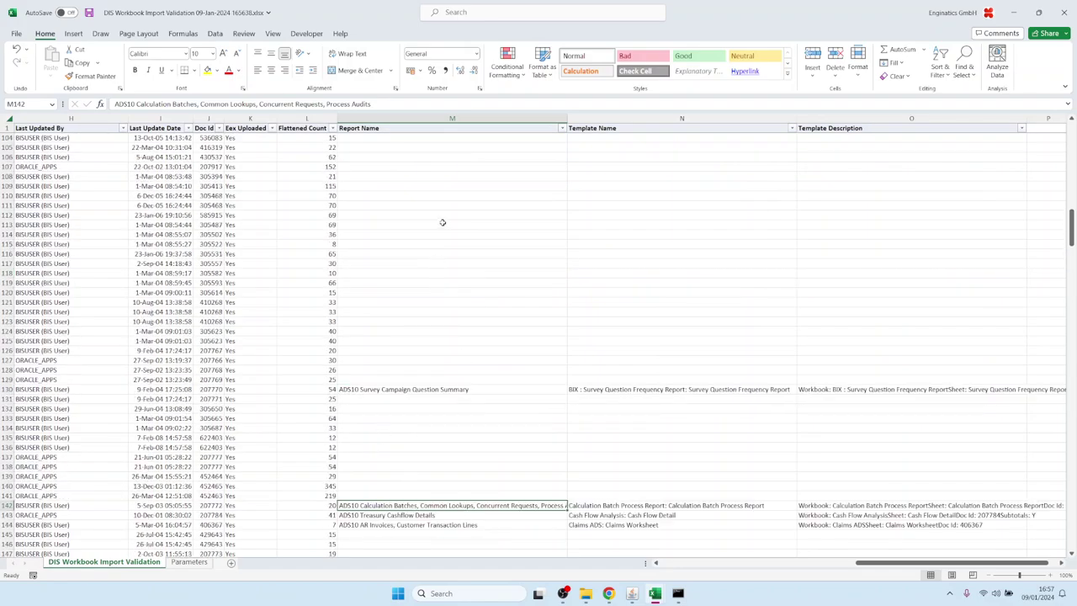
{"action": "left_click_drag", "start_coordinate": [421, 389], "coordinate": [425, 516]}
{"action": "left_click", "coordinate": [424, 504]}
Switch to Oracle Applications, check the report category list, and close and reopen the Blitz Report form to refresh it
{"action": "left_click", "coordinate": [633, 593]}
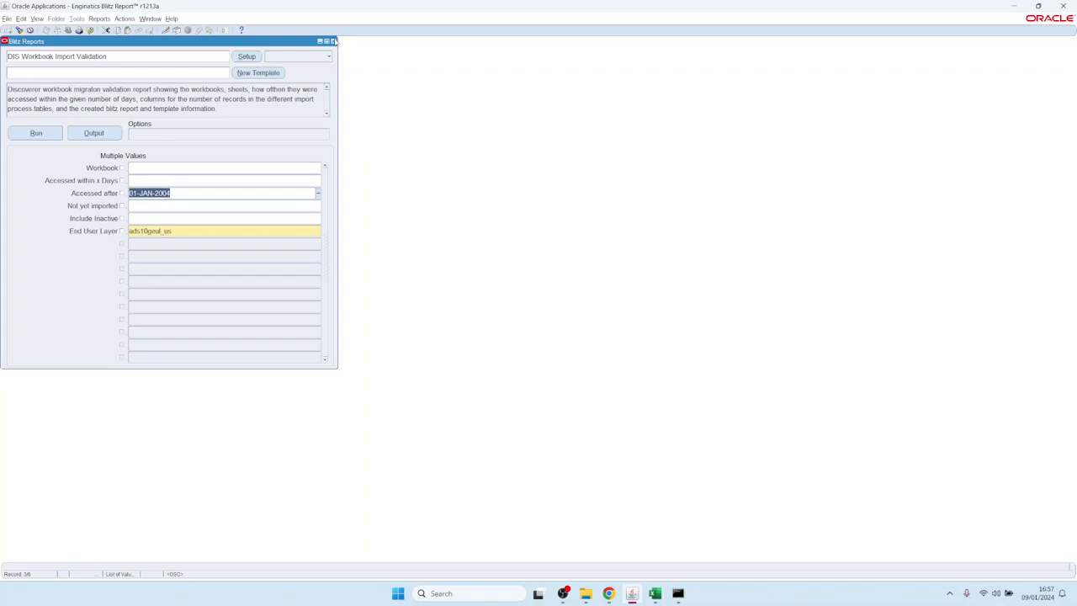
{"action": "left_click", "coordinate": [301, 57]}
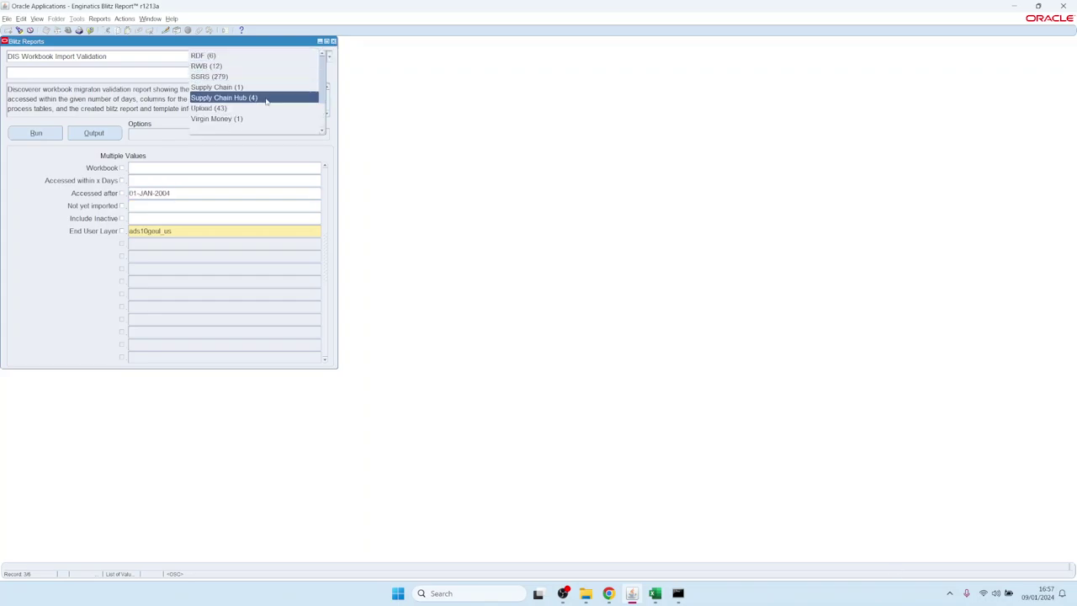
{"action": "scroll", "coordinate": [264, 107], "scroll_direction": "up", "scroll_amount": 5}
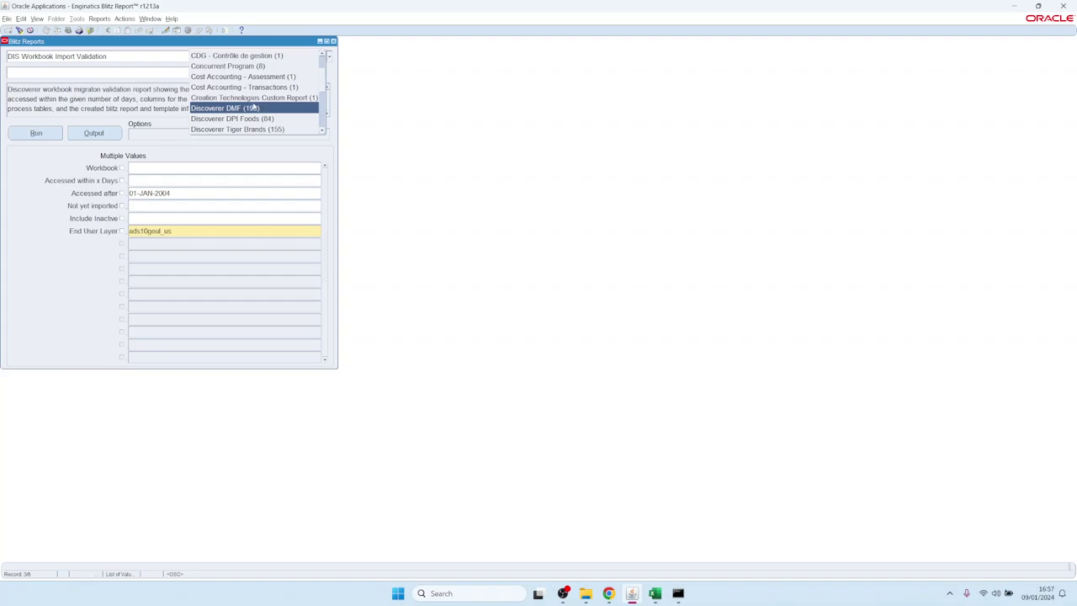
{"action": "scroll", "coordinate": [325, 82], "scroll_direction": "down", "scroll_amount": 1}
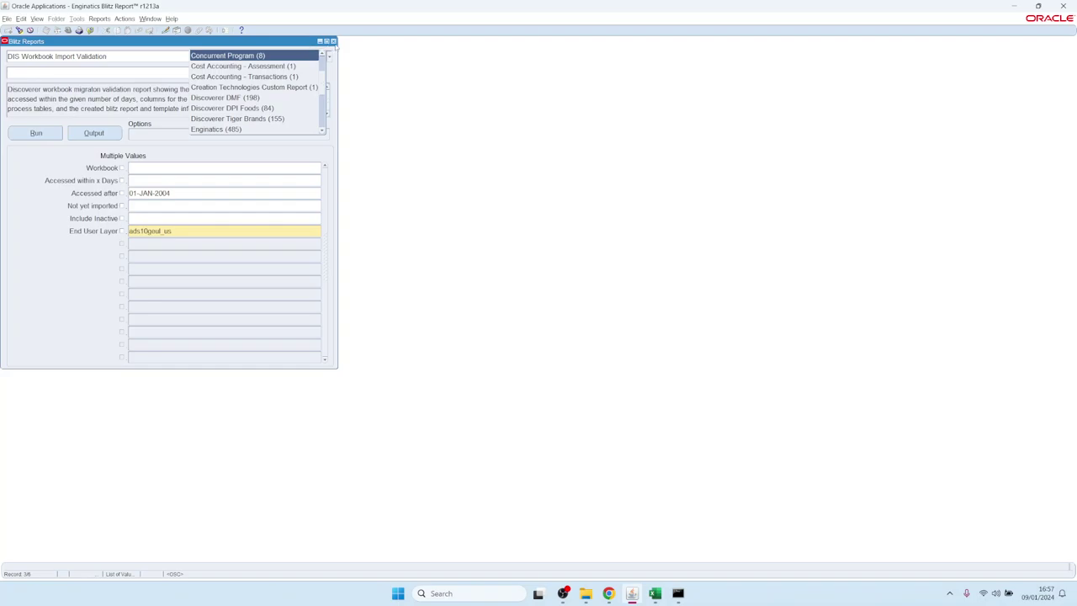
{"action": "left_click", "coordinate": [333, 41]}
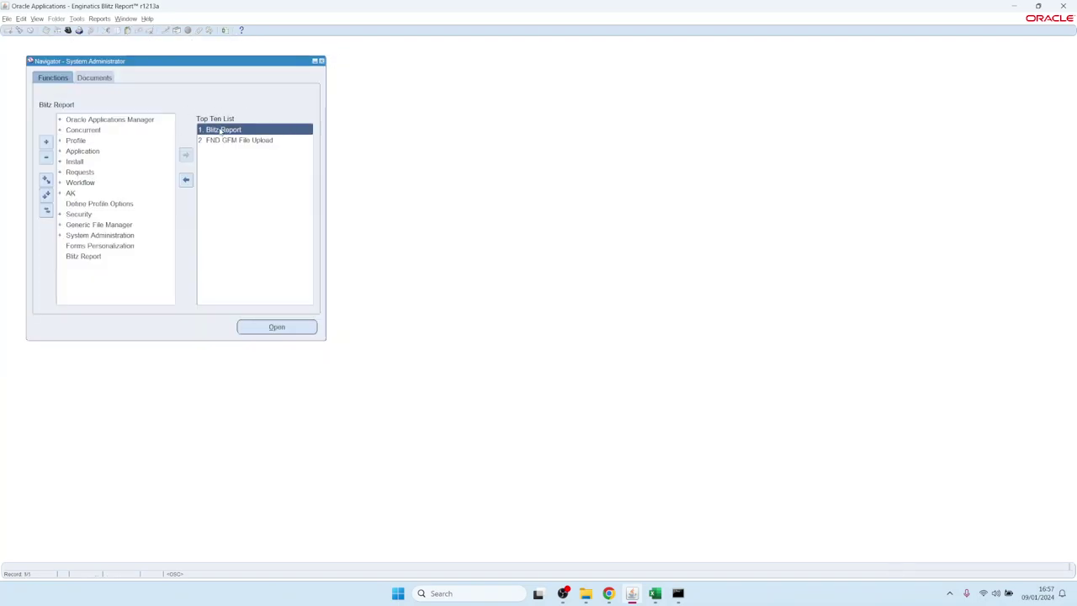
{"action": "double_click", "coordinate": [221, 130]}
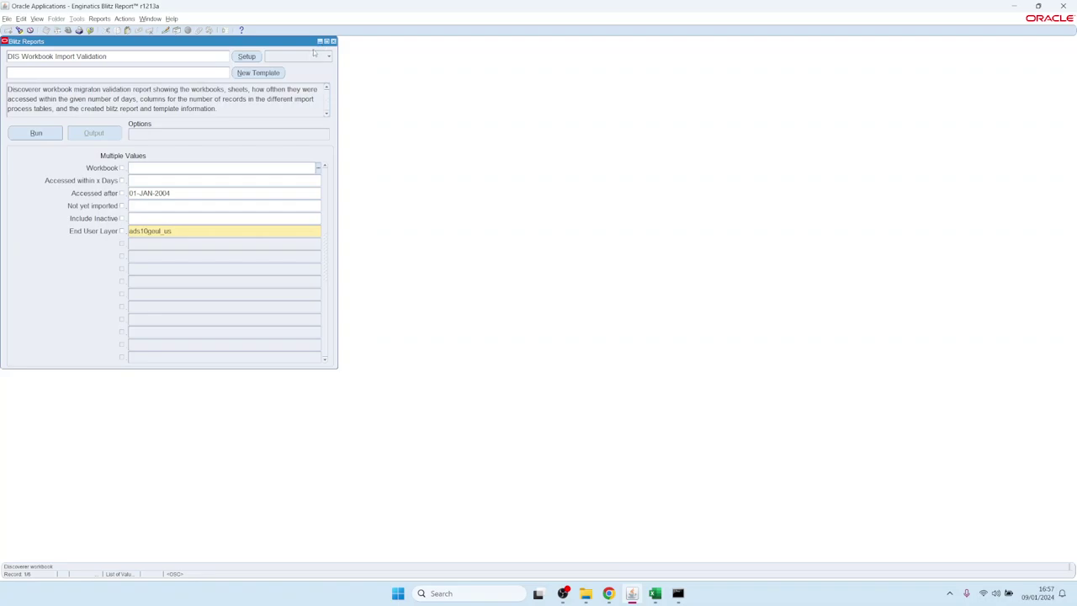
Filter the reports by the Discoverer category and select the ADS10 Survey Campaign Question Summary report
{"action": "left_click", "coordinate": [313, 55]}
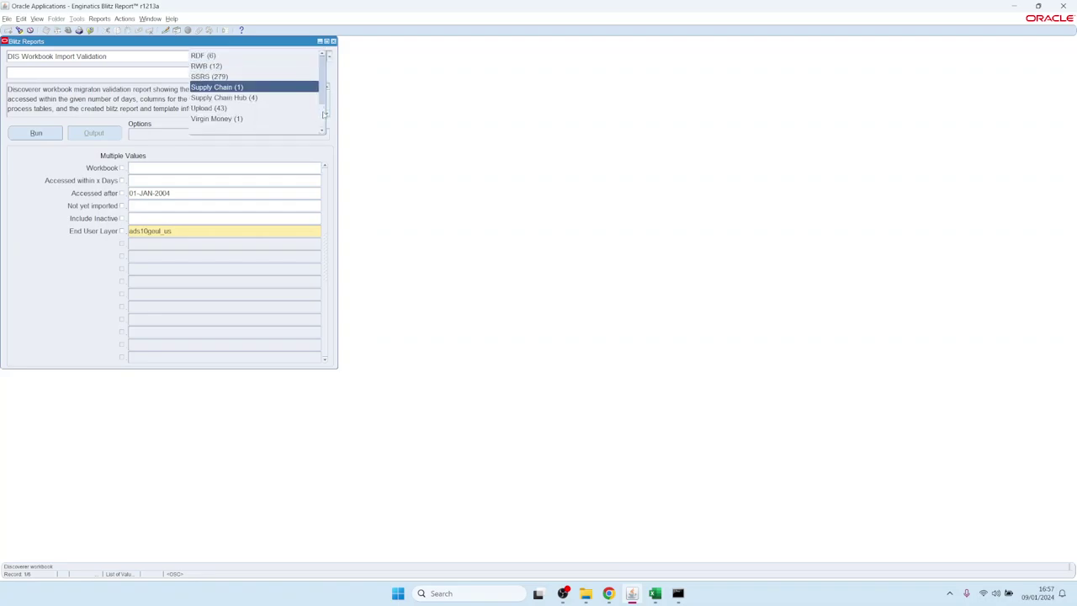
{"action": "scroll", "coordinate": [324, 114], "scroll_direction": "up", "scroll_amount": 10}
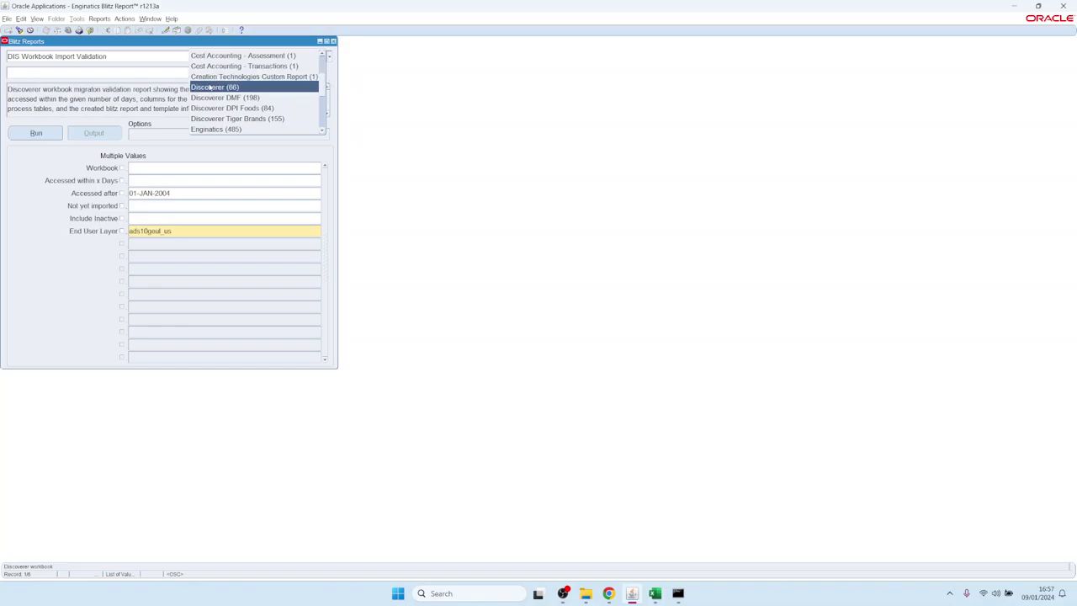
{"action": "left_click", "coordinate": [214, 88]}
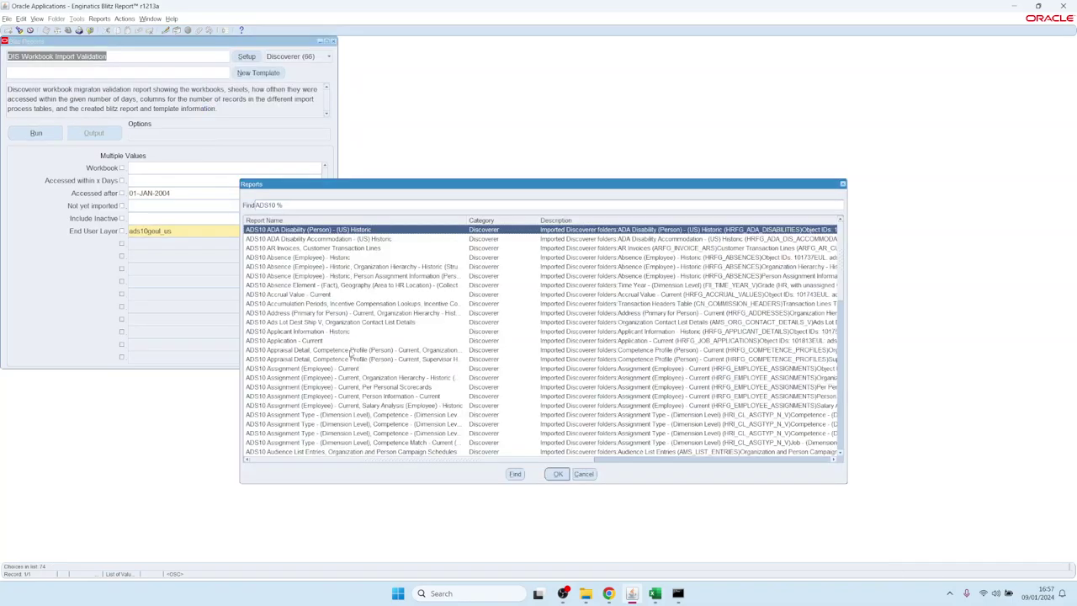
{"action": "scroll", "coordinate": [346, 340], "scroll_direction": "down", "scroll_amount": 10}
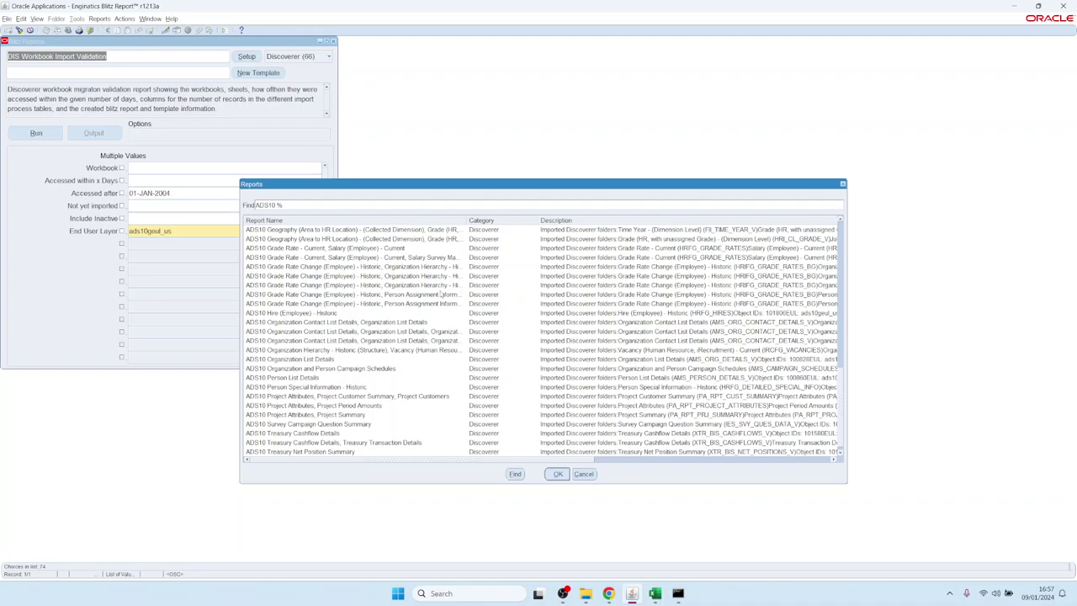
{"action": "key", "text": "Return"}
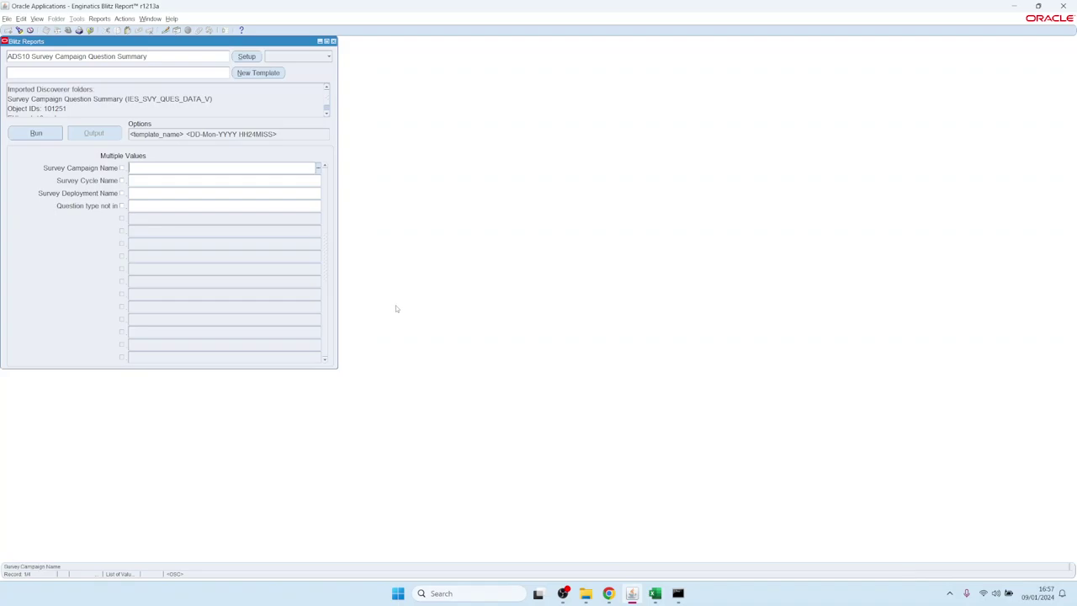
Run the ADS10 Survey Campaign Question Summary report without parameters and look through its Excel output
{"action": "left_click", "coordinate": [36, 135]}
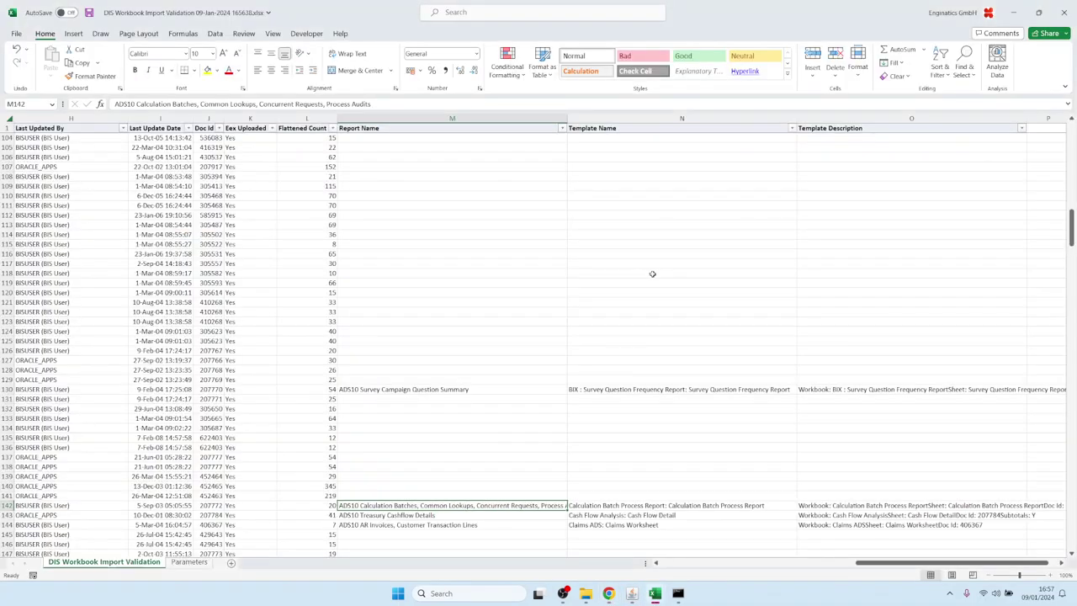
{"action": "left_click", "coordinate": [494, 214]}
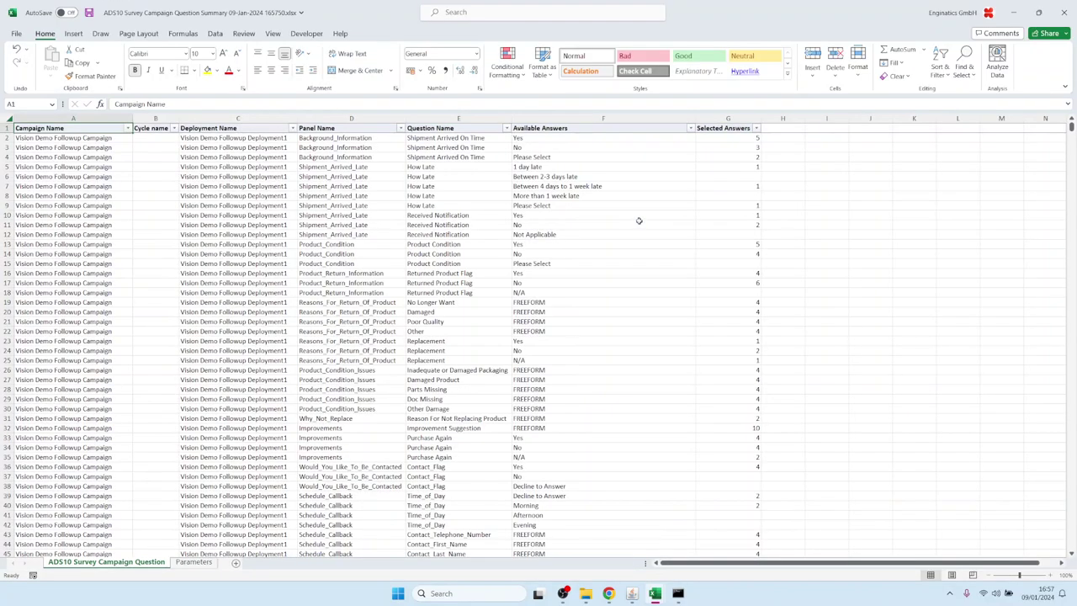
{"action": "left_click", "coordinate": [264, 291]}
{"action": "scroll", "coordinate": [264, 292], "scroll_direction": "down", "scroll_amount": 20}
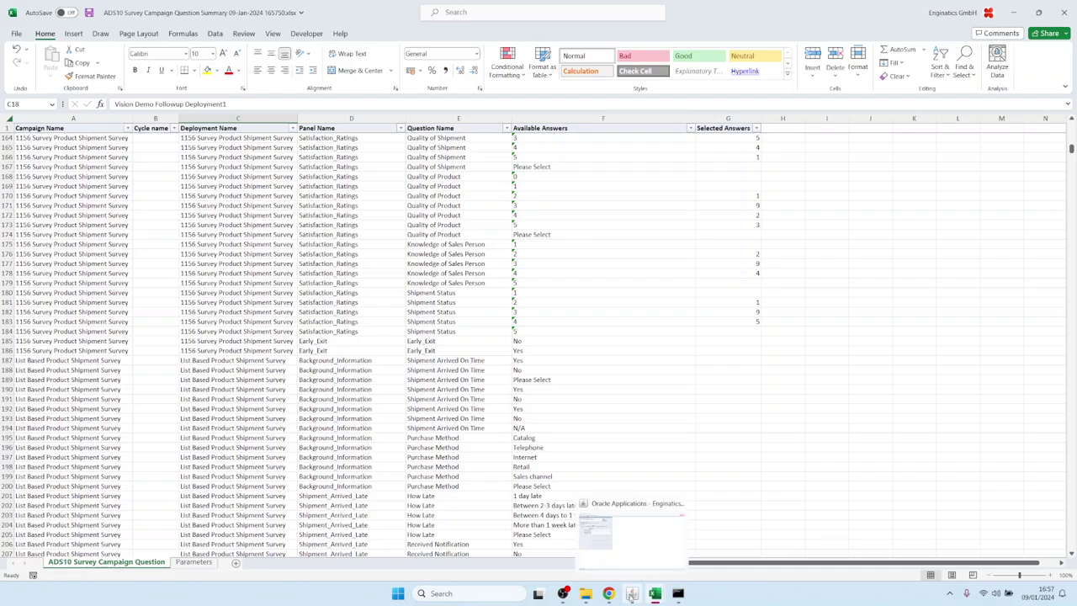
{"action": "scroll", "coordinate": [632, 589], "scroll_direction": "down", "scroll_amount": 2}
Switch back to Oracle Applications and reopen the Blitz Report form from the Navigator
{"action": "left_click", "coordinate": [632, 593]}
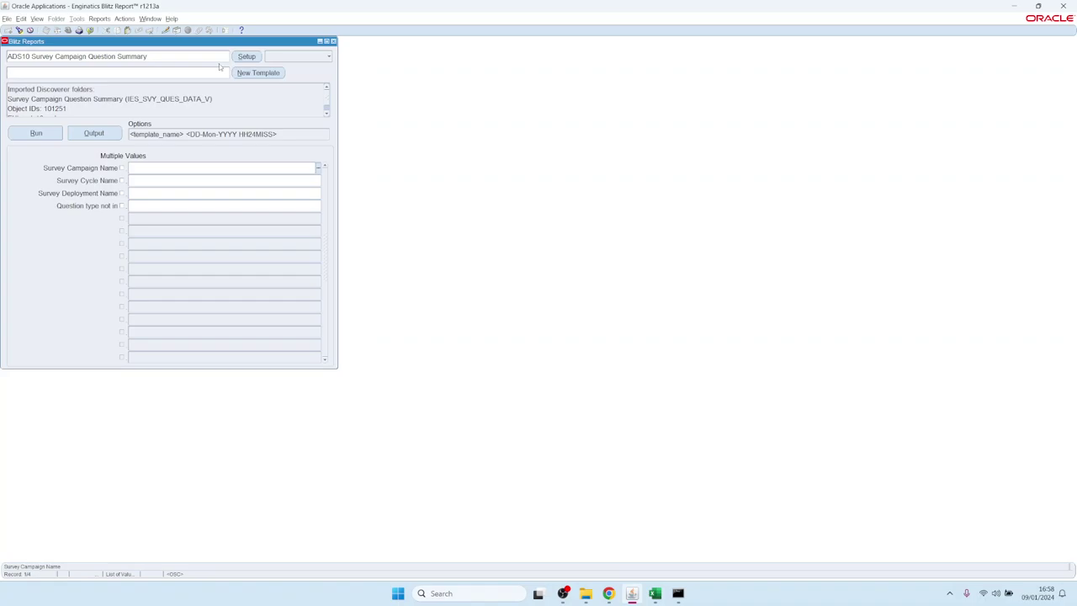
{"action": "key", "text": "F4"}
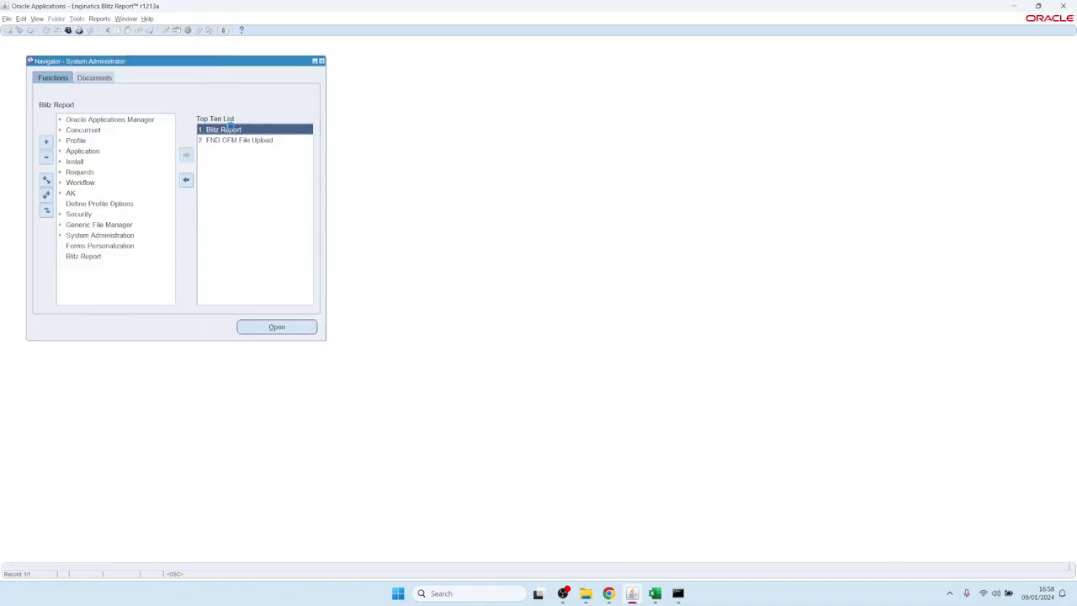
{"action": "double_click", "coordinate": [227, 129]}
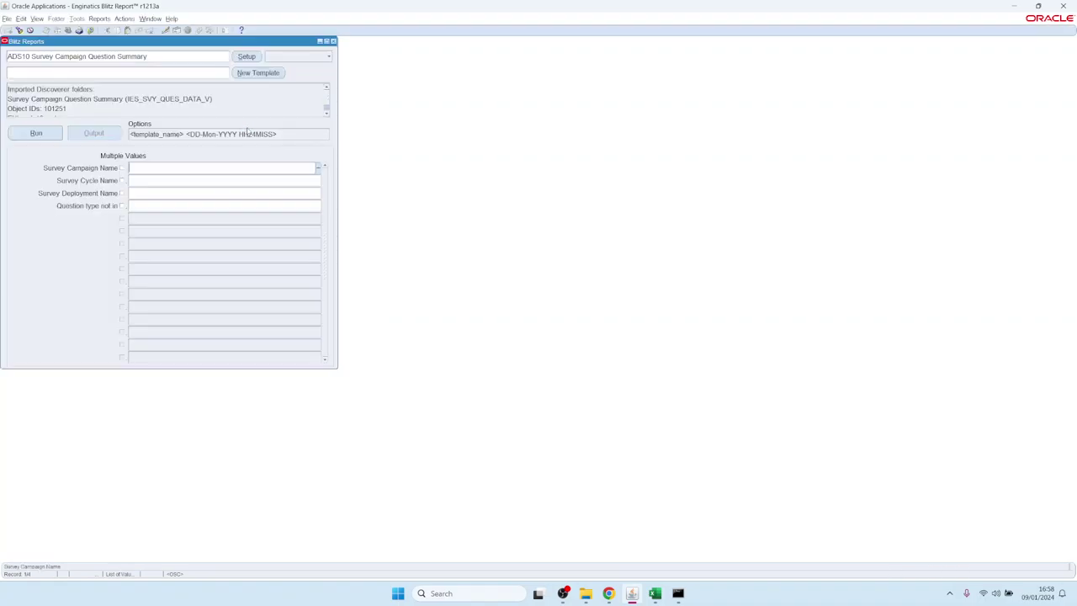
Select the ADS10 Salary (Employee) - Current report from the Discoverer category
{"action": "left_click", "coordinate": [291, 56]}
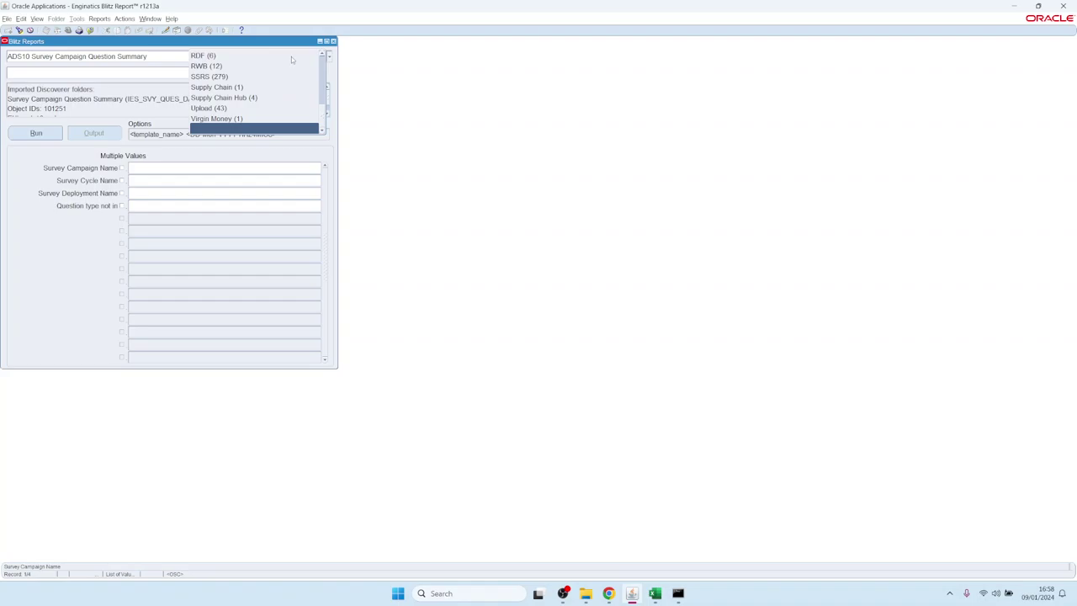
{"action": "scroll", "coordinate": [252, 86], "scroll_direction": "down", "scroll_amount": 2}
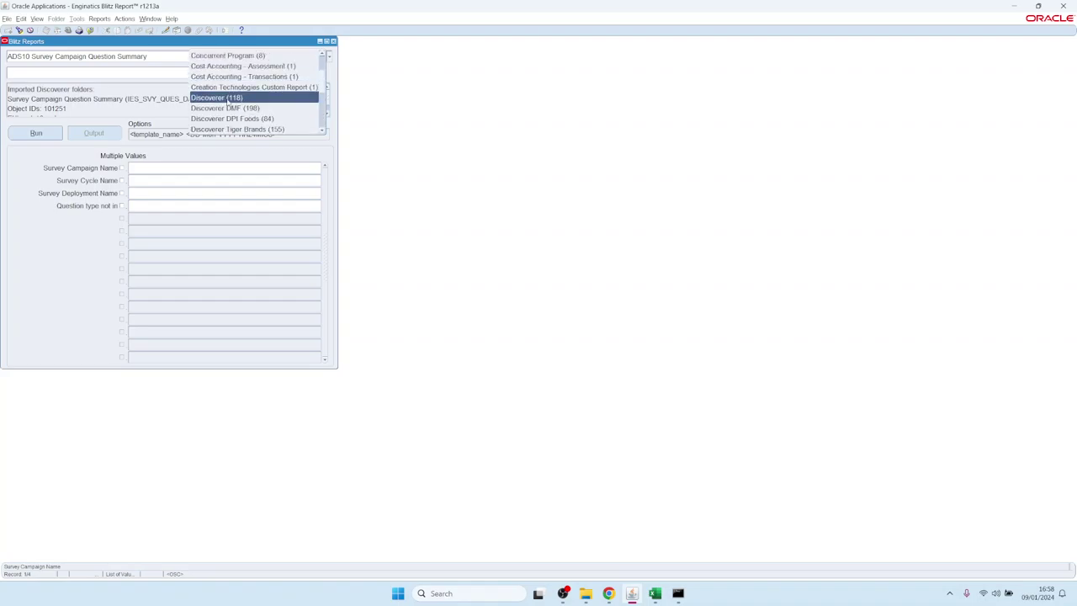
{"action": "left_click", "coordinate": [225, 98]}
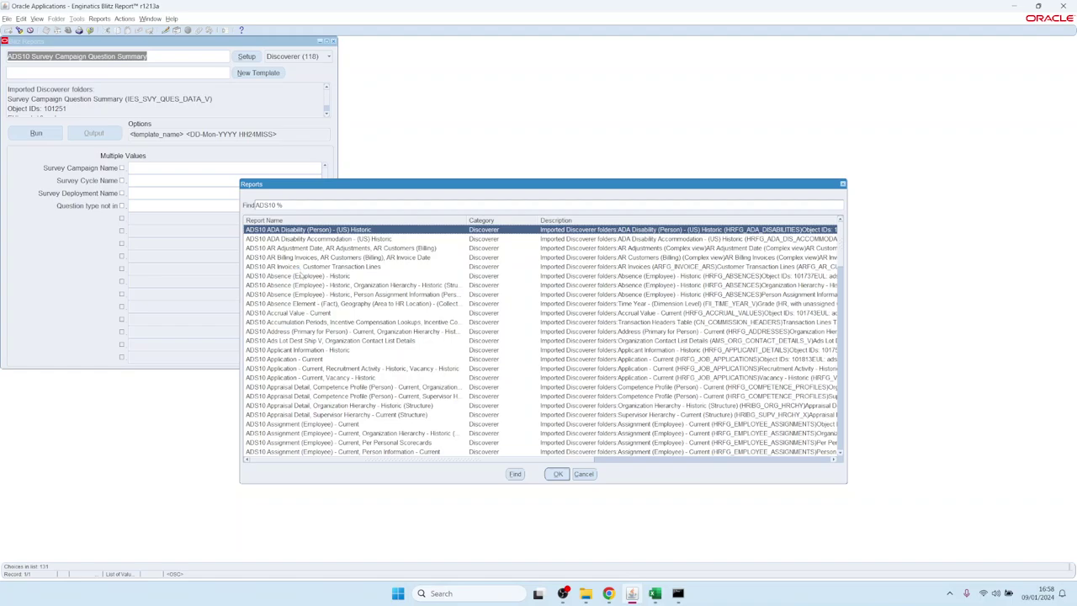
{"action": "double_click", "coordinate": [280, 231]}
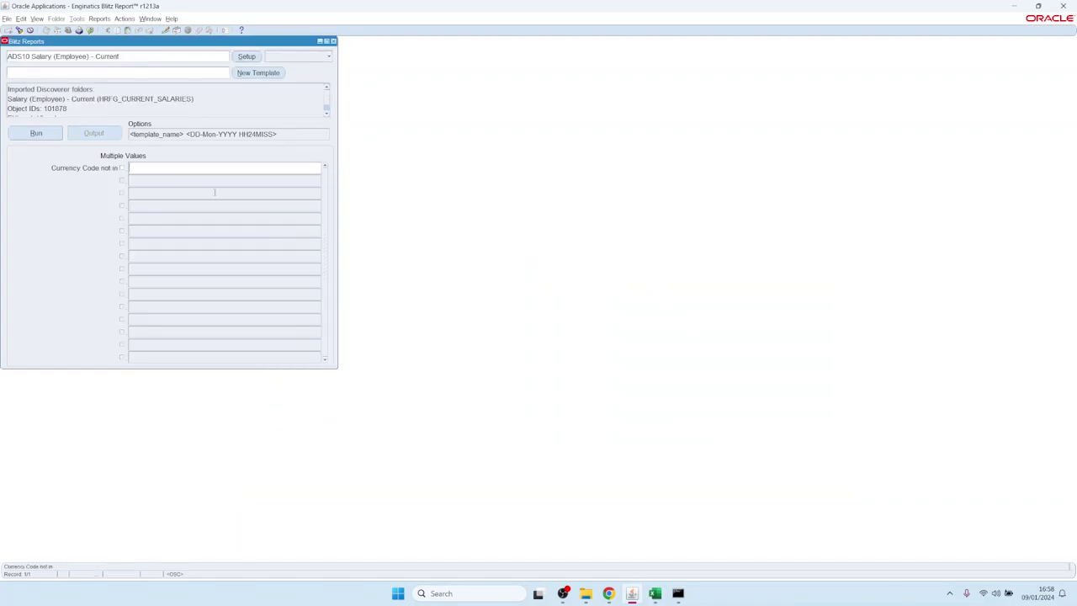
Choose the HR Salary by Year Report ADS template, run the report, and open its output in Excel
{"action": "double_click", "coordinate": [132, 72]}
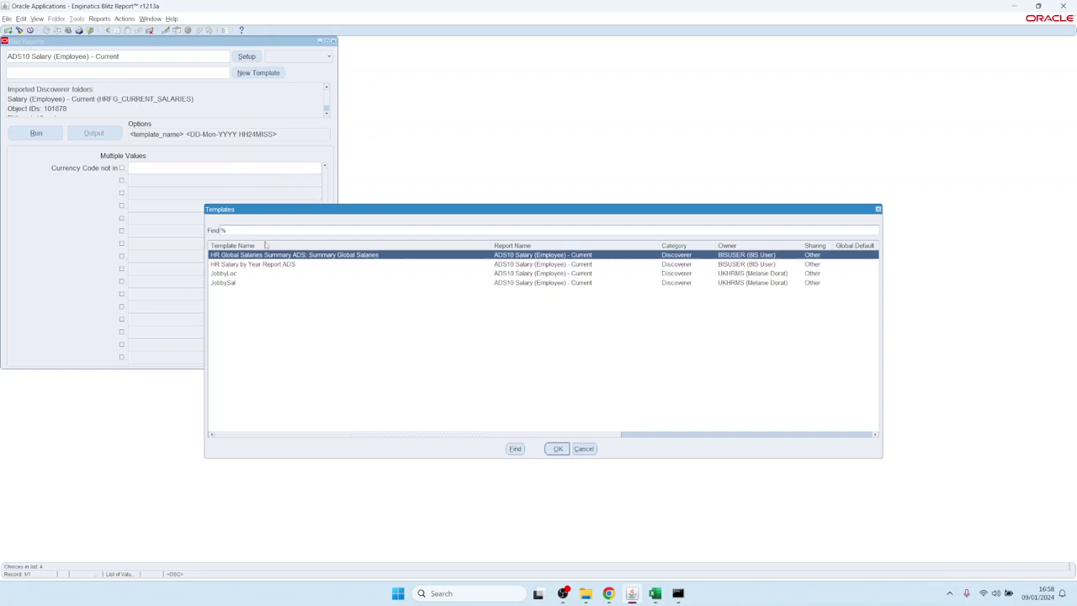
{"action": "left_click", "coordinate": [244, 264]}
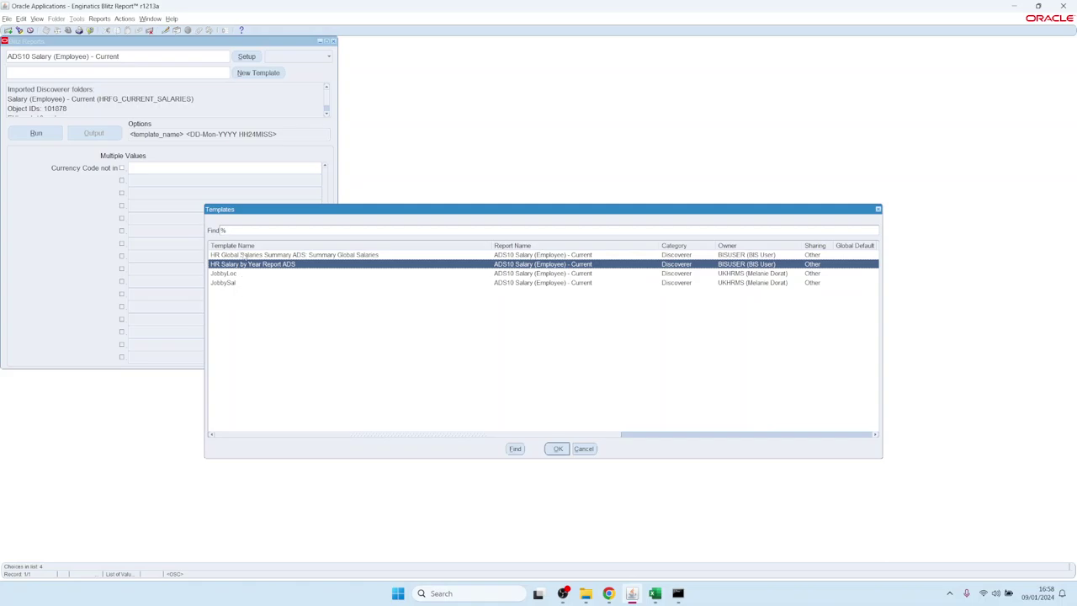
{"action": "double_click", "coordinate": [225, 264]}
{"action": "left_click", "coordinate": [36, 133]}
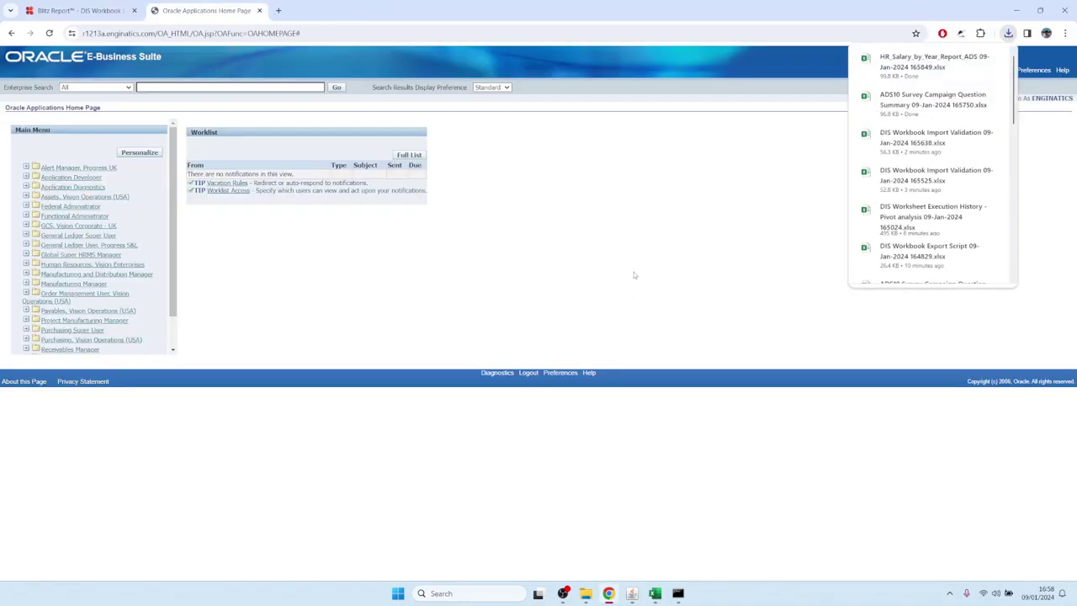
{"action": "key", "text": "alt+Tab"}
{"action": "left_click", "coordinate": [620, 253]}
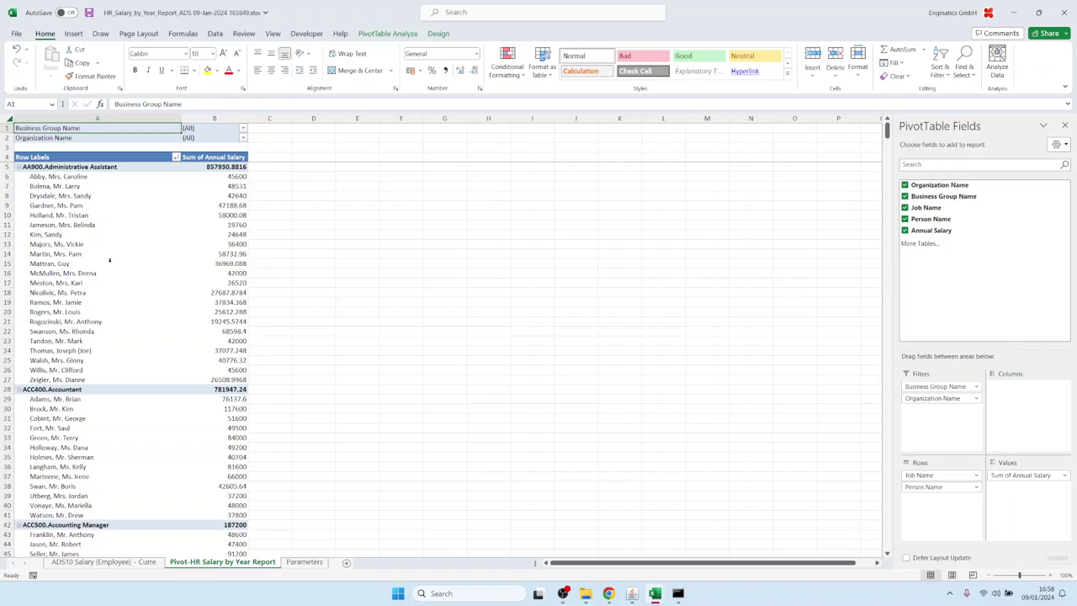
Review the annual salary pivot by job and person, and check the underlying ADS10 Salary (Employee) data sheet
{"action": "scroll", "coordinate": [101, 335], "scroll_direction": "down", "scroll_amount": 10}
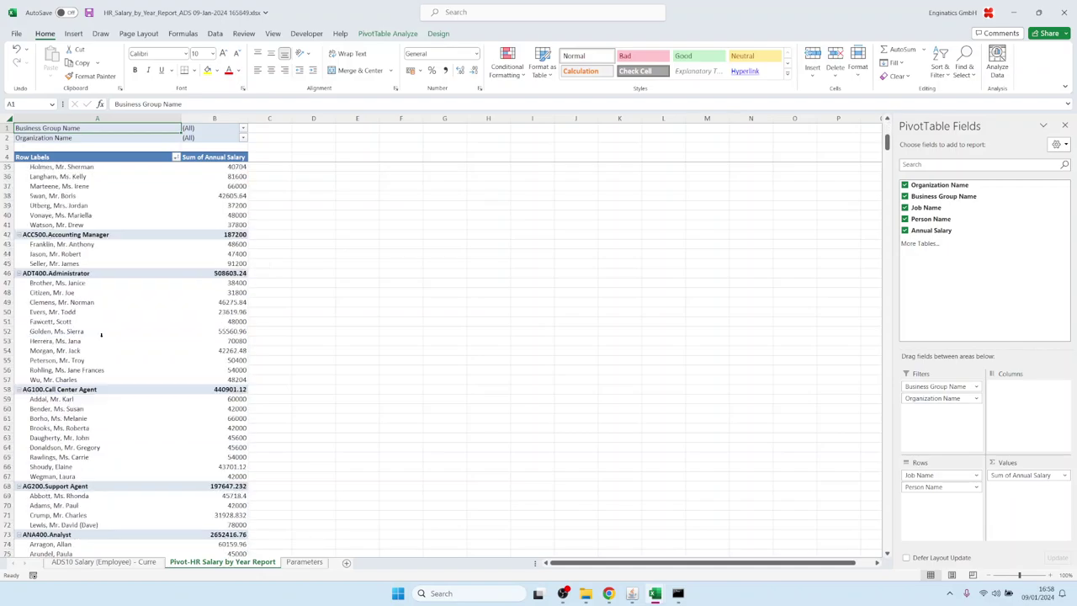
{"action": "scroll", "coordinate": [101, 336], "scroll_direction": "up", "scroll_amount": 10}
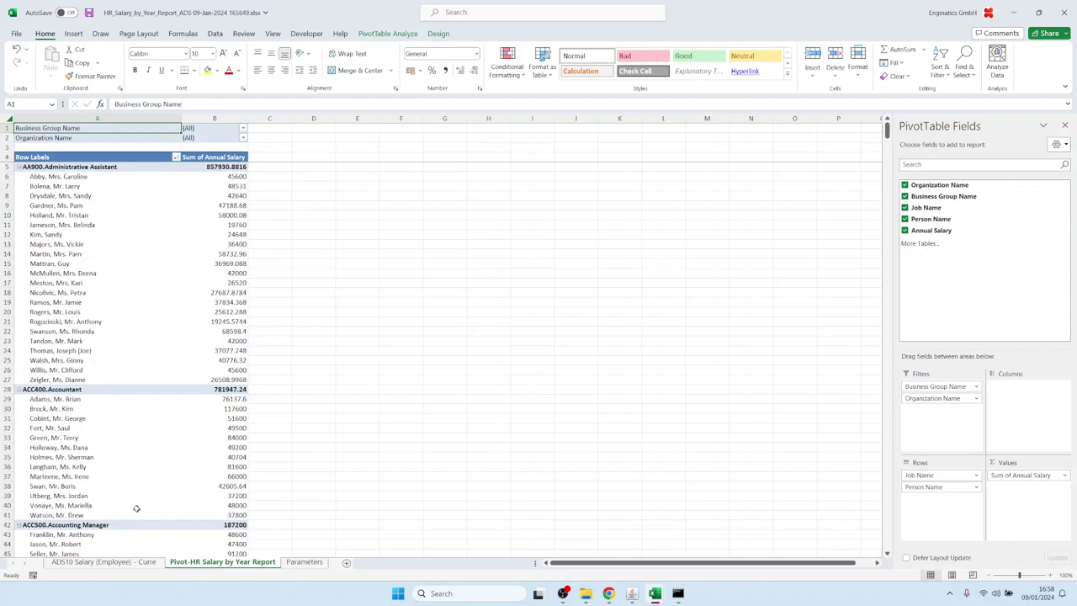
{"action": "left_click", "coordinate": [122, 563]}
{"action": "left_click", "coordinate": [229, 563]}
Switch back to Oracle Applications and select the Blitz Report SQL Validation report
{"action": "mouse_move", "coordinate": [632, 594]}
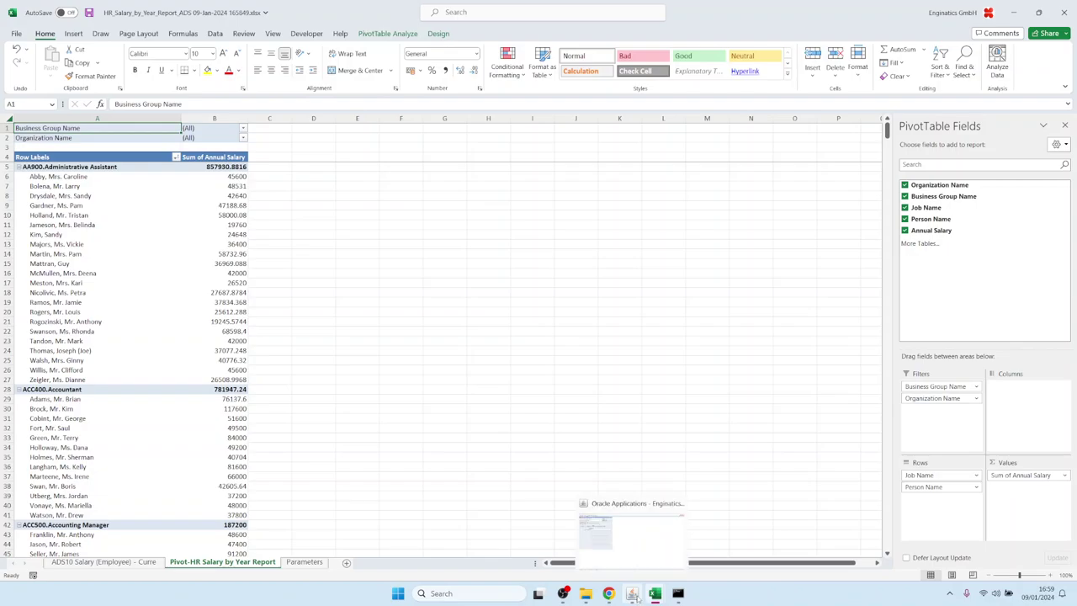
{"action": "left_click", "coordinate": [635, 548]}
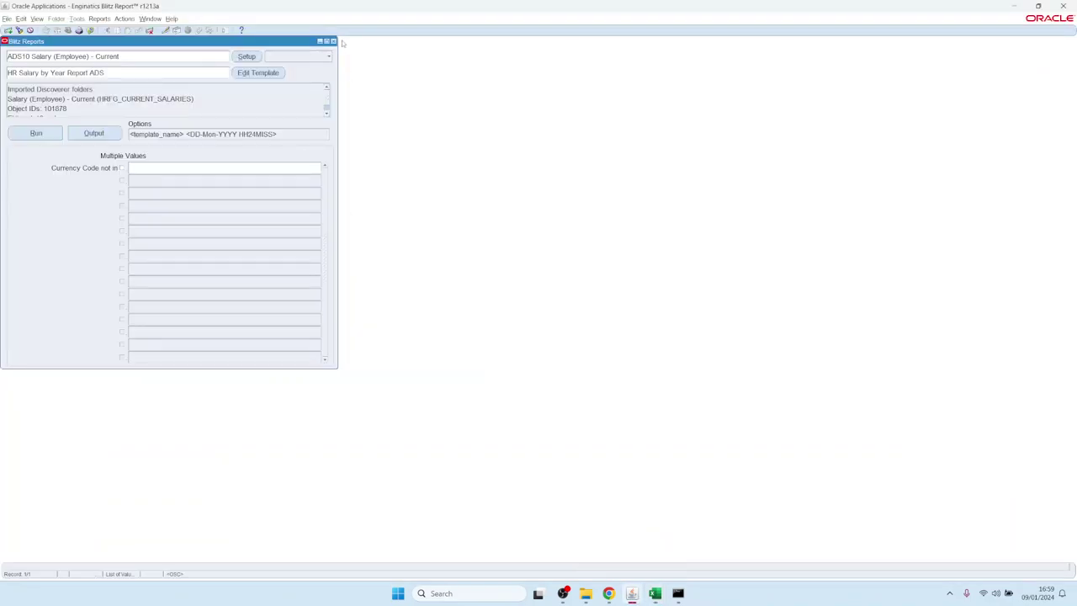
{"action": "key", "text": "ctrl+l"}
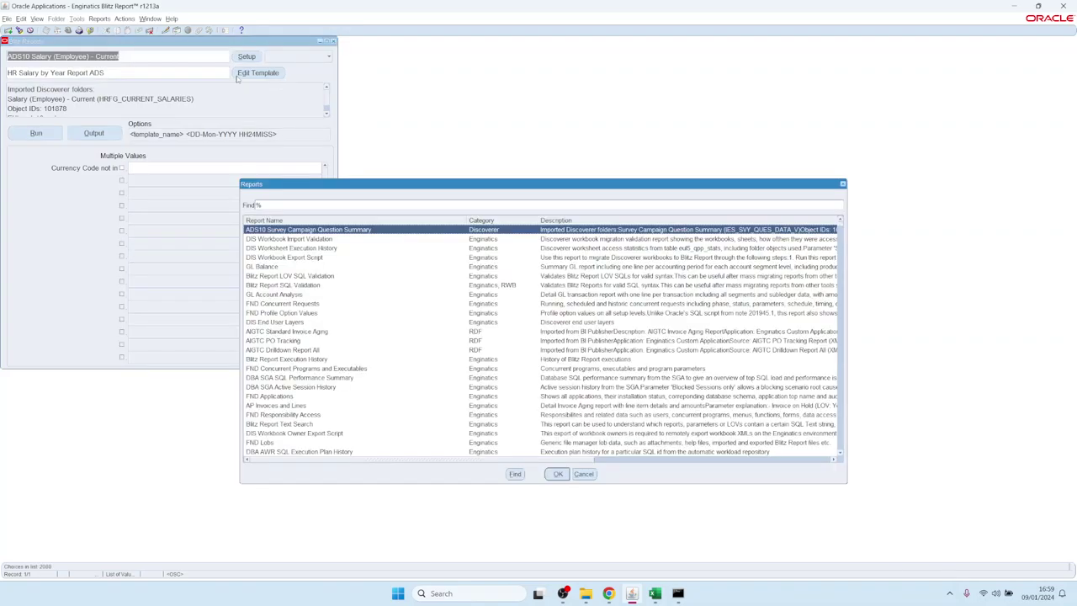
{"action": "type", "text": "blitz Report"}
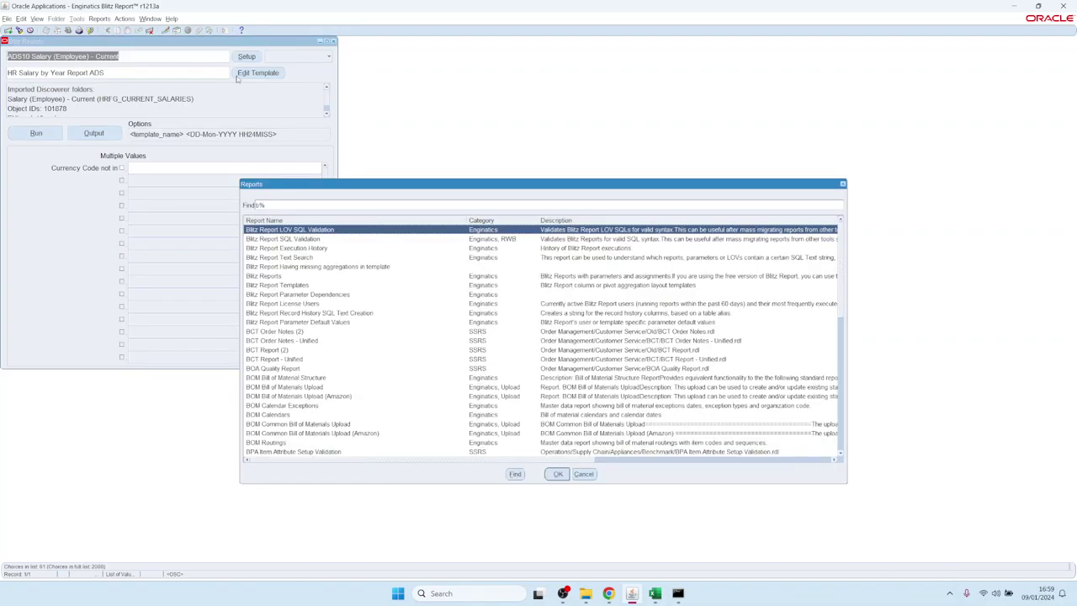
{"action": "key", "text": "Down"}
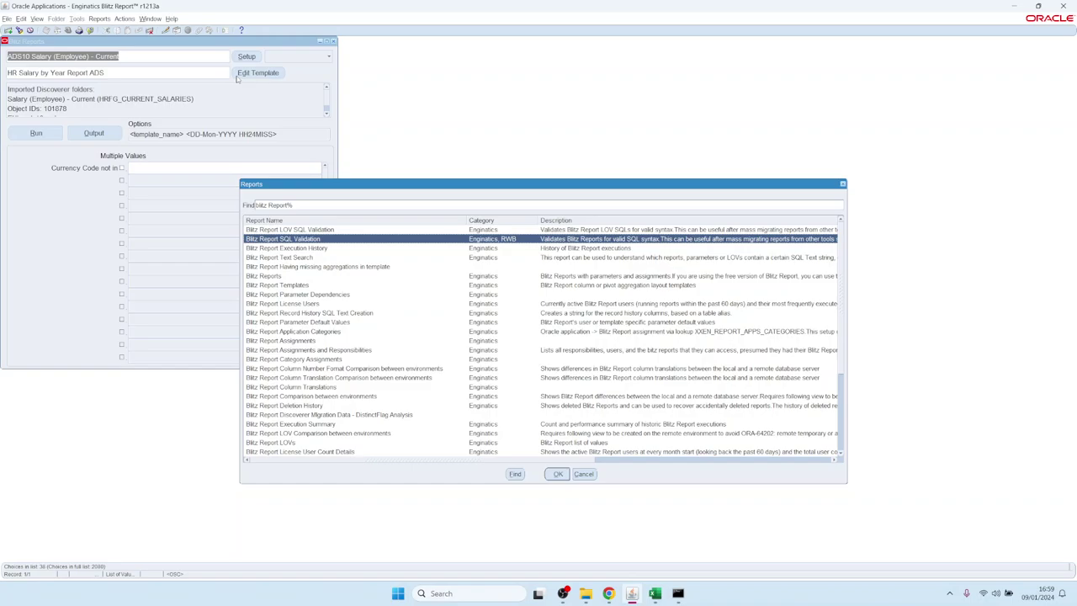
{"action": "key", "text": "Return"}
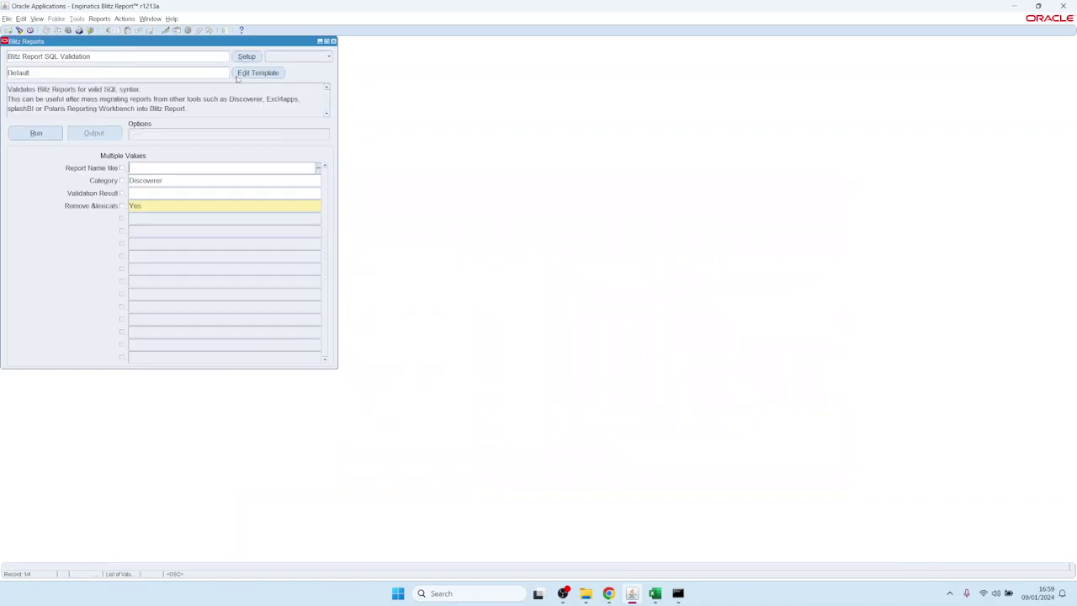
Run the SQL validation for the Discoverer category and open its output in Excel
{"action": "key", "text": "Down"}
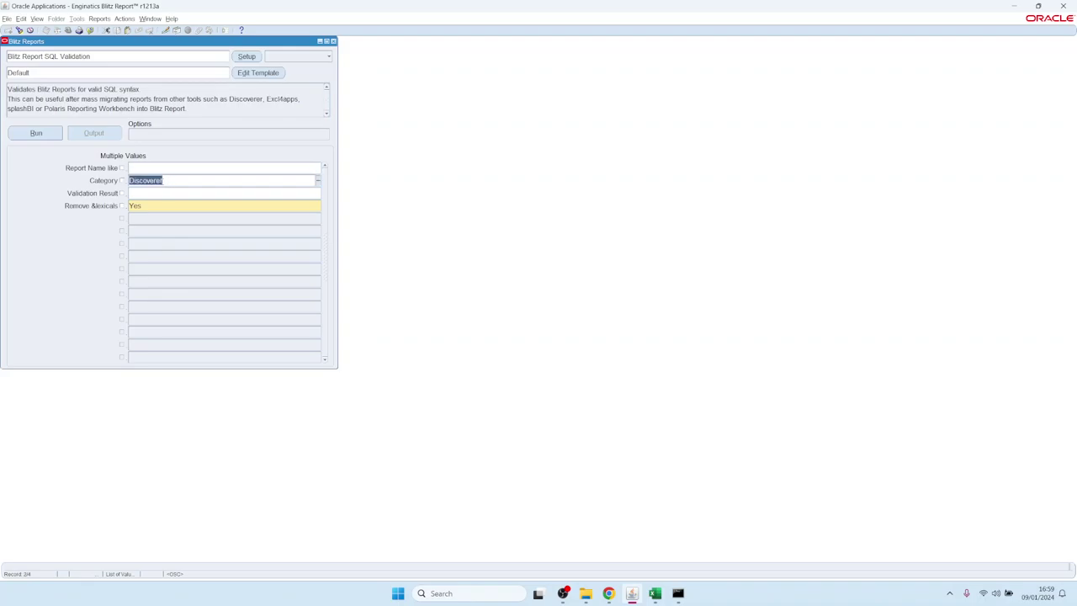
{"action": "left_click", "coordinate": [44, 133]}
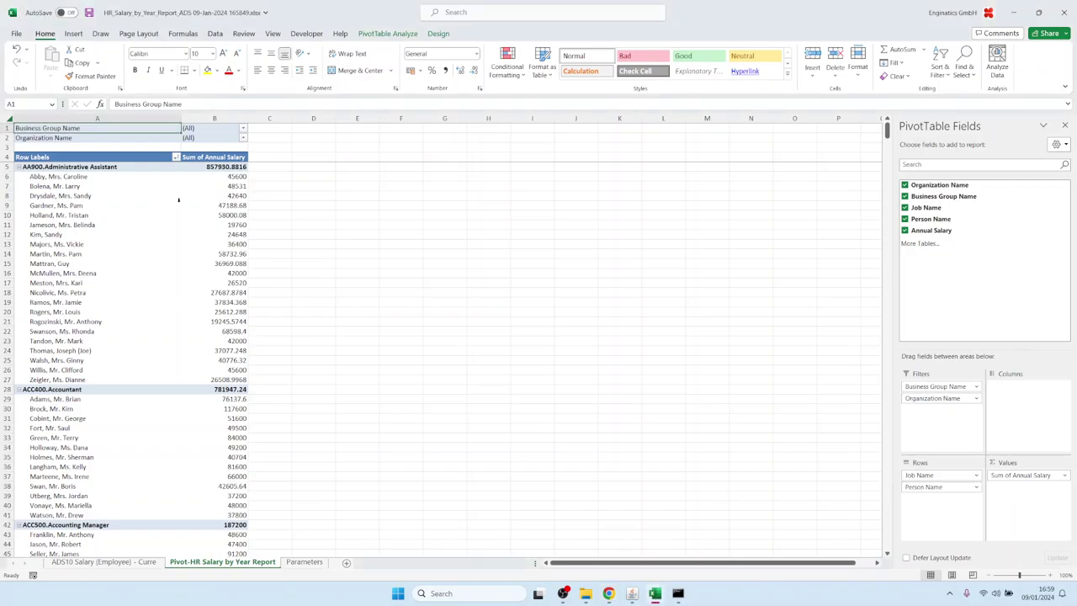
{"action": "key", "text": "alt+Tab"}
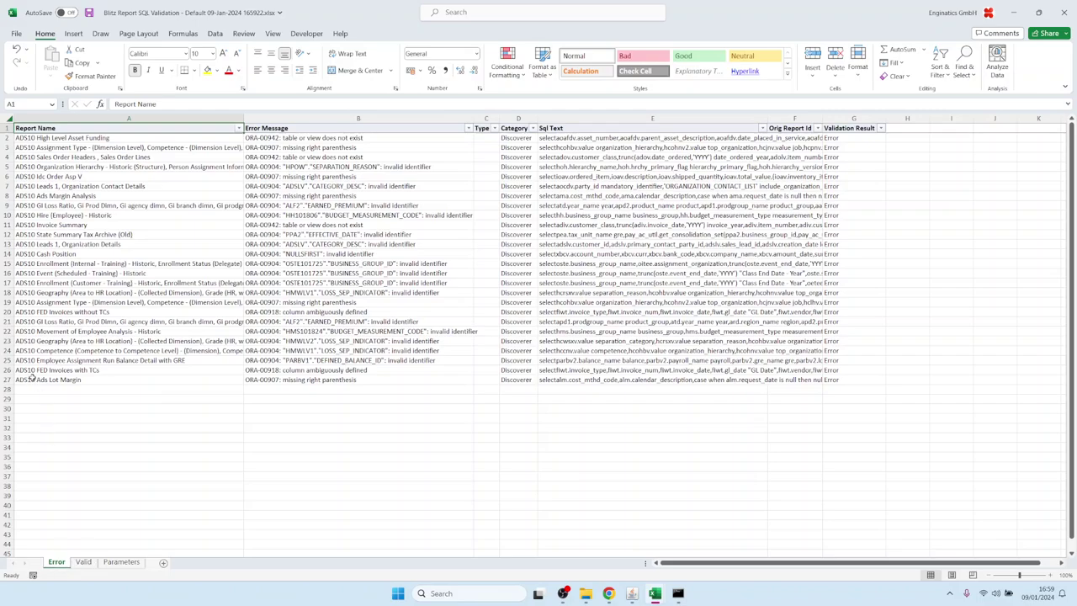
Examine the validation output, comparing the failing reports and their error messages on the Error sheet with the reports on the Valid sheet
{"action": "left_click_drag", "start_coordinate": [93, 167], "coordinate": [242, 305]}
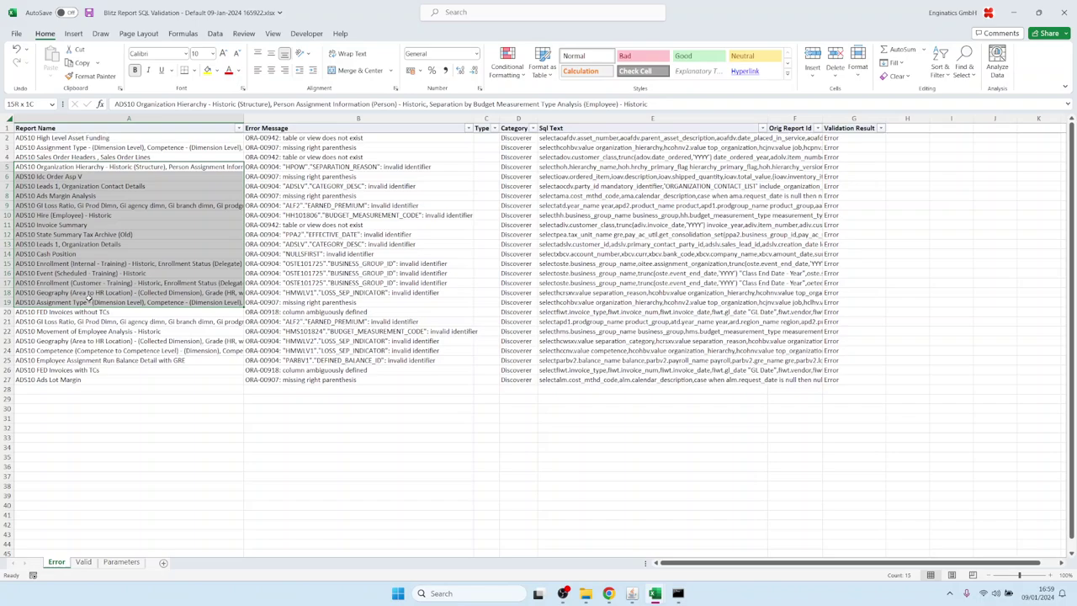
{"action": "left_click", "coordinate": [314, 285]}
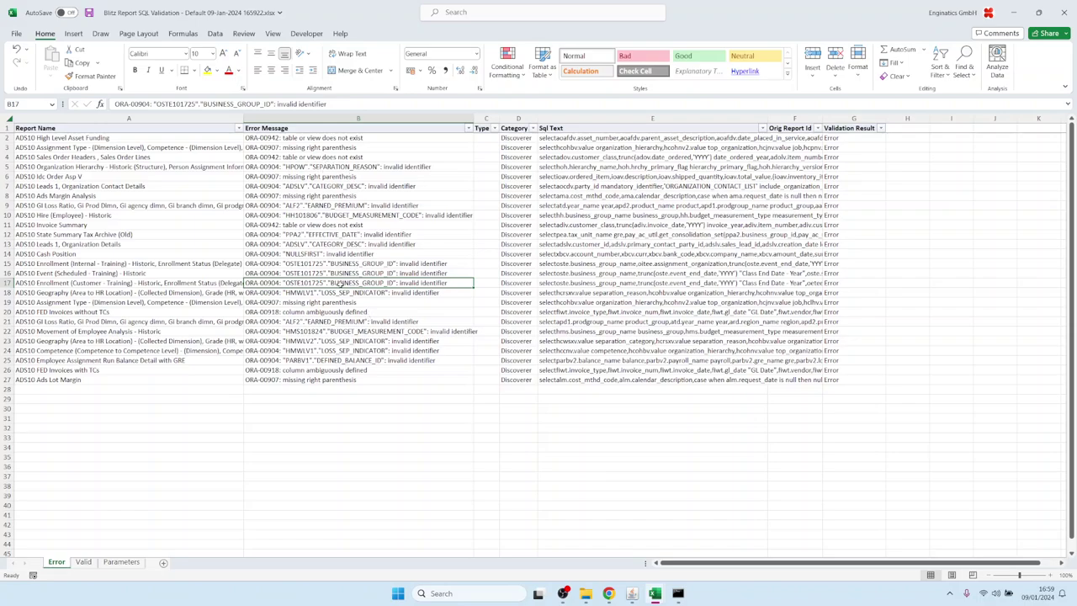
{"action": "left_click", "coordinate": [84, 562]}
{"action": "left_click_drag", "start_coordinate": [101, 167], "coordinate": [93, 394]}
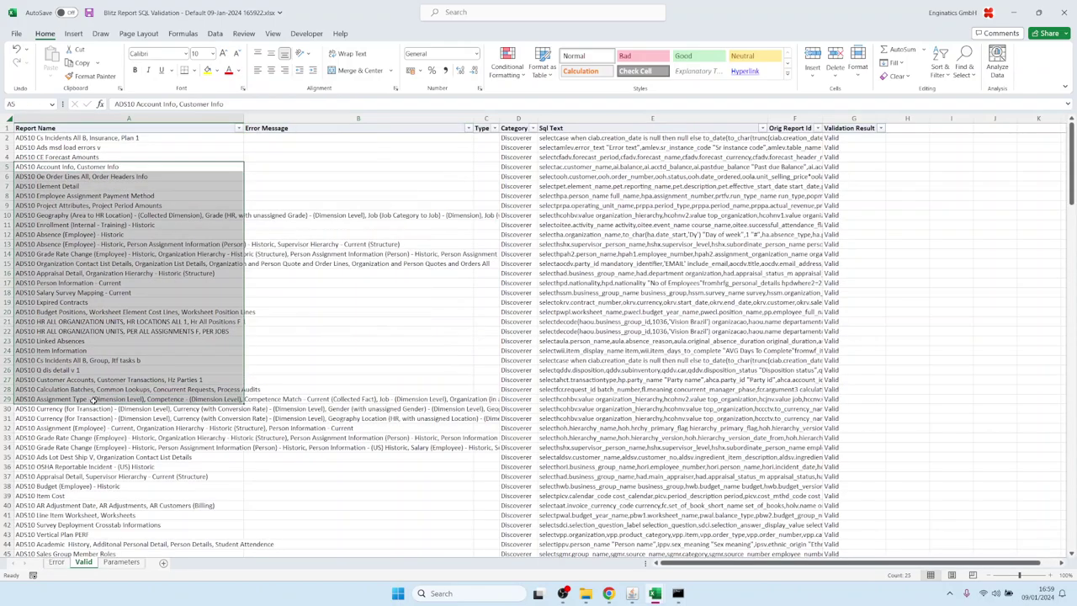
{"action": "scroll", "coordinate": [102, 396], "scroll_direction": "down", "scroll_amount": 20}
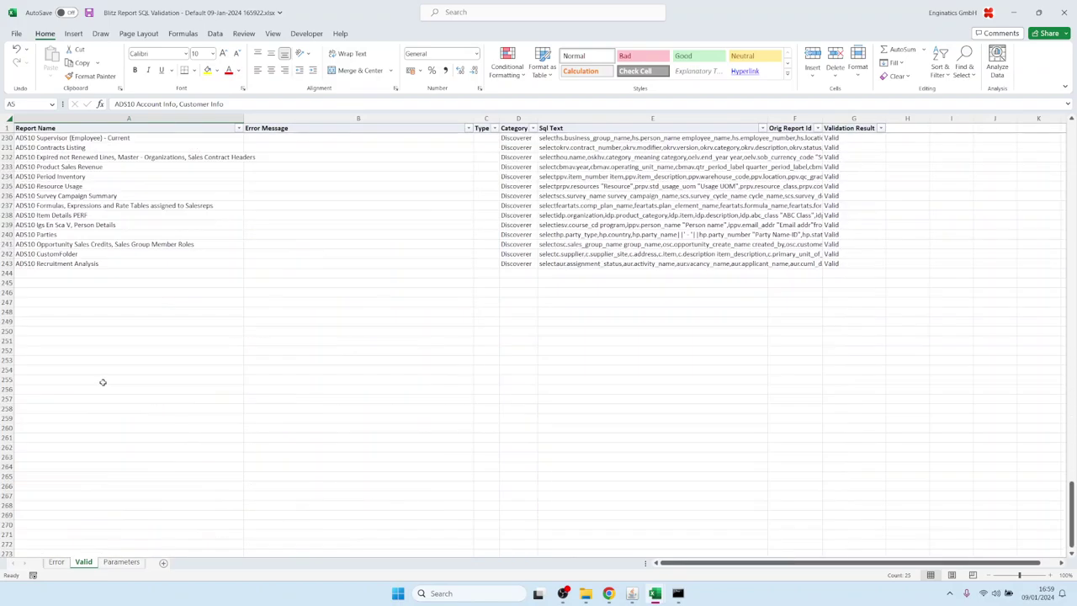
{"action": "scroll", "coordinate": [103, 382], "scroll_direction": "up", "scroll_amount": 12}
{"action": "left_click_drag", "start_coordinate": [45, 436], "coordinate": [51, 283]}
{"action": "left_click", "coordinate": [96, 196]}
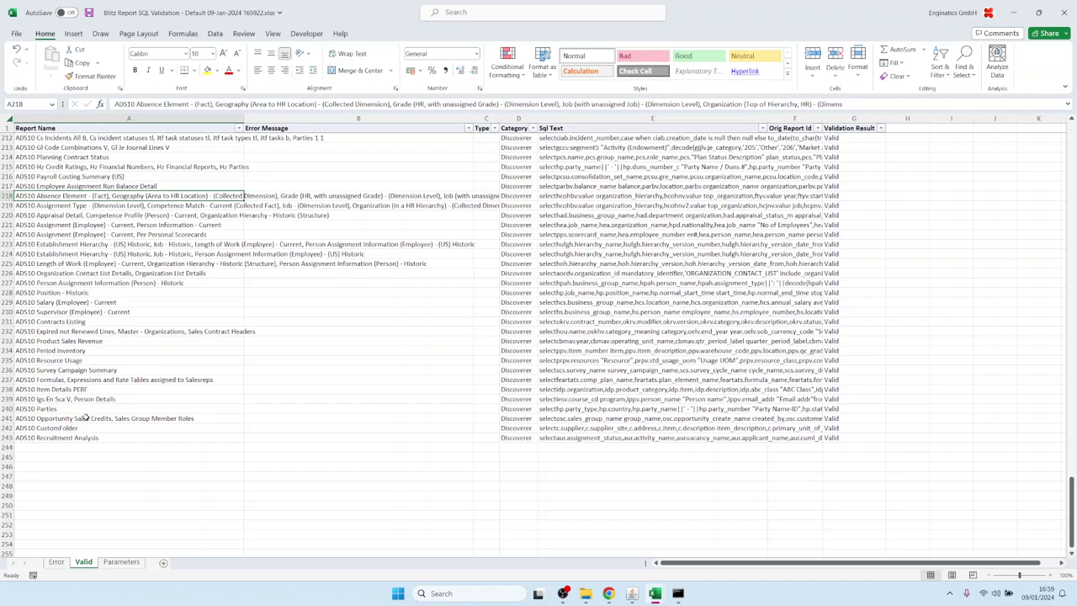
{"action": "left_click", "coordinate": [56, 562]}
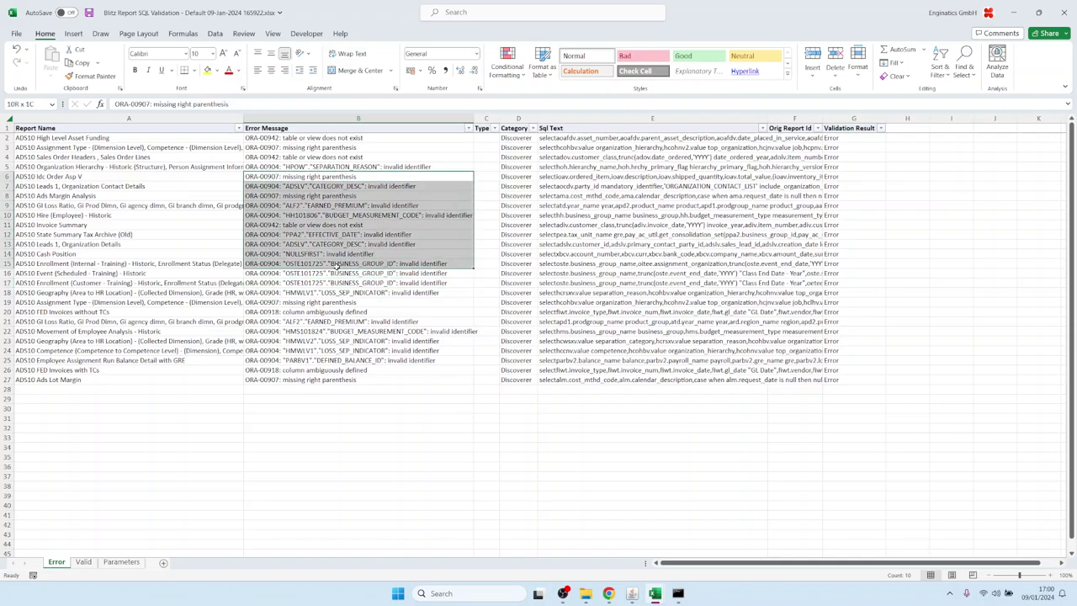
{"action": "left_click_drag", "start_coordinate": [344, 177], "coordinate": [354, 263]}
Switch back to Oracle Applications, filter the reports by the Discoverer category, and select ADS10 Contract Savings
{"action": "left_click", "coordinate": [606, 543]}
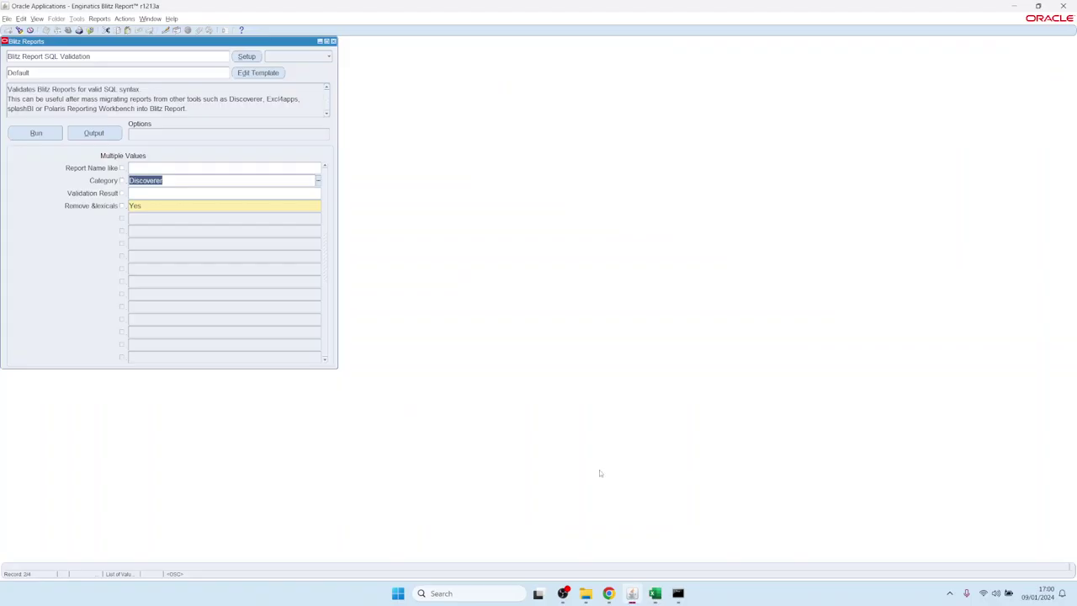
{"action": "left_click", "coordinate": [297, 58]}
{"action": "scroll", "coordinate": [252, 110], "scroll_direction": "down", "scroll_amount": 2}
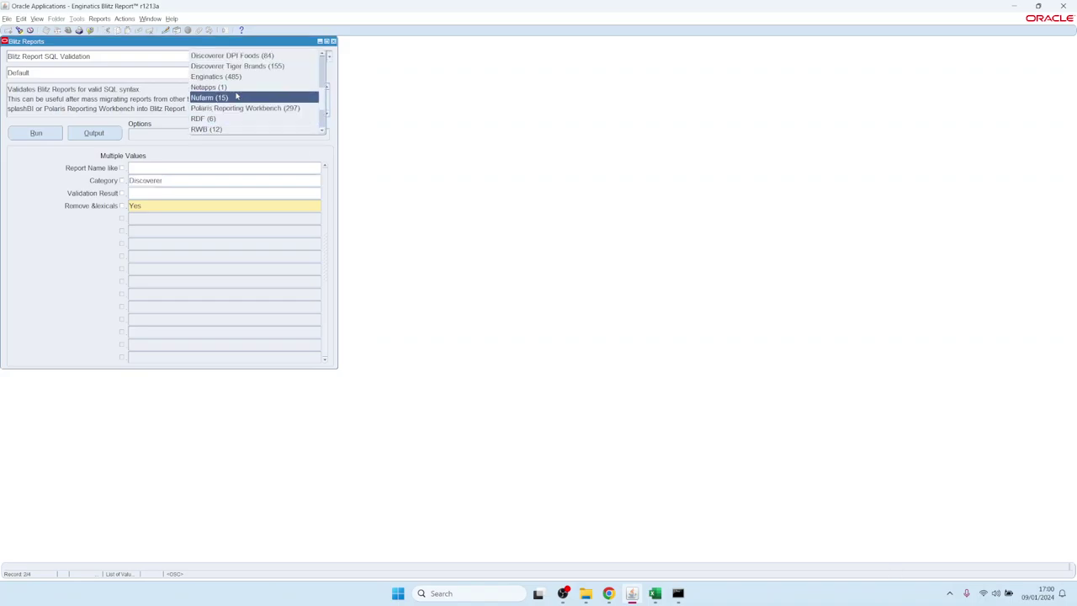
{"action": "scroll", "coordinate": [236, 97], "scroll_direction": "up", "scroll_amount": 2}
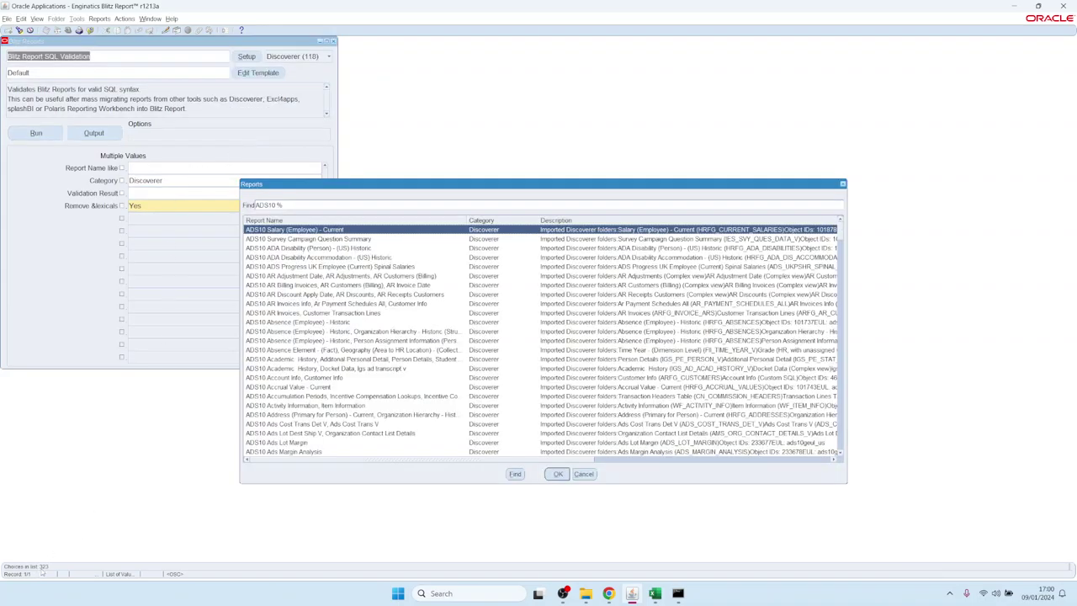
{"action": "scroll", "coordinate": [434, 373], "scroll_direction": "down", "scroll_amount": 5}
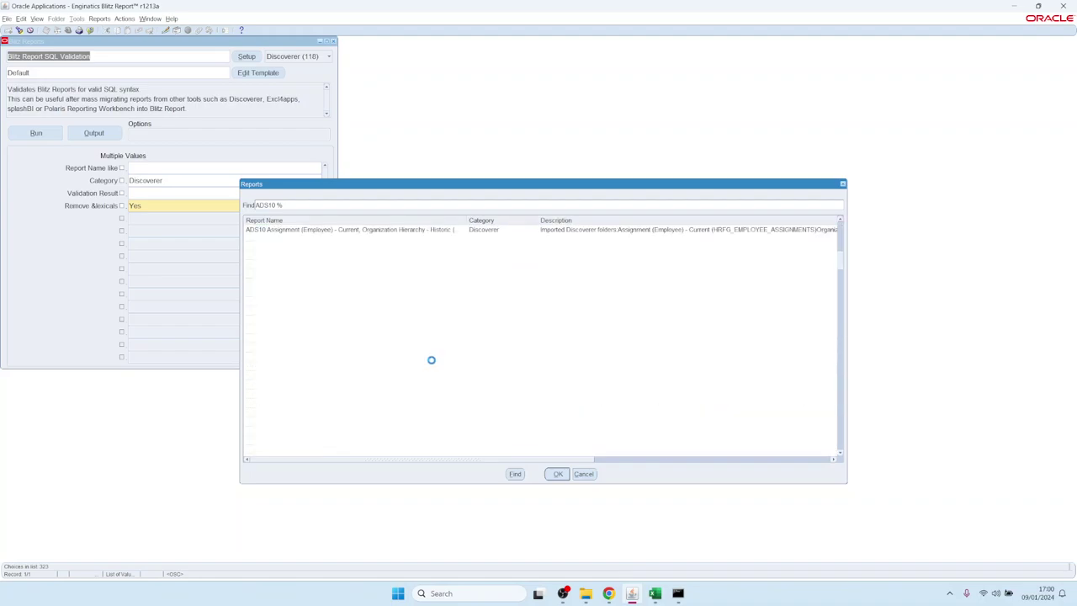
{"action": "type", "text": "c"}
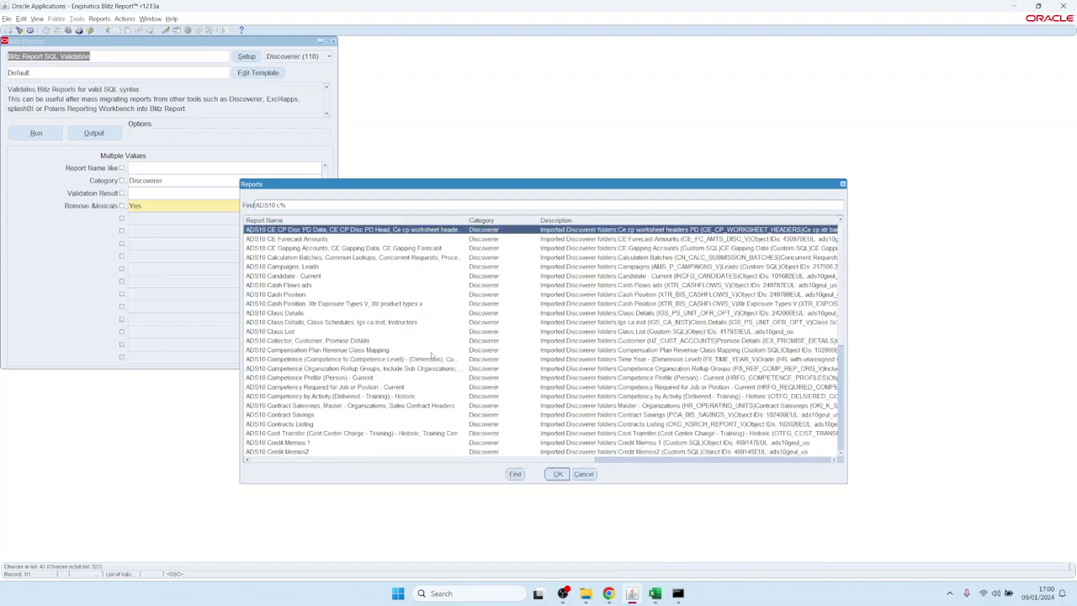
{"action": "type", "text": "o"}
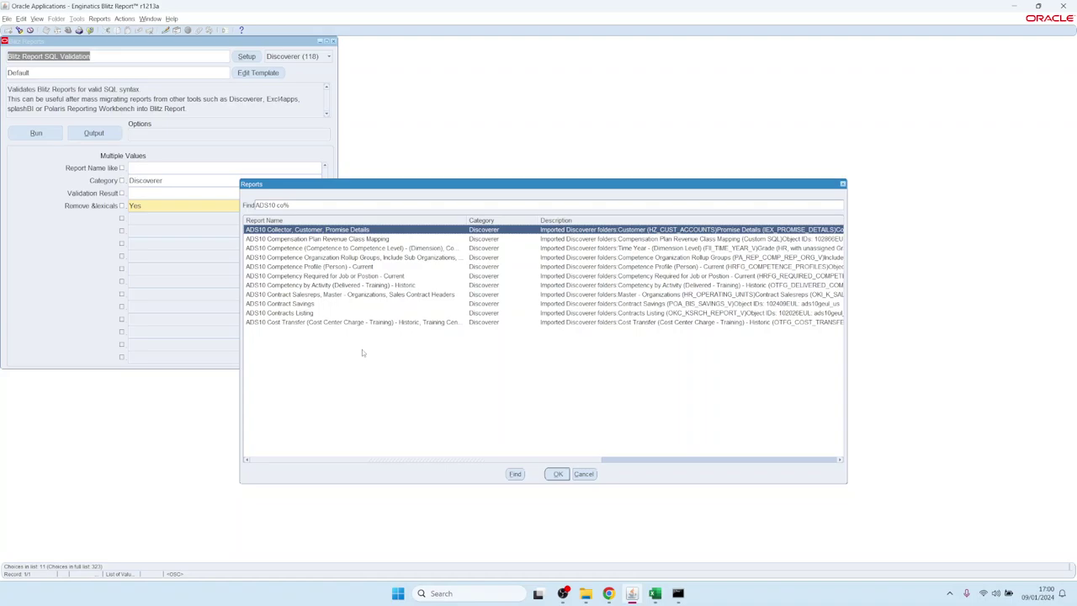
{"action": "type", "text": "ntract sa"}
{"action": "key", "text": "Return"}
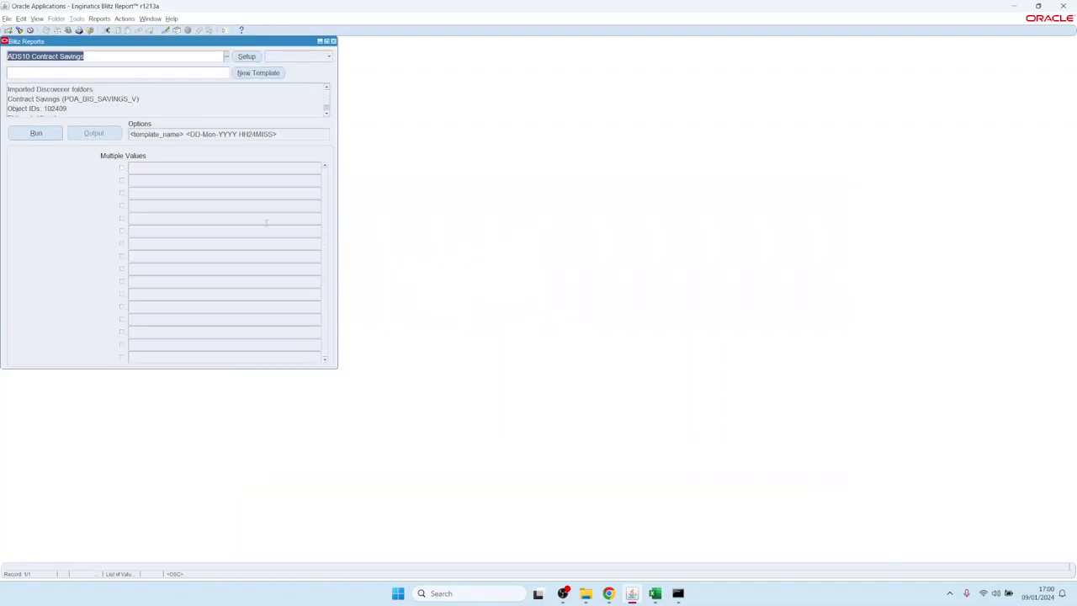
Run the report with the Contract Savings: Contract Savings template, check the concurrent requests, and open the output in Excel
{"action": "key", "text": "Tab"}
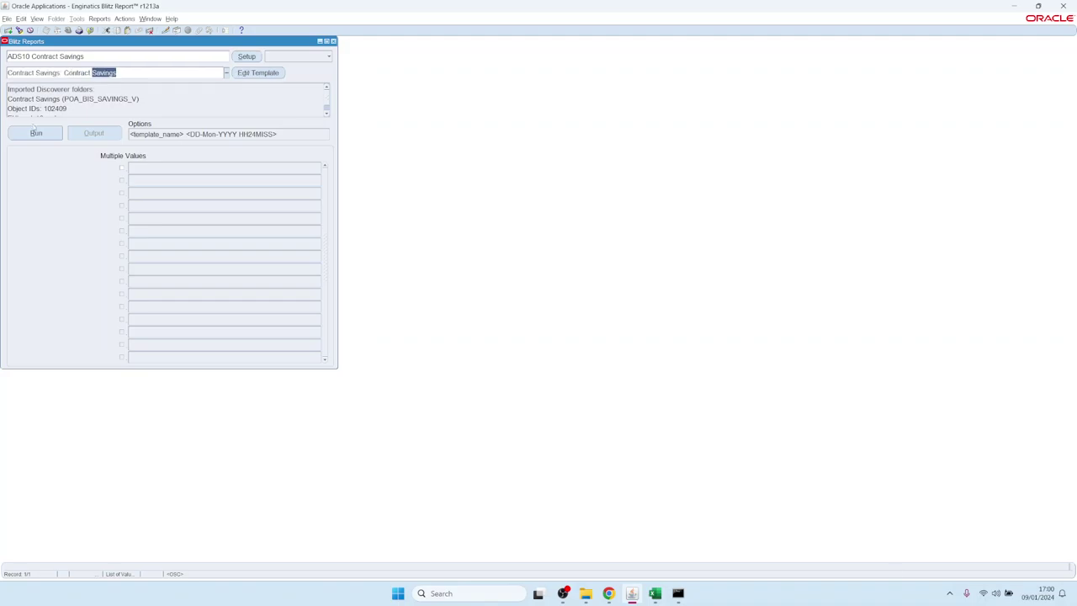
{"action": "left_click", "coordinate": [37, 133]}
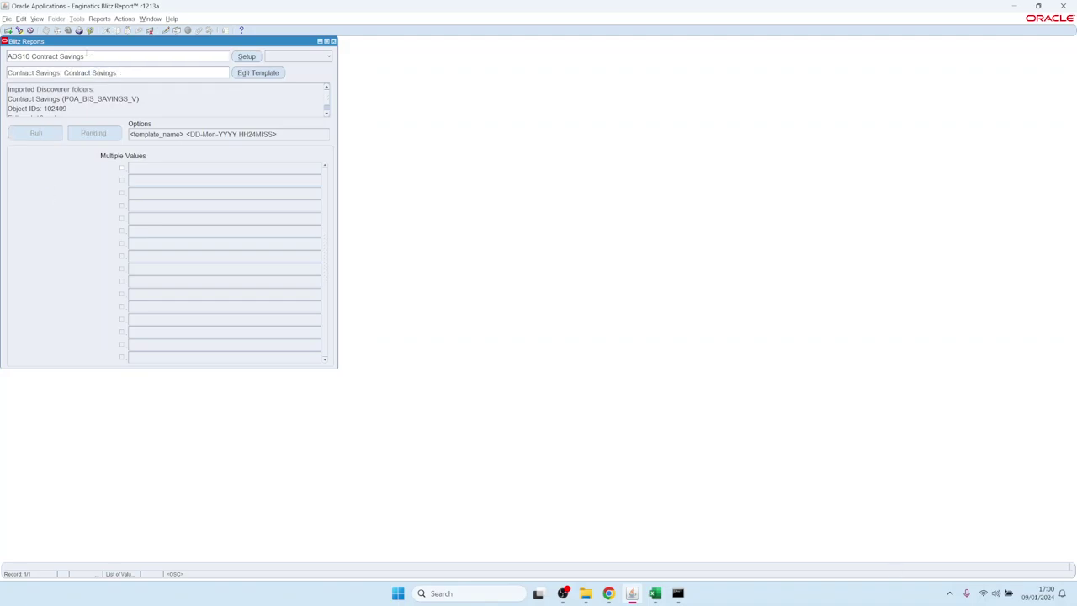
{"action": "left_click_drag", "start_coordinate": [87, 44], "coordinate": [104, 53]}
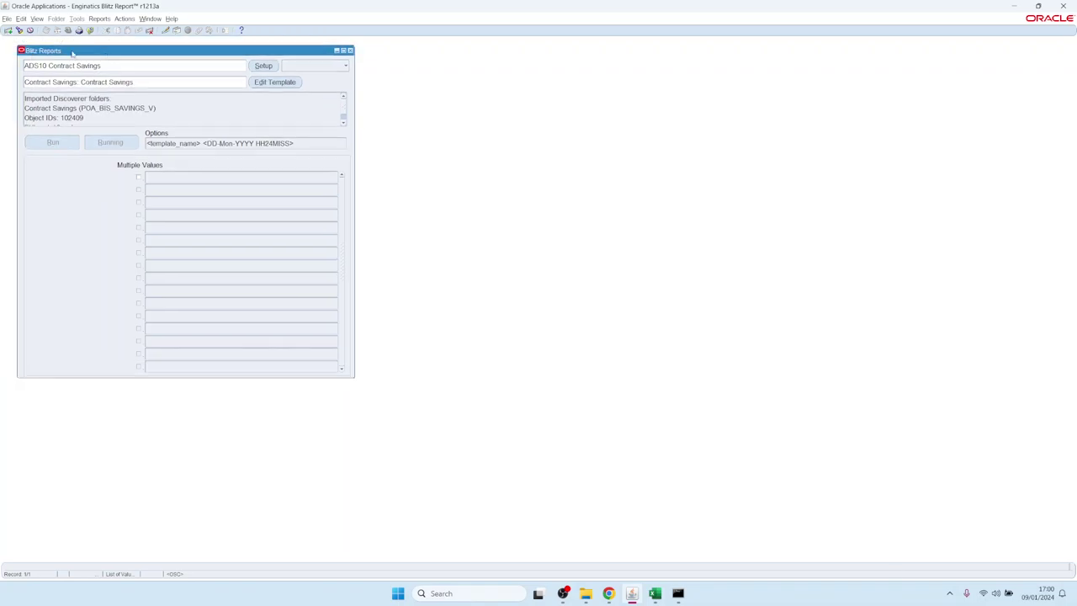
{"action": "left_click", "coordinate": [39, 21]}
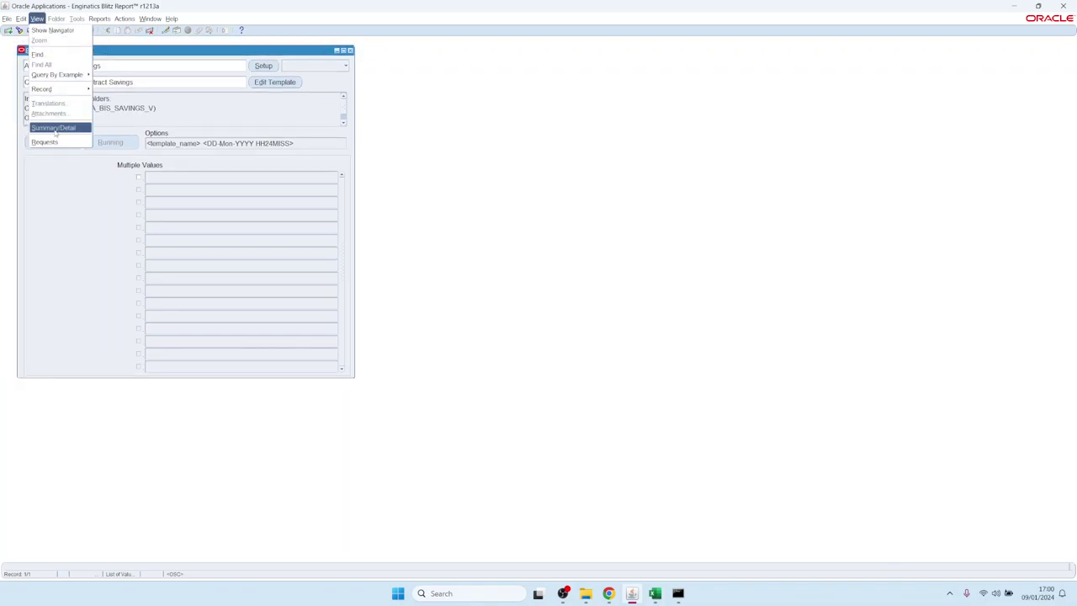
{"action": "left_click", "coordinate": [53, 143]}
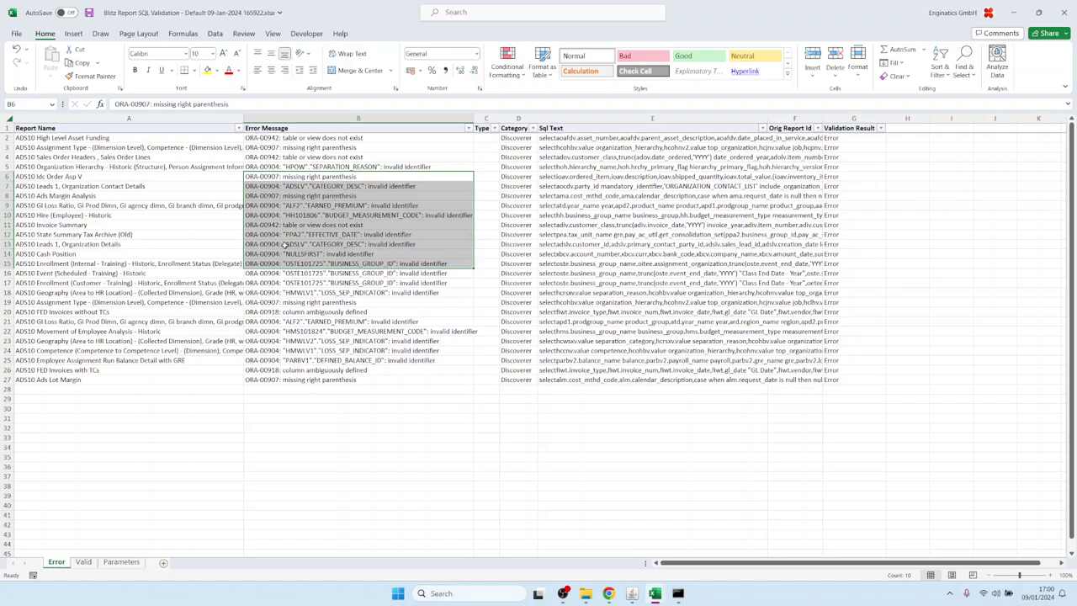
{"action": "left_click", "coordinate": [171, 232]}
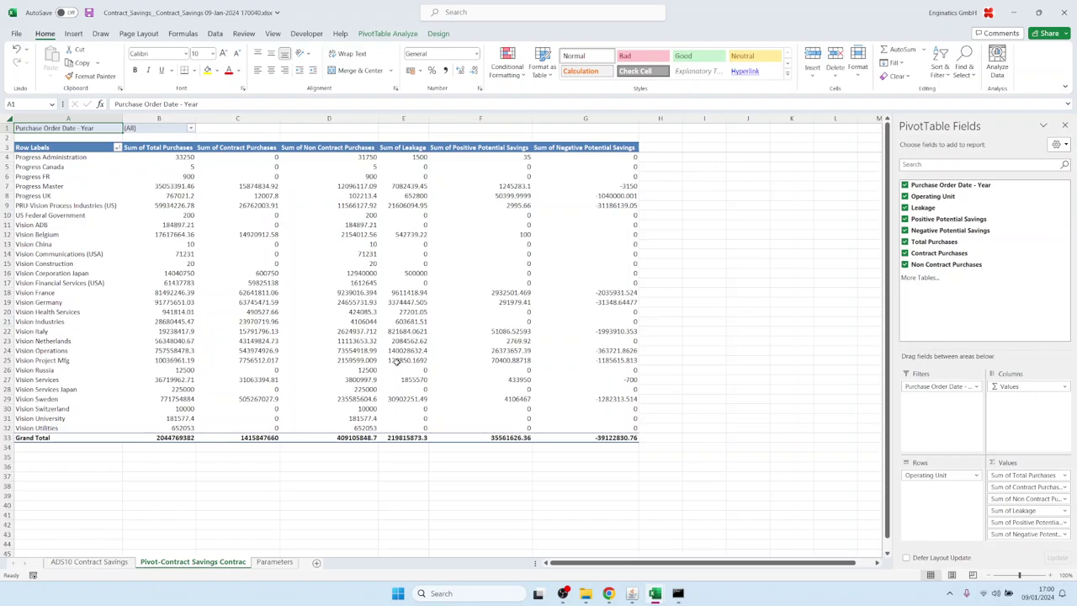
Review the ADS10 Contract Savings data sheet down to its last row, and return to the contract savings pivot
{"action": "left_click", "coordinate": [89, 561]}
{"action": "left_click", "coordinate": [147, 266]}
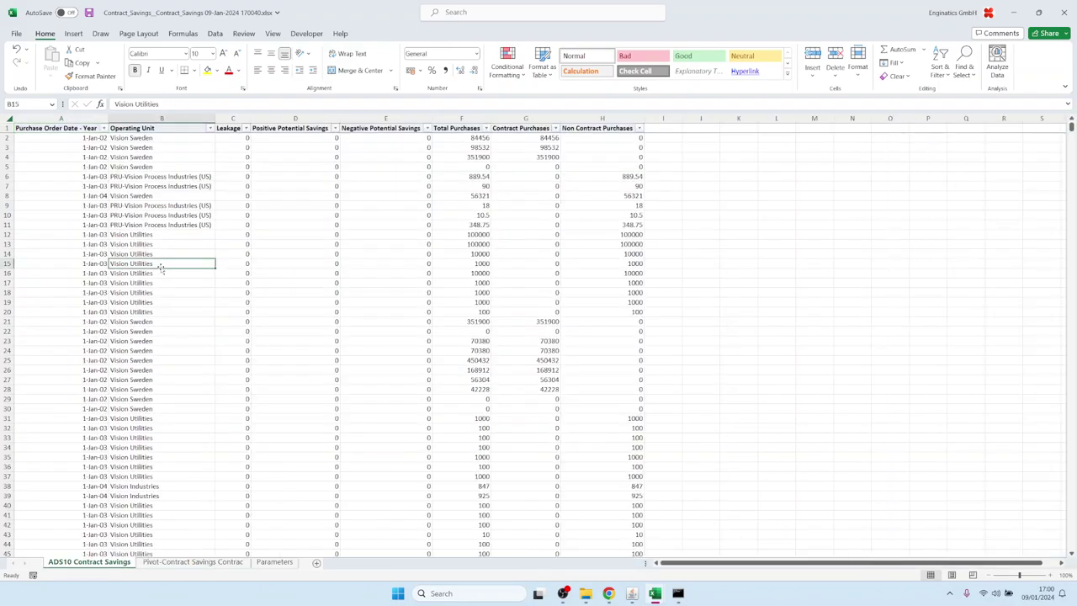
{"action": "scroll", "coordinate": [144, 313], "scroll_direction": "down", "scroll_amount": 20}
{"action": "left_click", "coordinate": [146, 340]}
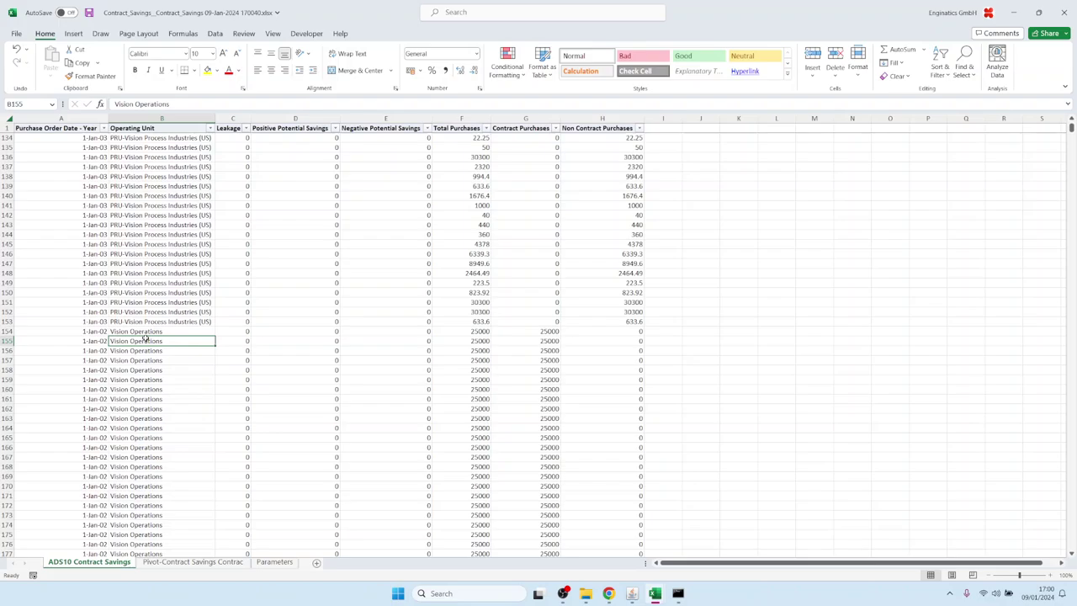
{"action": "key", "text": "ctrl+Down"}
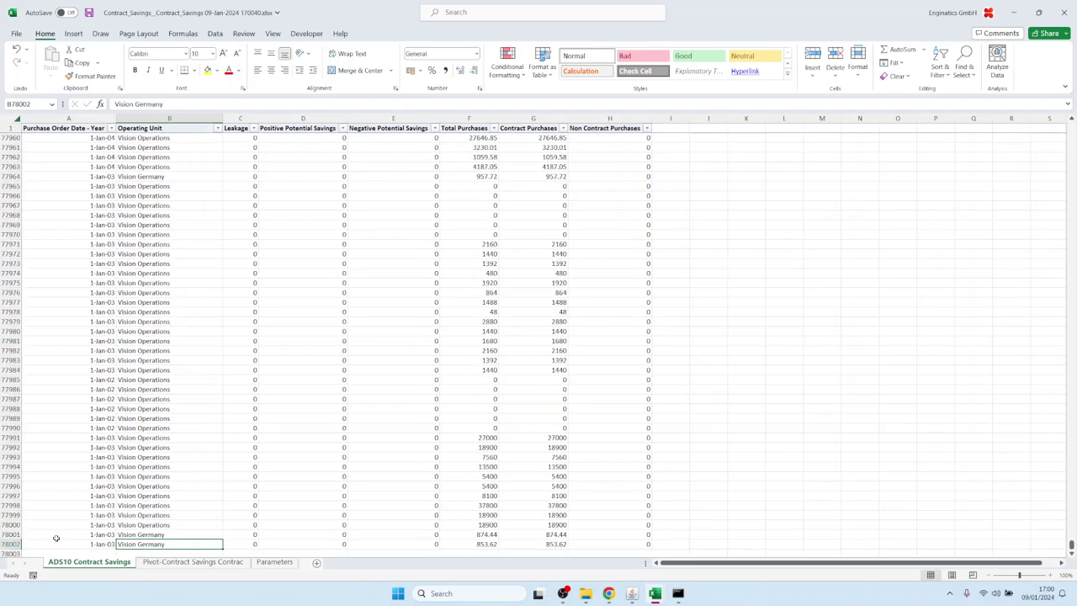
{"action": "left_click", "coordinate": [150, 411]}
{"action": "scroll", "coordinate": [168, 374], "scroll_direction": "up", "scroll_amount": 2}
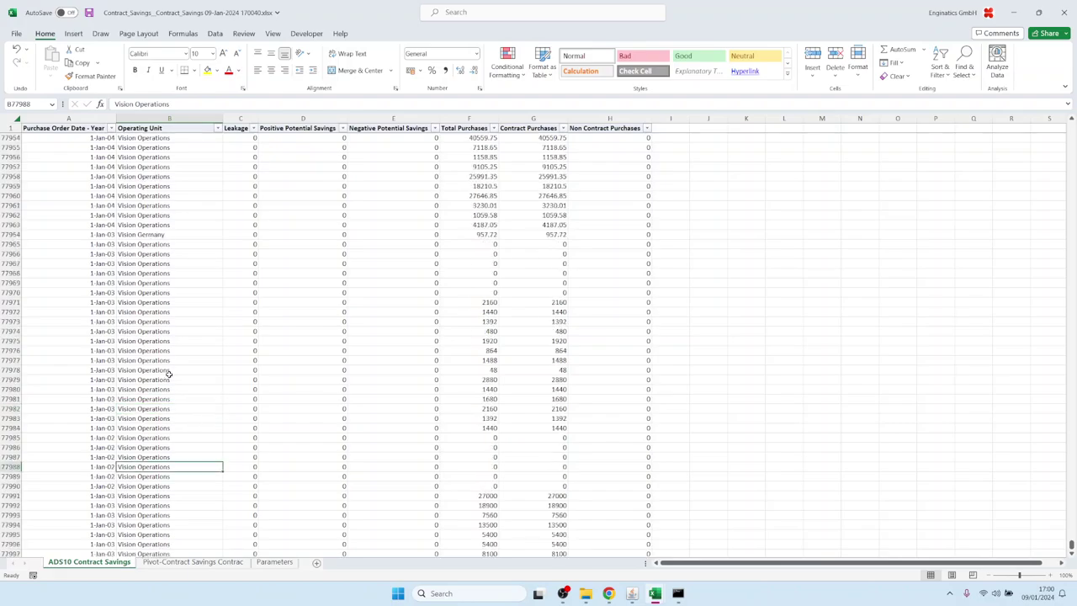
{"action": "scroll", "coordinate": [169, 373], "scroll_direction": "down", "scroll_amount": 5}
{"action": "left_click", "coordinate": [193, 561]}
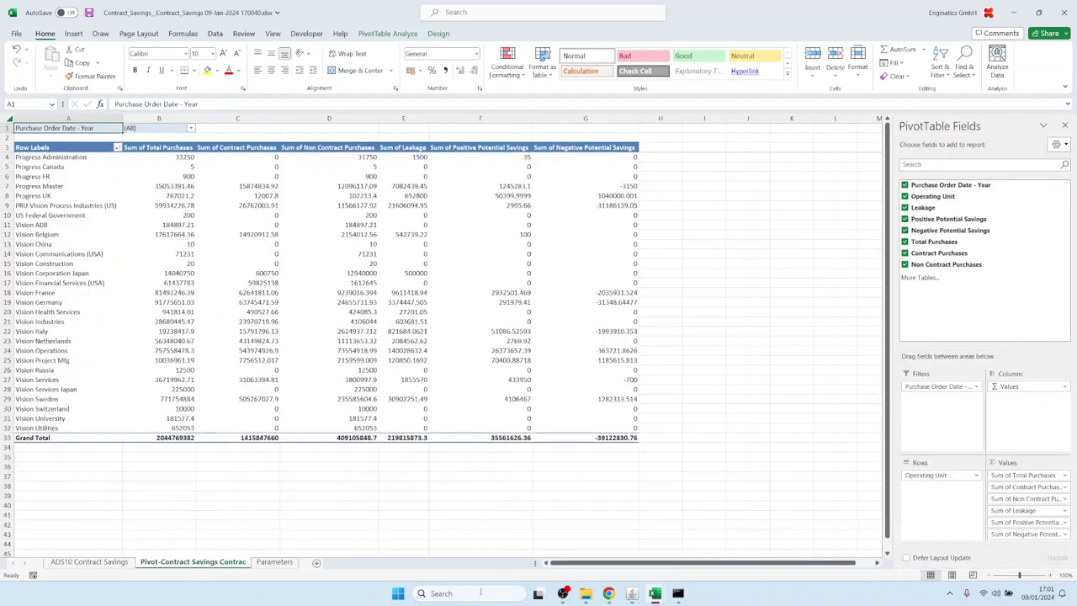
Switch back to Oracle Applications and close the Blitz Reports form to return to the Navigator
{"action": "mouse_move", "coordinate": [632, 593]}
{"action": "left_click", "coordinate": [580, 528]}
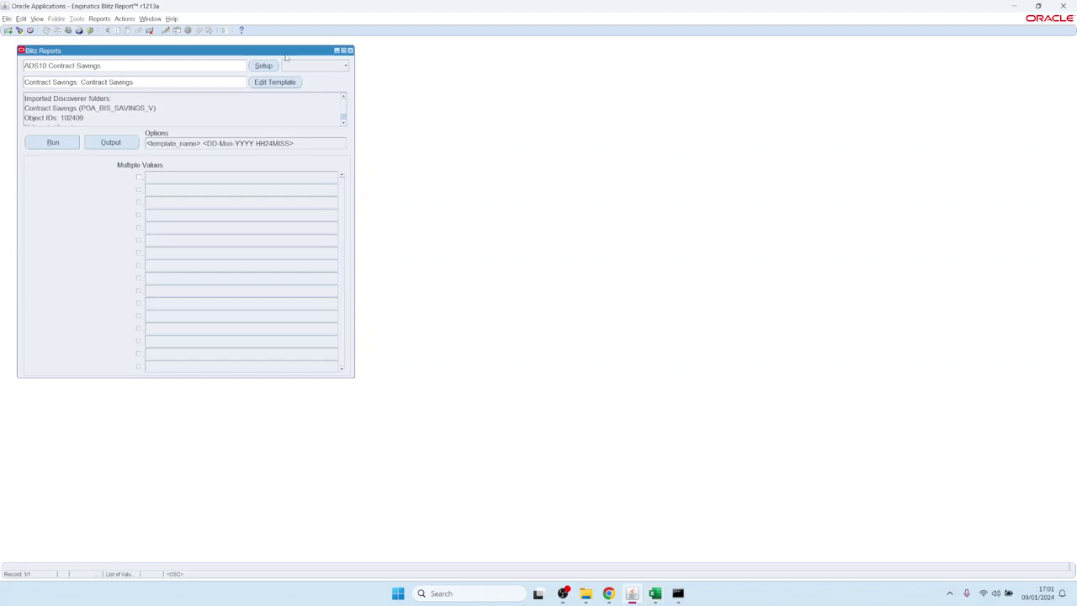
{"action": "left_click", "coordinate": [350, 50]}
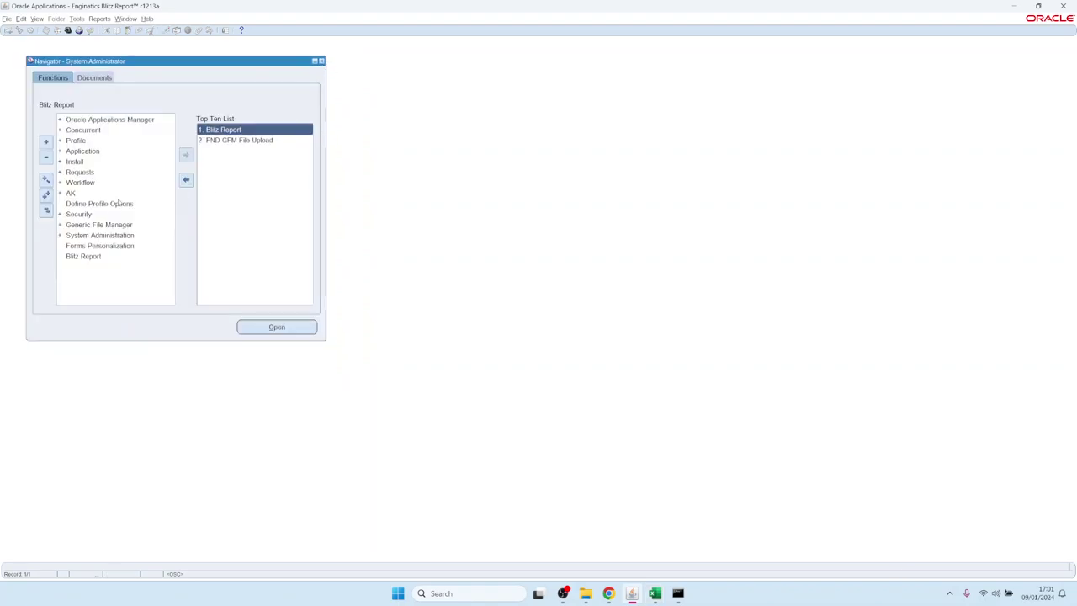